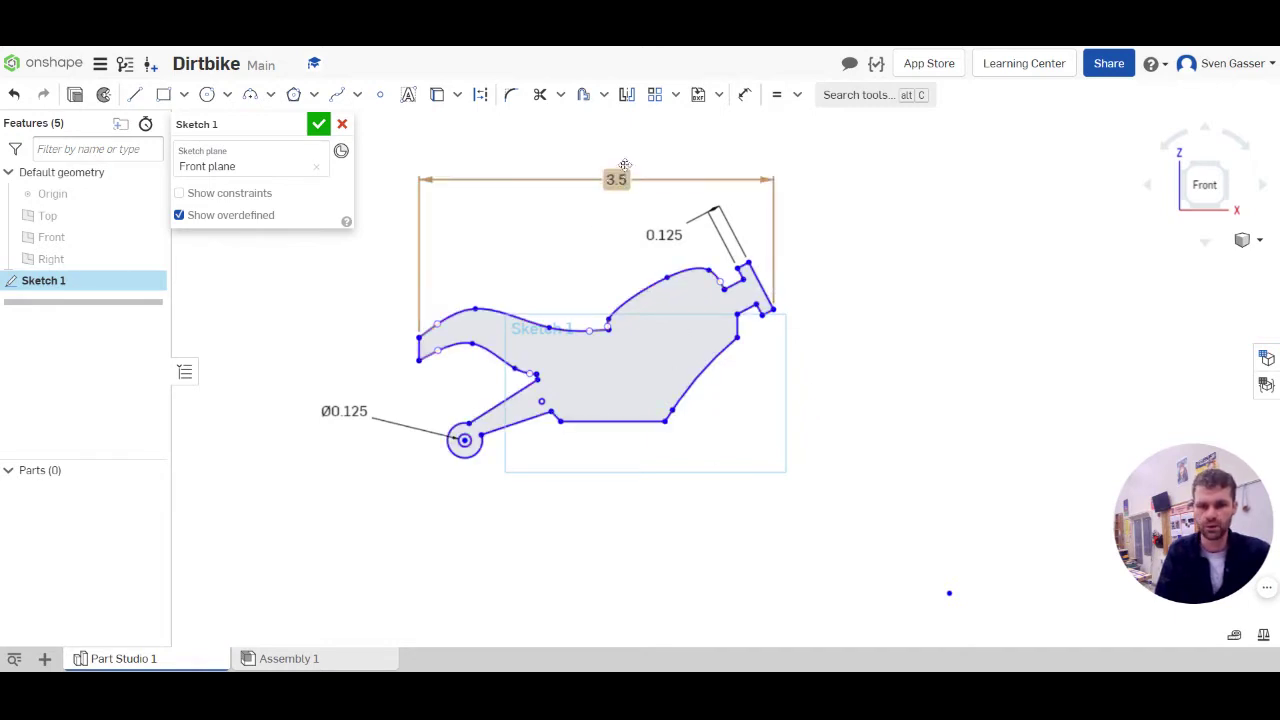
# Step: Move the 3.5, Ø0.125 and 0.125 dimension labels clear of the dirtbike frame sketch
pyautogui.moveTo(620, 174)
pyautogui.mouseDown()
pyautogui.moveTo(623, 138)
pyautogui.moveTo(605, 158)
pyautogui.moveTo(607, 147)
pyautogui.mouseUp()
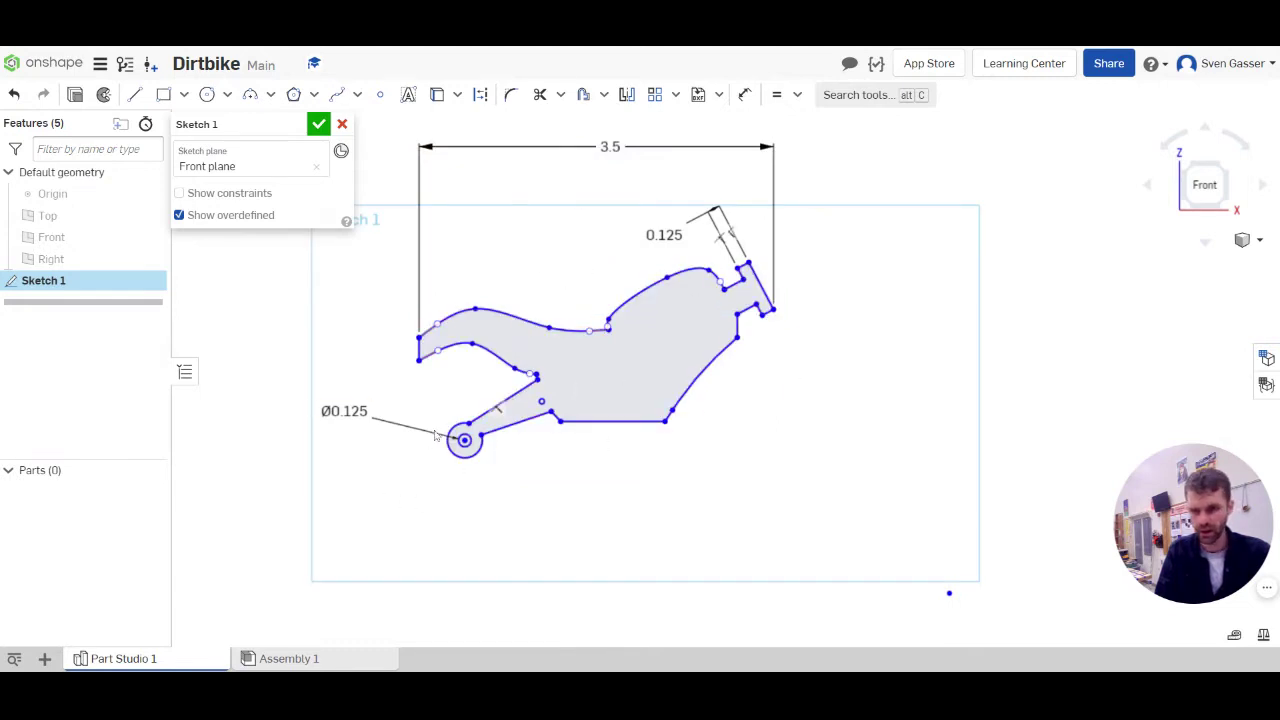
pyautogui.moveTo(344, 411); pyautogui.dragTo(334, 357)
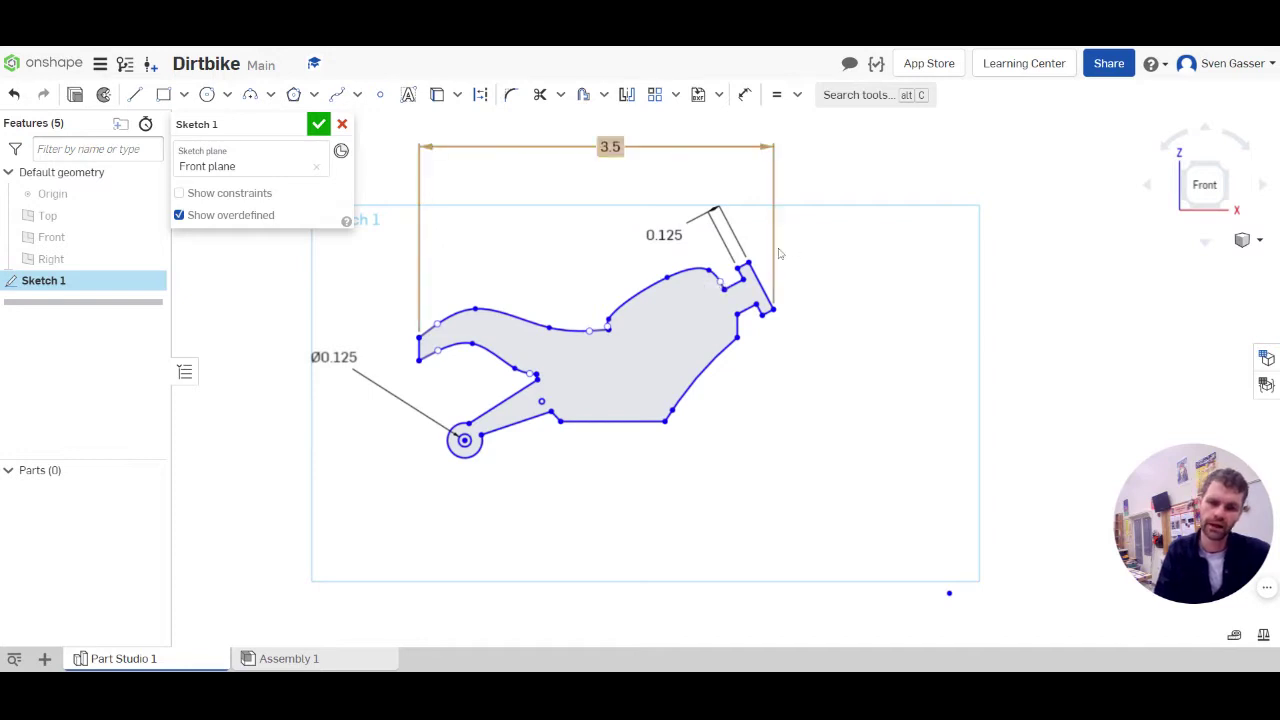
pyautogui.scroll(3, 757, 271)
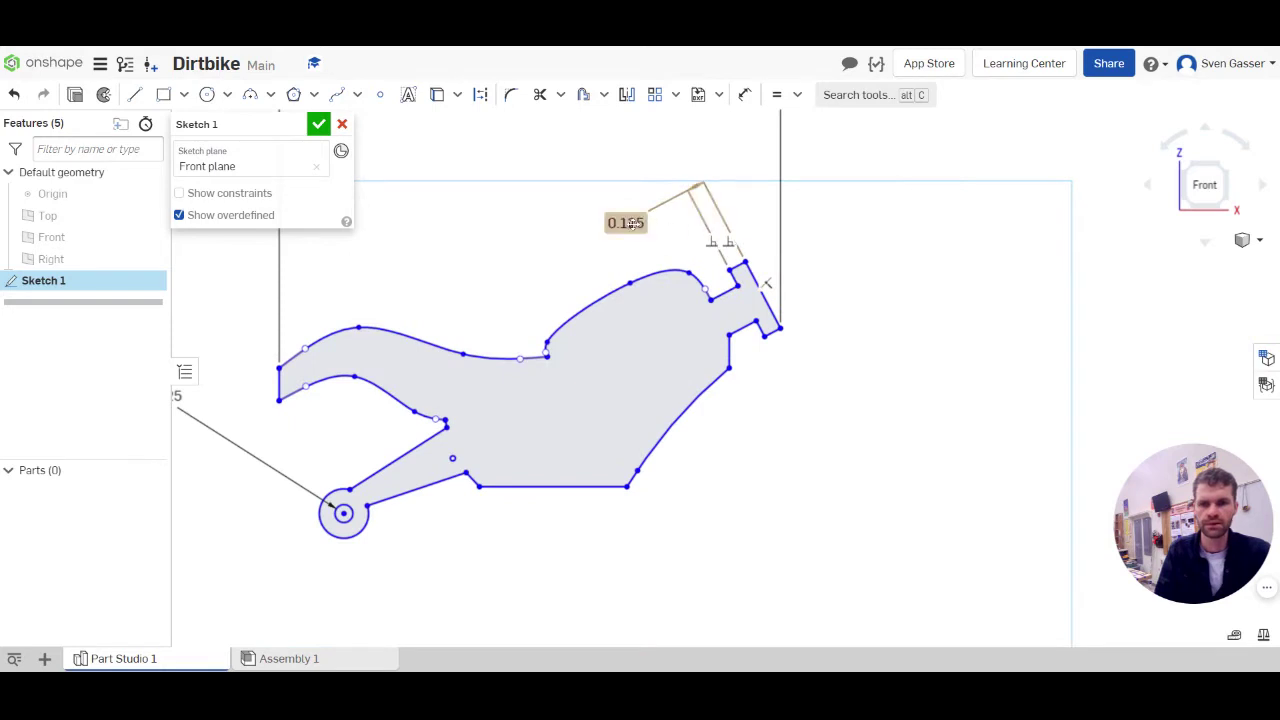
pyautogui.moveTo(626, 222)
pyautogui.mouseDown()
pyautogui.moveTo(679, 214)
pyautogui.moveTo(675, 186)
pyautogui.moveTo(703, 186)
pyautogui.moveTo(634, 209)
pyautogui.moveTo(643, 218)
pyautogui.mouseUp()
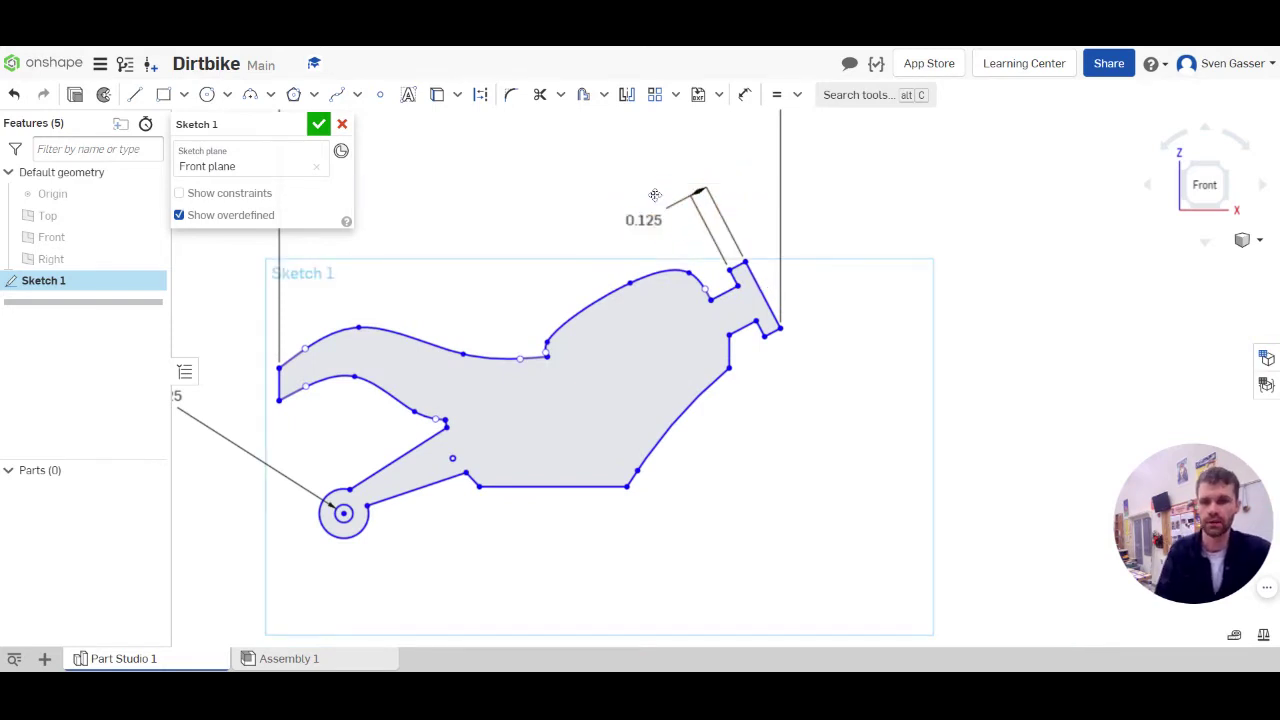
pyautogui.scroll(4, 764, 236)
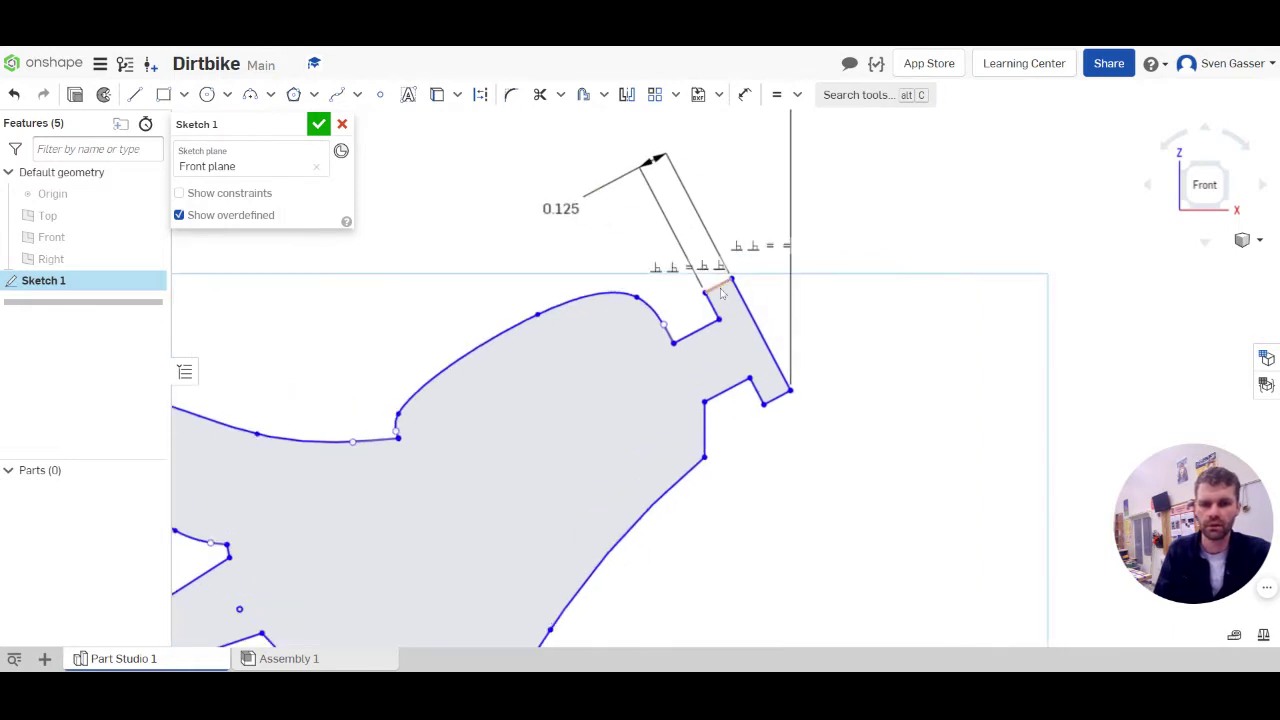
pyautogui.click(718, 292)
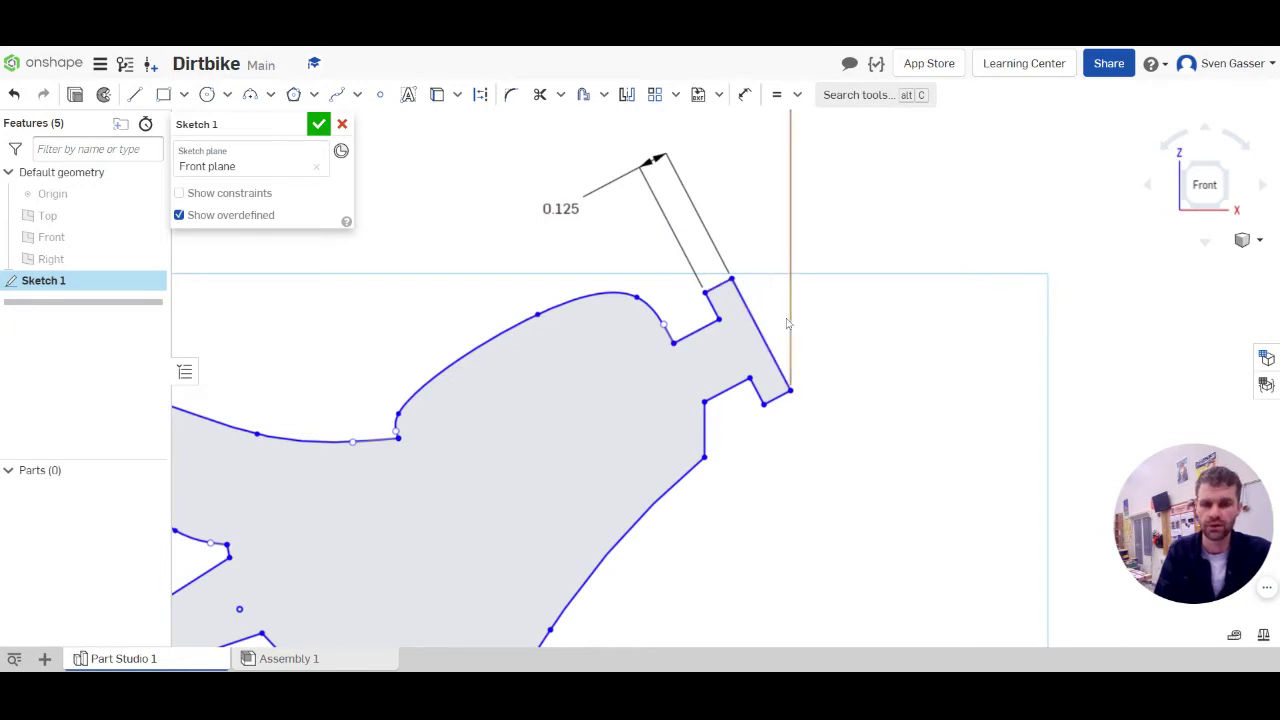
pyautogui.click(713, 310)
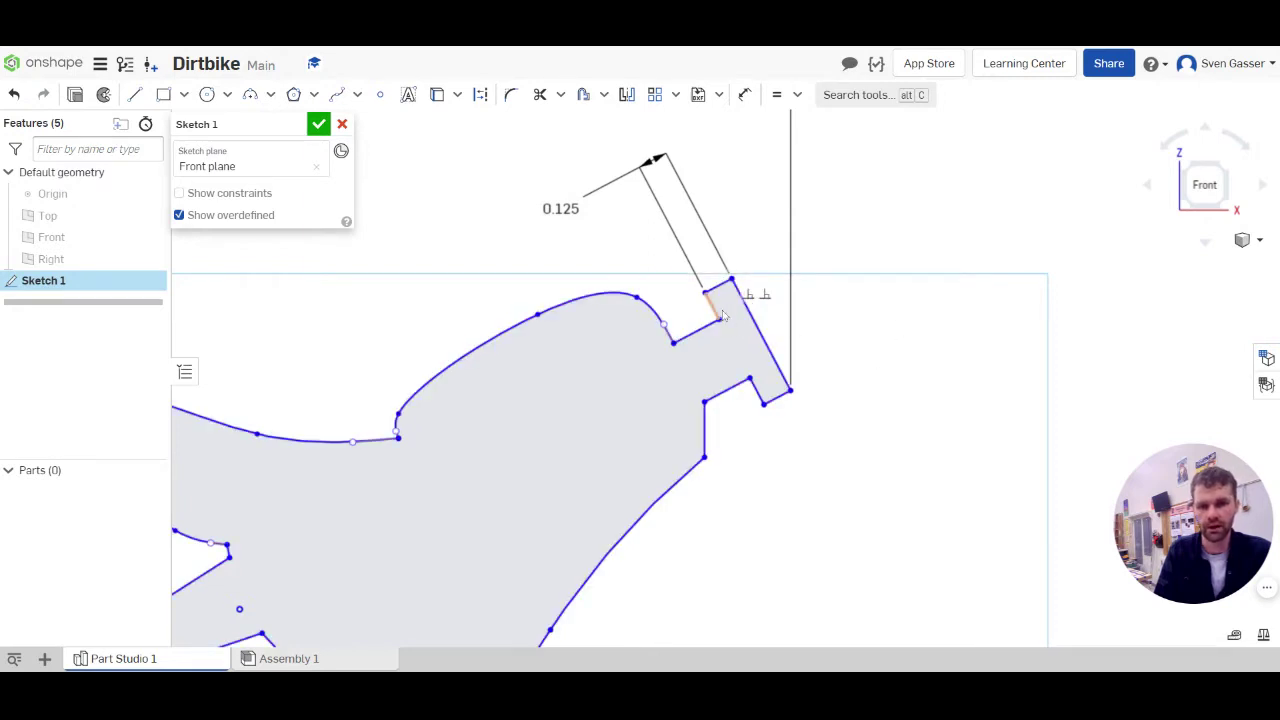
pyautogui.click(662, 295)
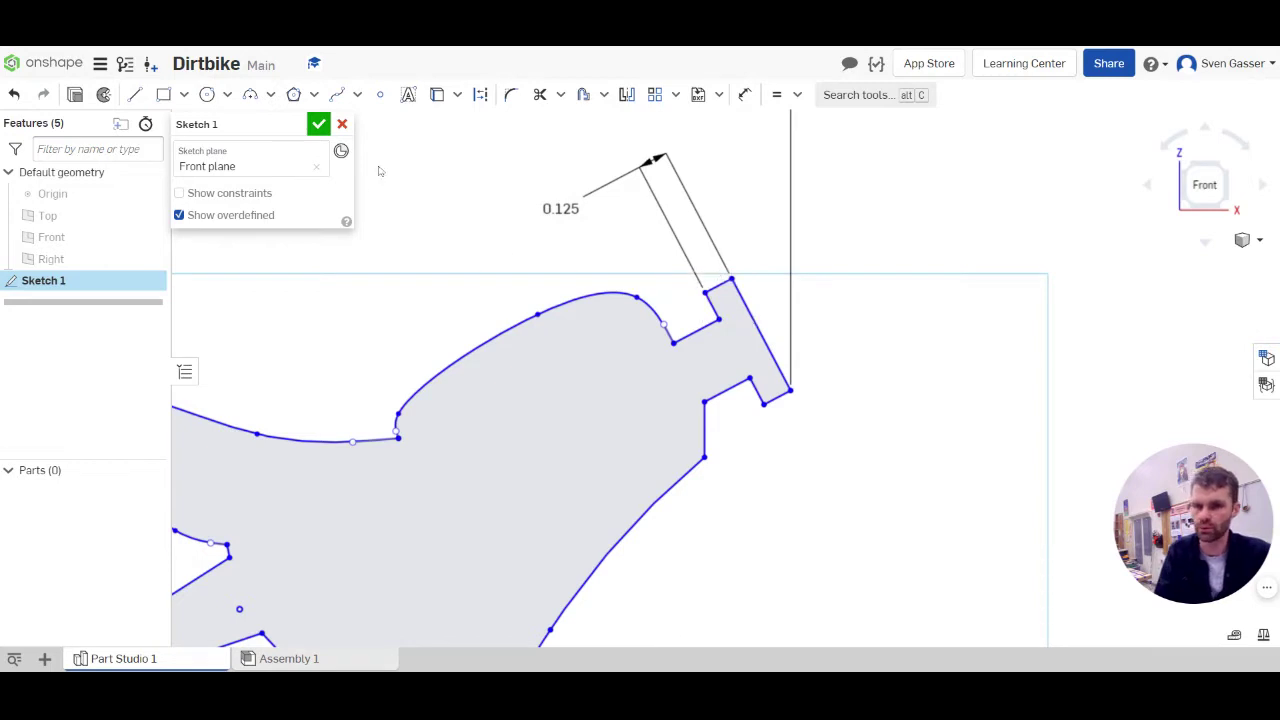
# Step: Finish the frame sketch and extrude it as a new blind solid, as thick as the 0.125 in steering head width
pyautogui.press('Return')
pyautogui.hotkey('shift', 'e')
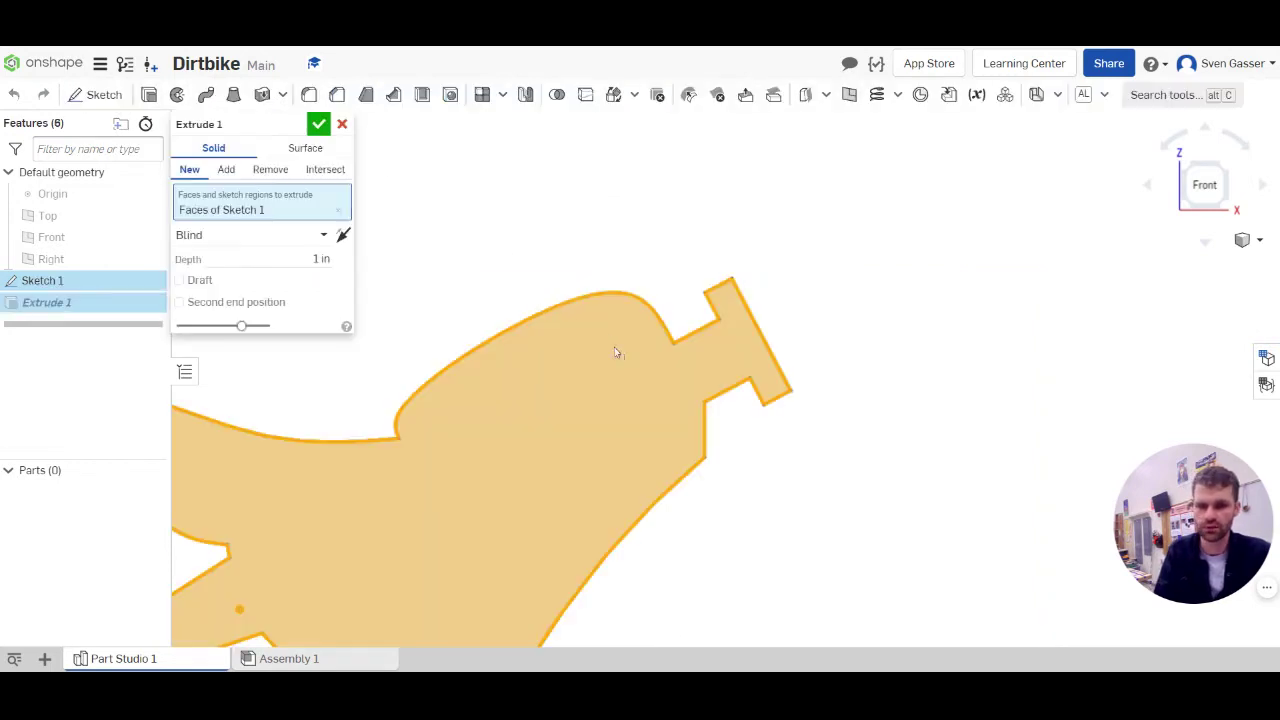
pyautogui.click(320, 258)
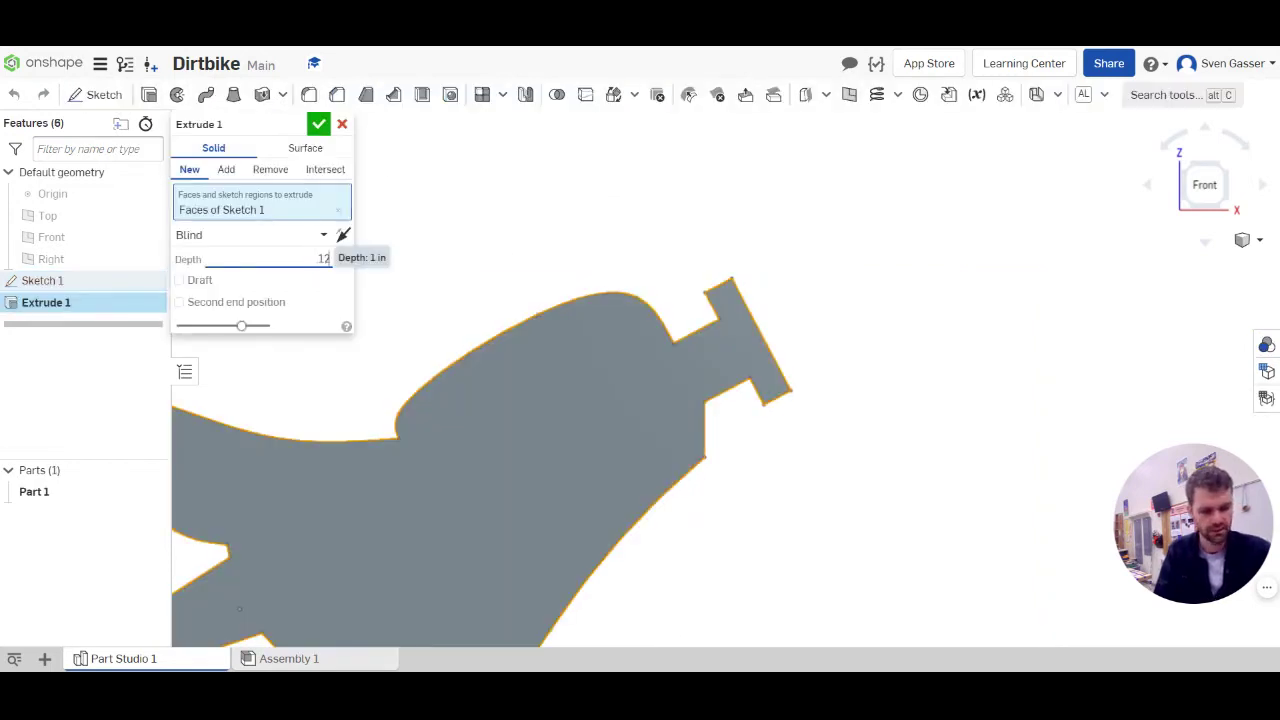
pyautogui.write('12')
pyautogui.press('Return')
pyautogui.click(318, 124)
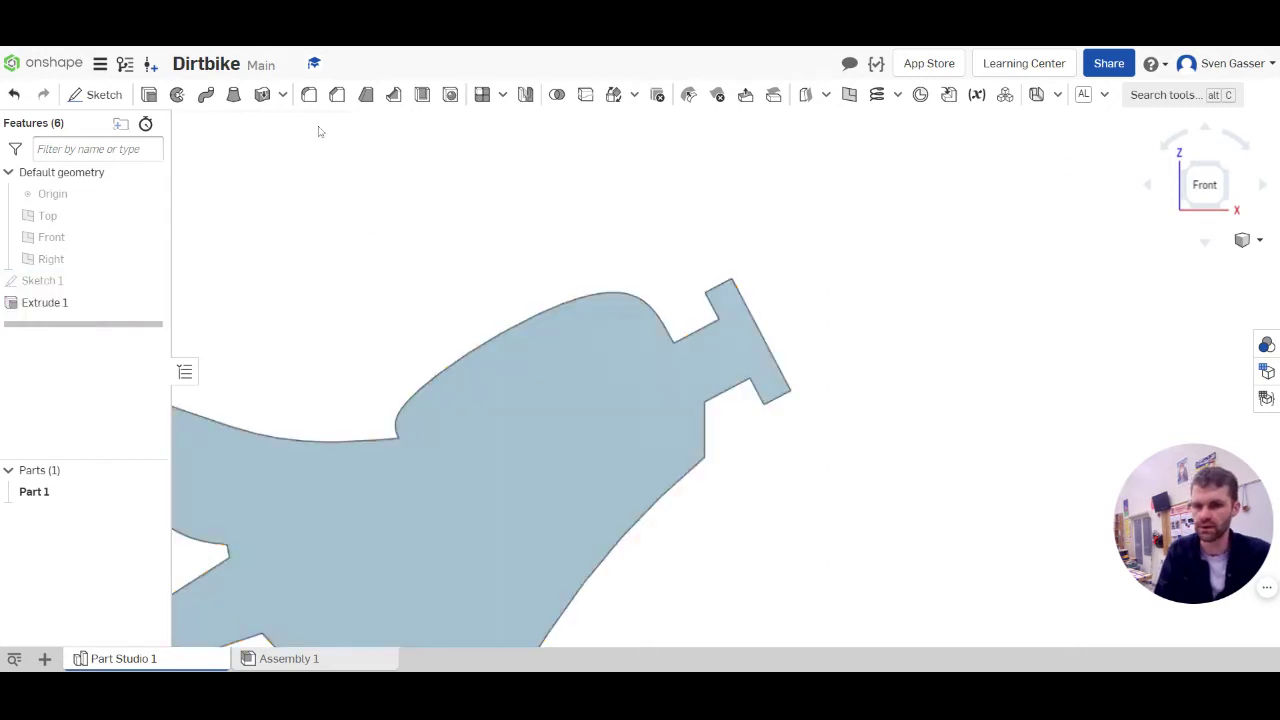
# Step: Start a new sketch on the small upper end face of the steering head and view that face straight on
pyautogui.scroll(-2, 486, 271)
pyautogui.moveTo(486, 271); pyautogui.dragTo(494, 294, button='right')
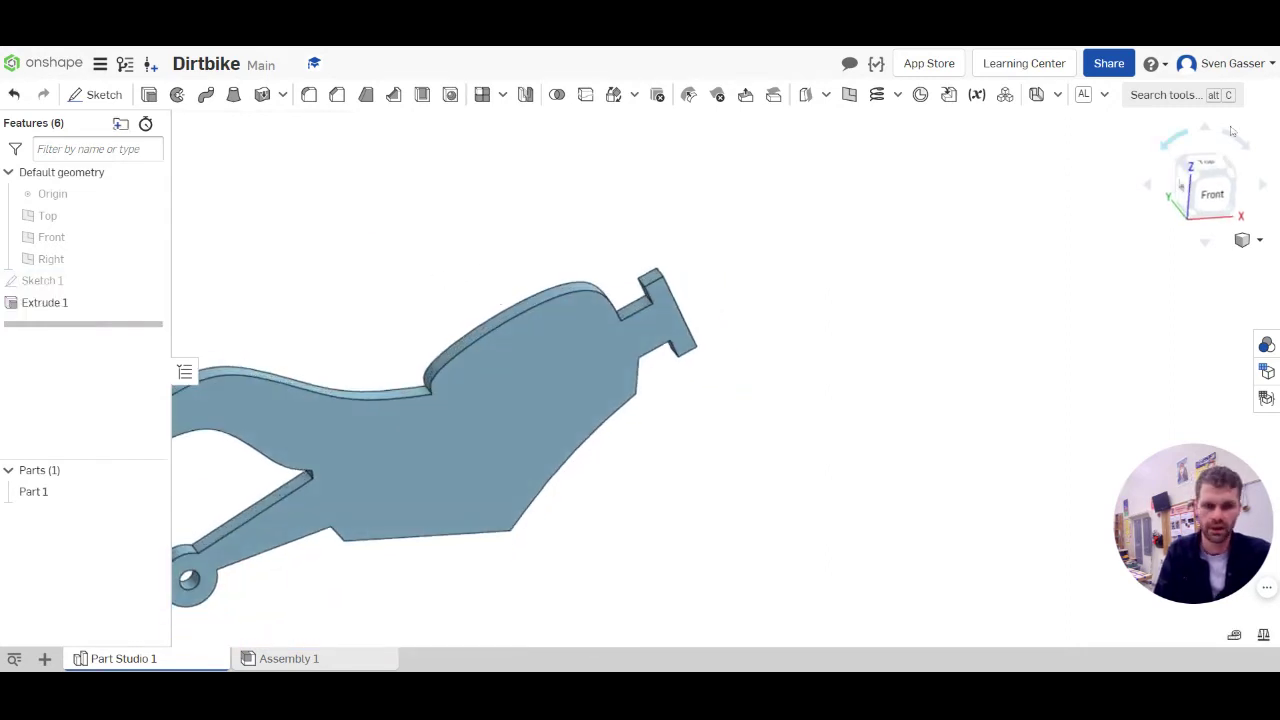
pyautogui.click(1232, 130)
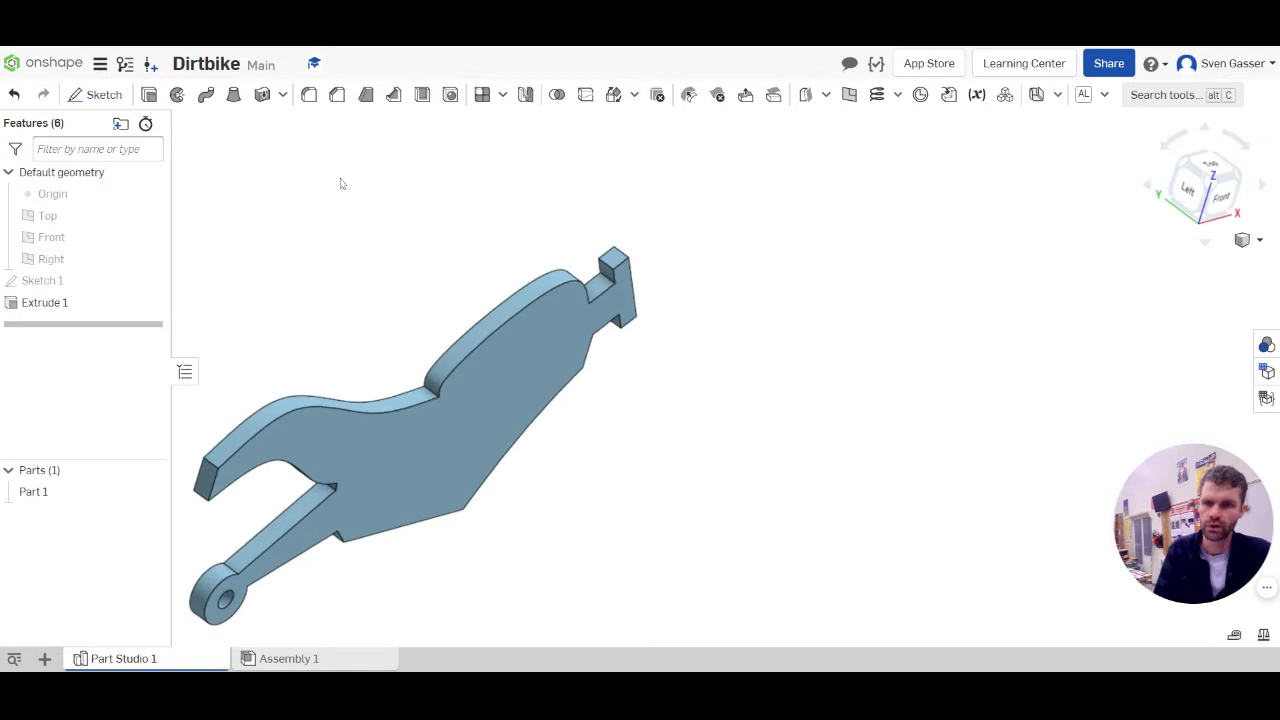
pyautogui.click(97, 96)
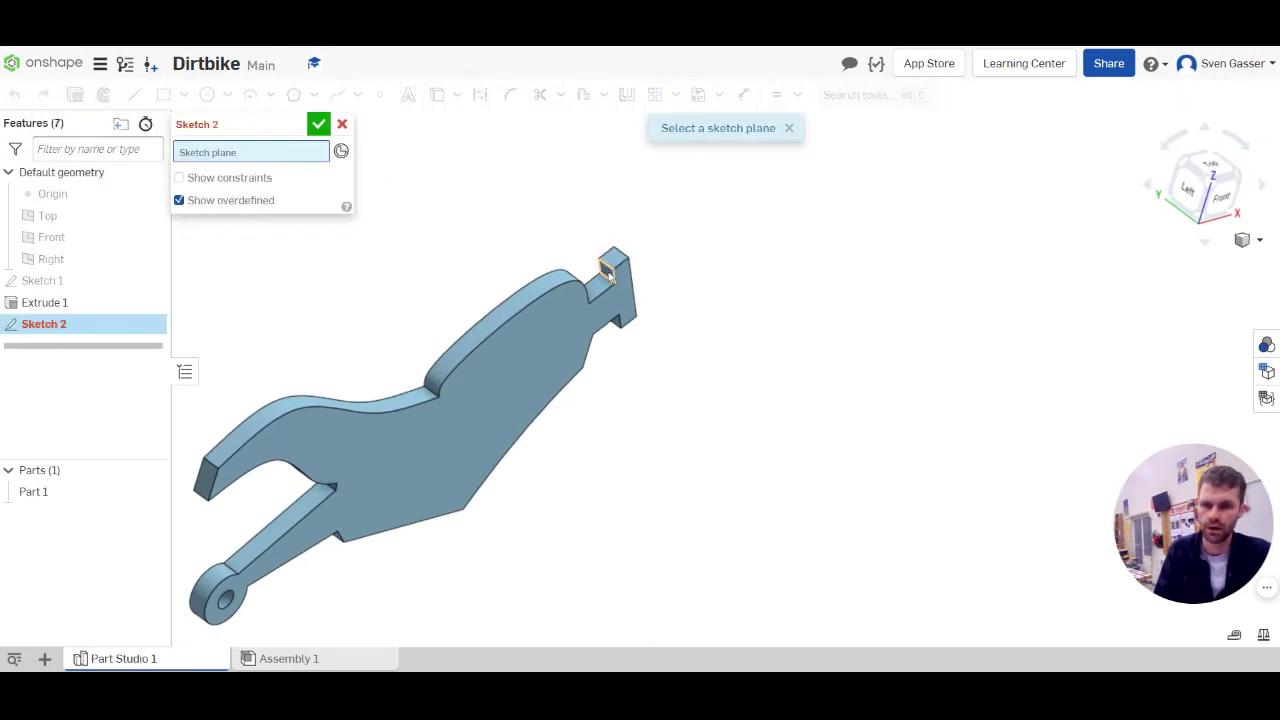
pyautogui.scroll(2, 613, 265)
pyautogui.click(615, 255)
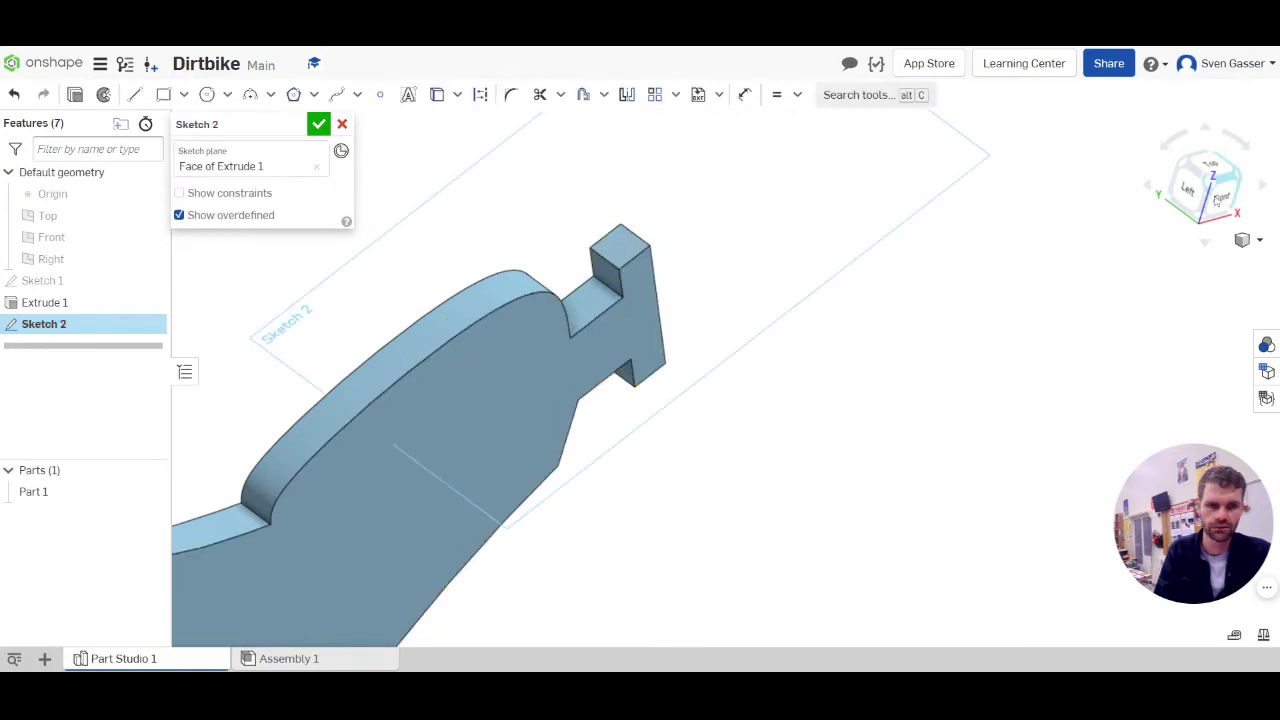
pyautogui.rightClick(614, 251)
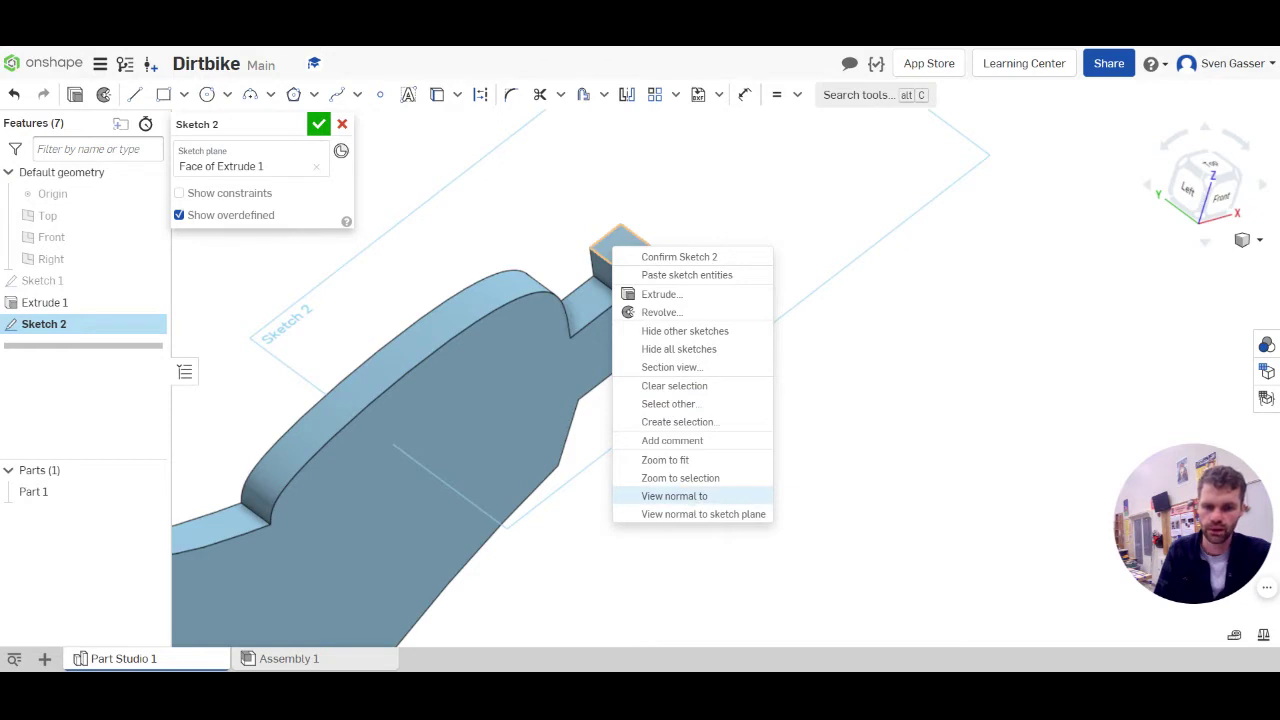
pyautogui.click(689, 497)
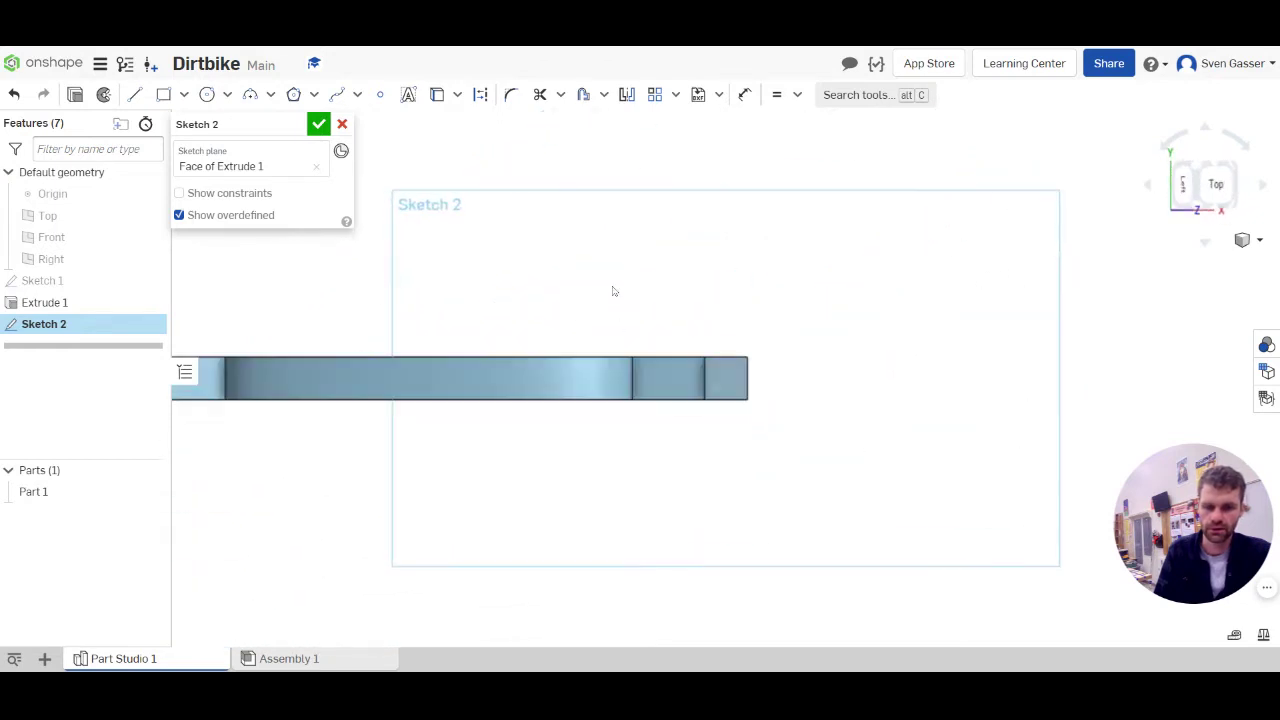
pyautogui.scroll(-2, 620, 300)
pyautogui.scroll(3, 769, 382)
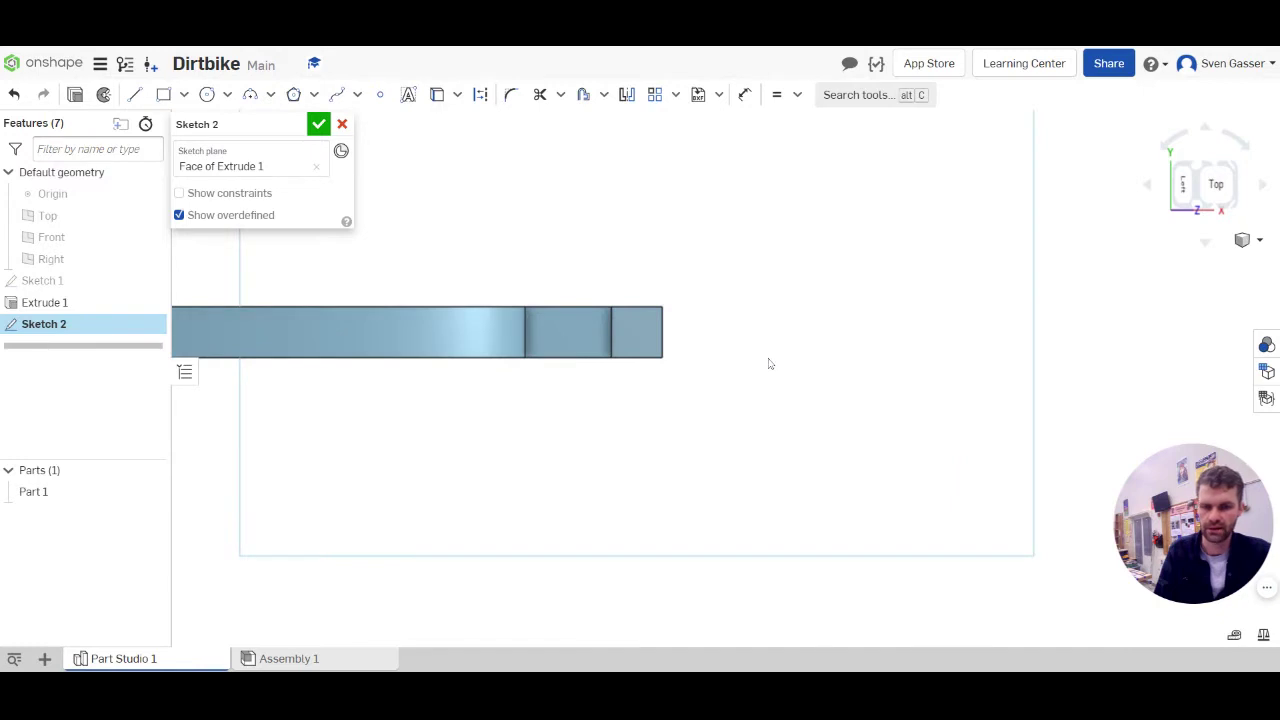
# Step: Sketch a 3 point circle through three corners of the steering head's square end face
pyautogui.click(227, 94)
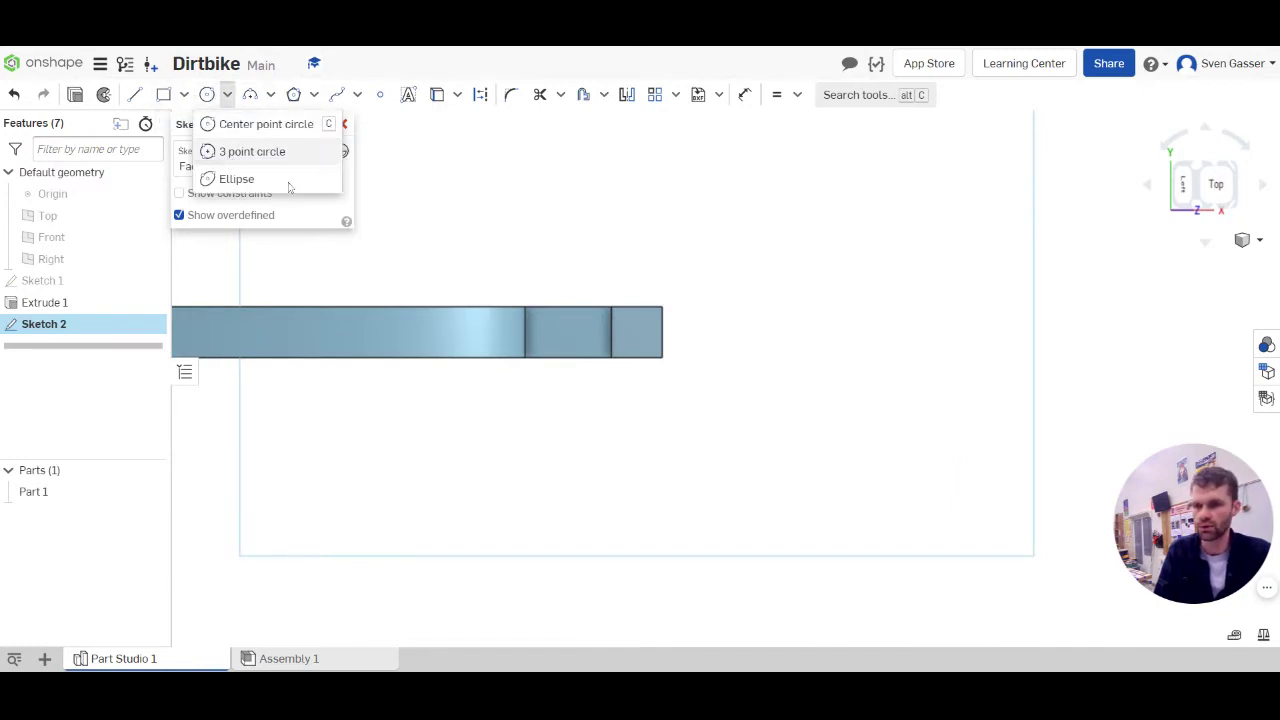
pyautogui.click(248, 151)
pyautogui.click(610, 357)
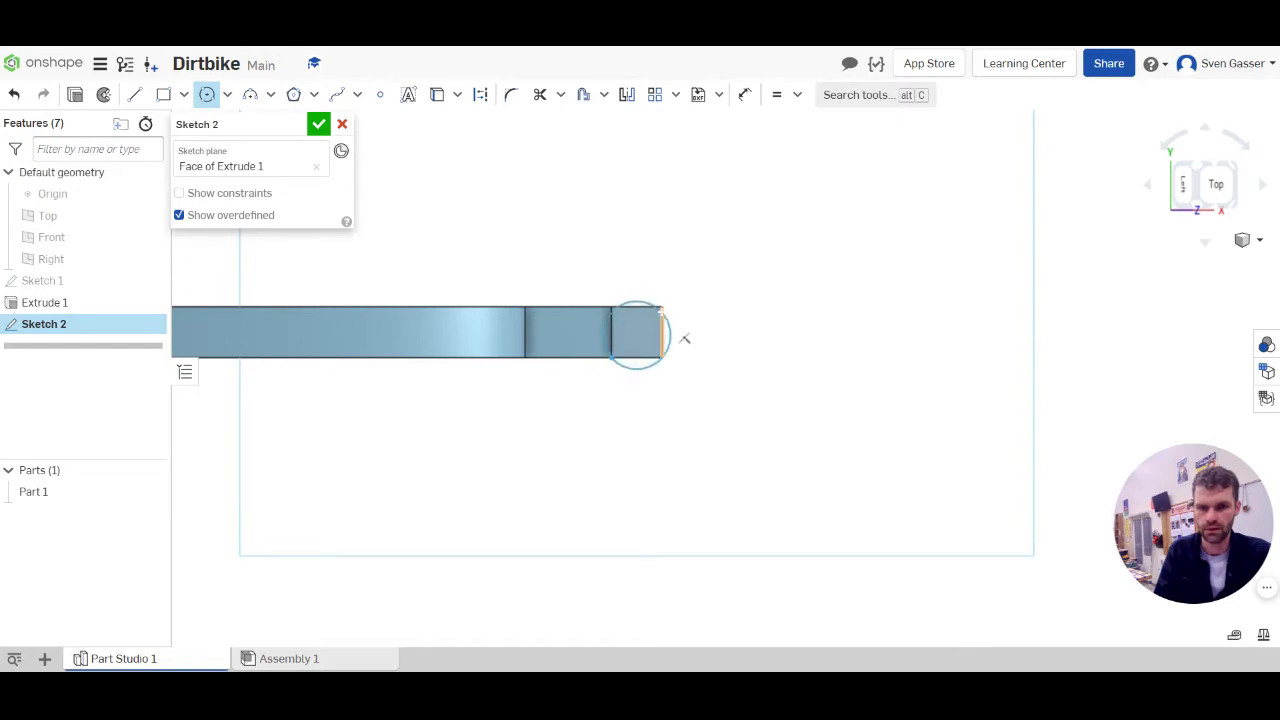
pyautogui.click(662, 306)
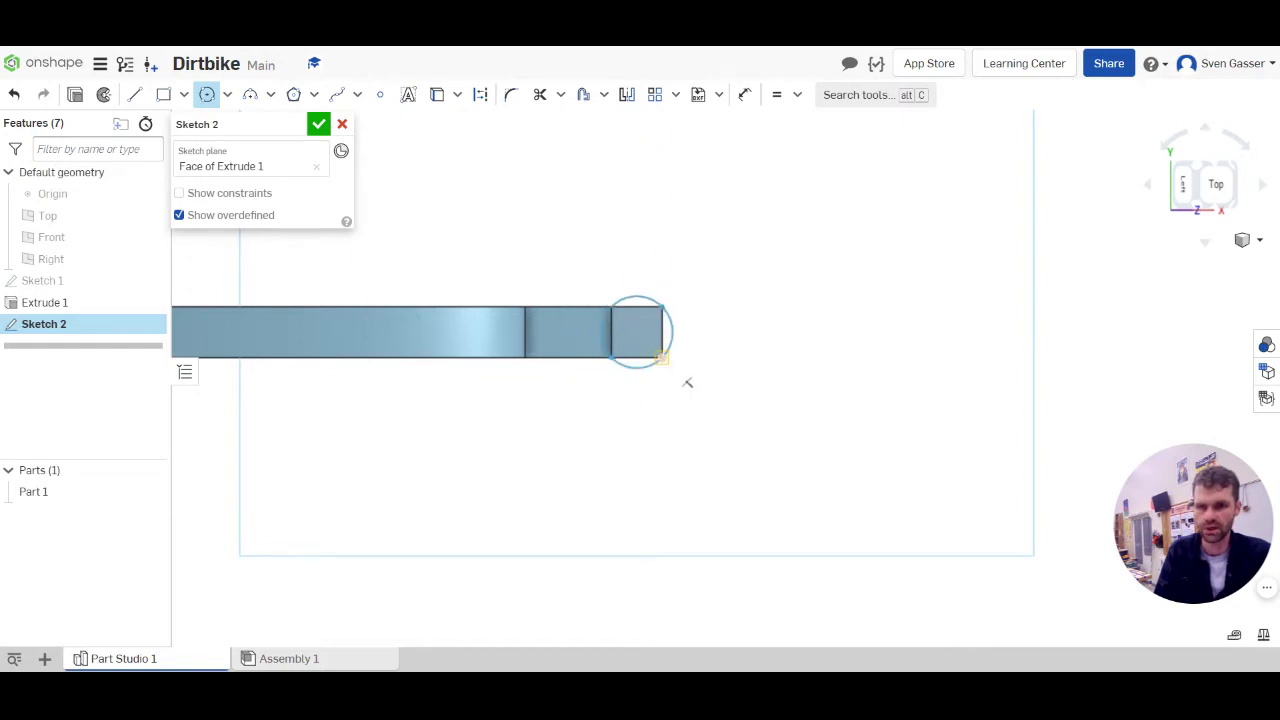
pyautogui.click(662, 357)
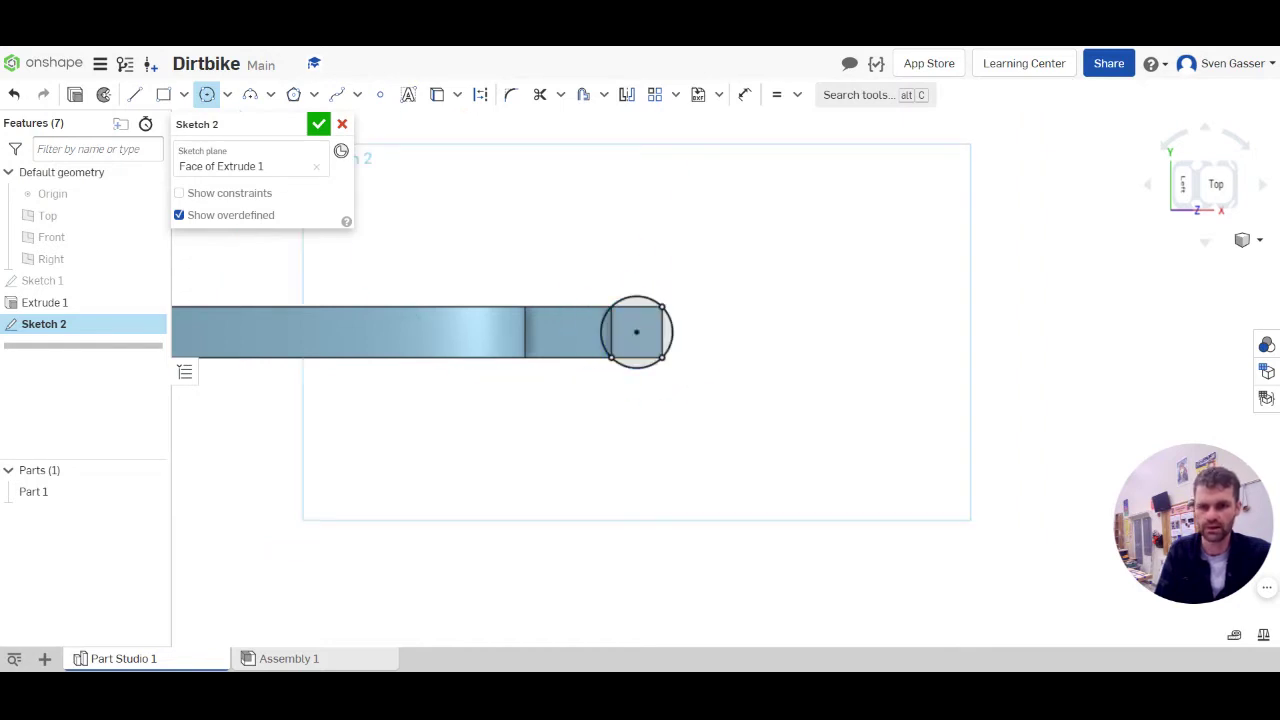
pyautogui.click(227, 94)
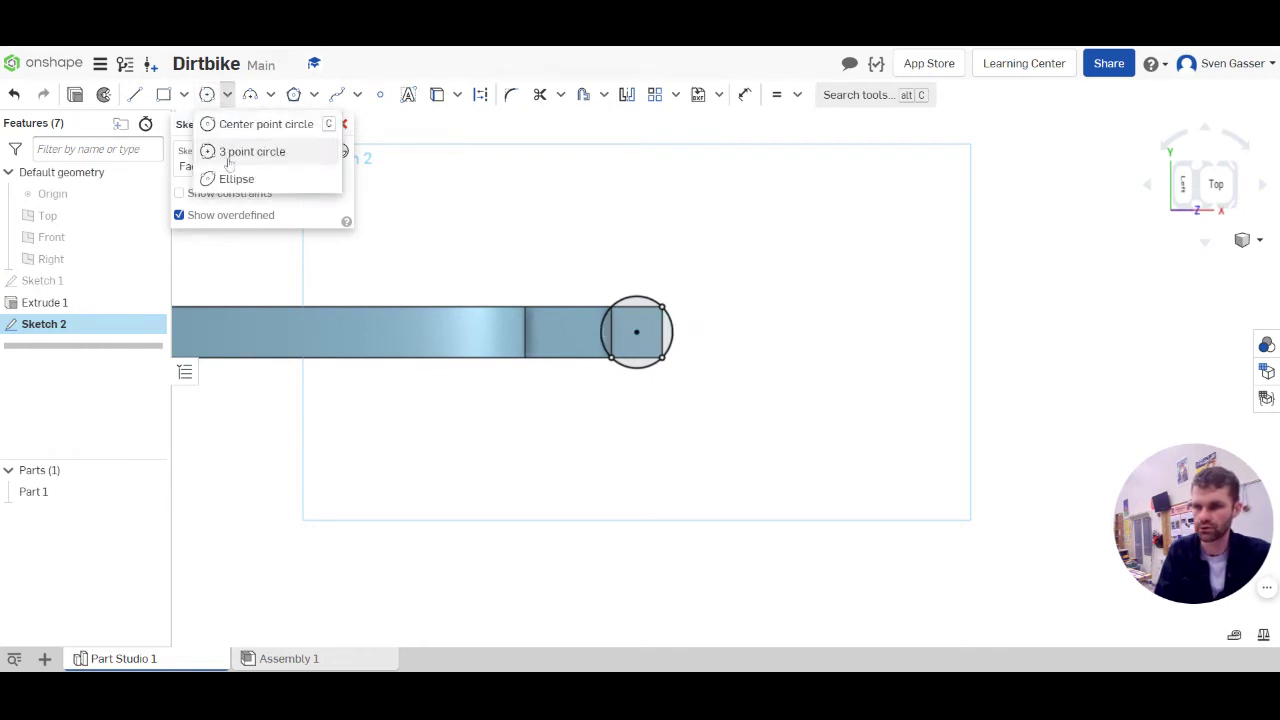
pyautogui.click(227, 94)
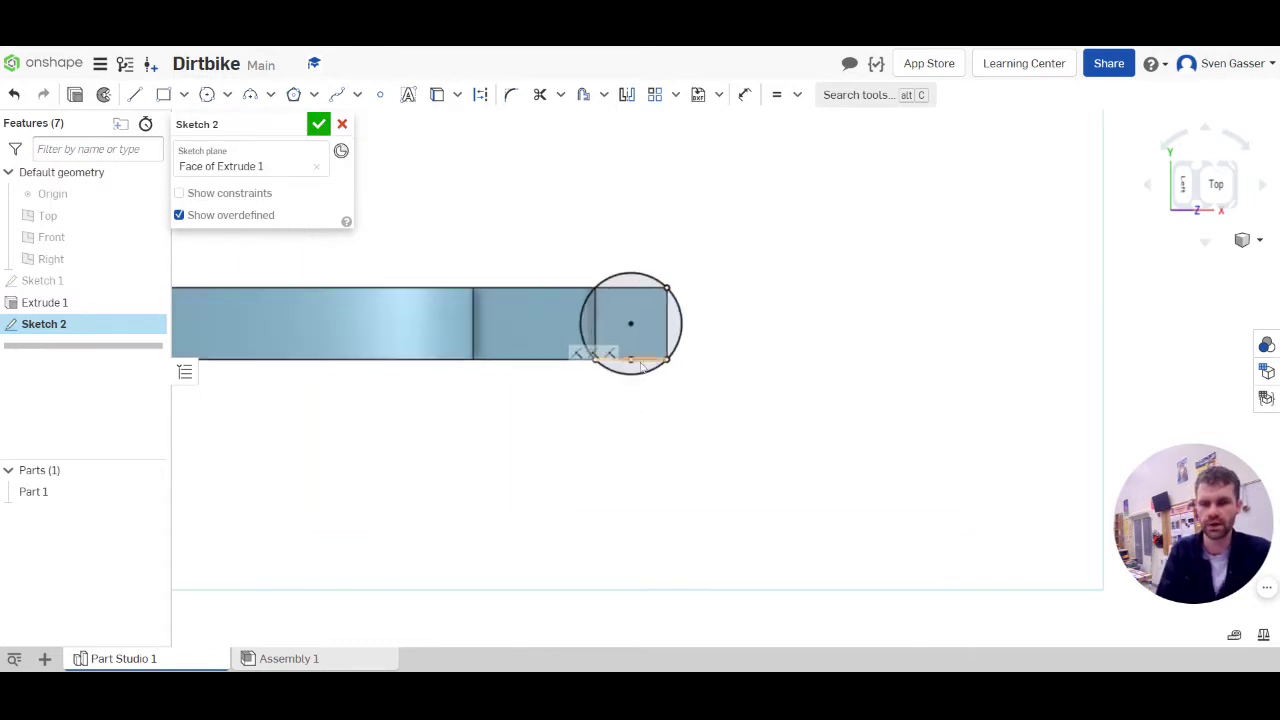
pyautogui.moveTo(633, 362)
pyautogui.mouseDown(button='right')
pyautogui.moveTo(634, 338)
pyautogui.moveTo(656, 377)
pyautogui.moveTo(636, 372)
pyautogui.mouseUp(button='right')
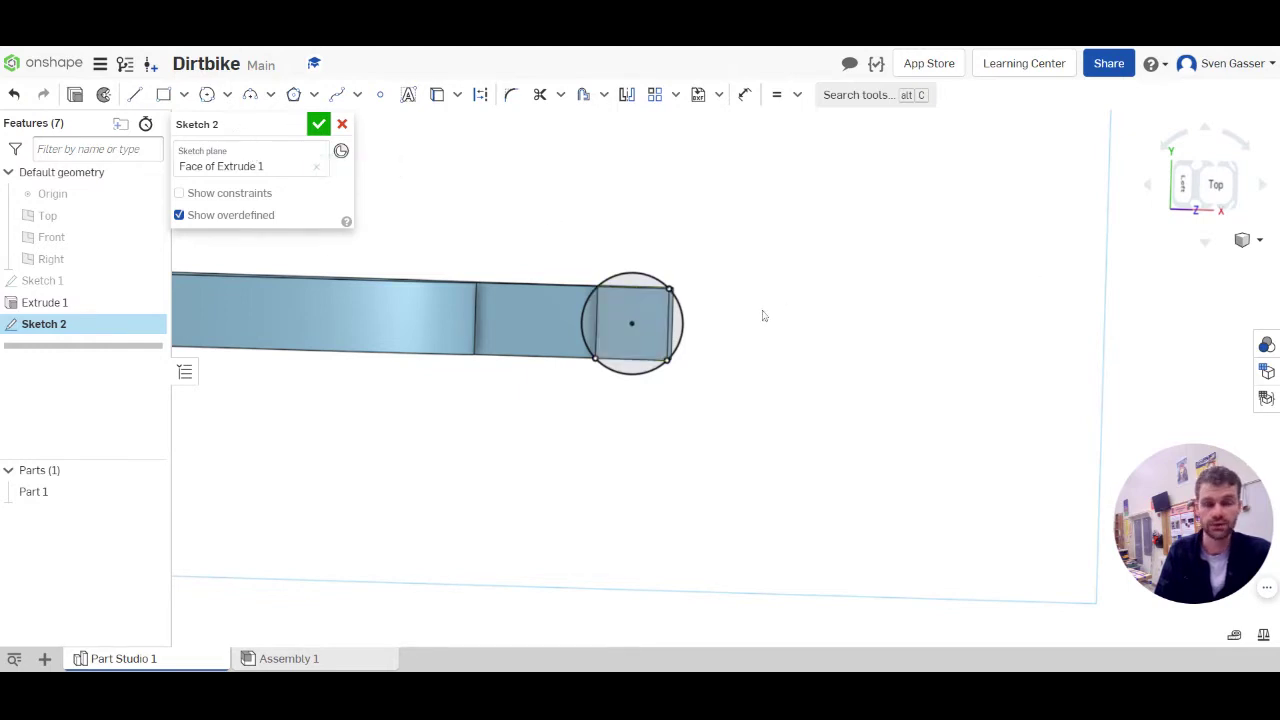
pyautogui.rightClick(667, 327)
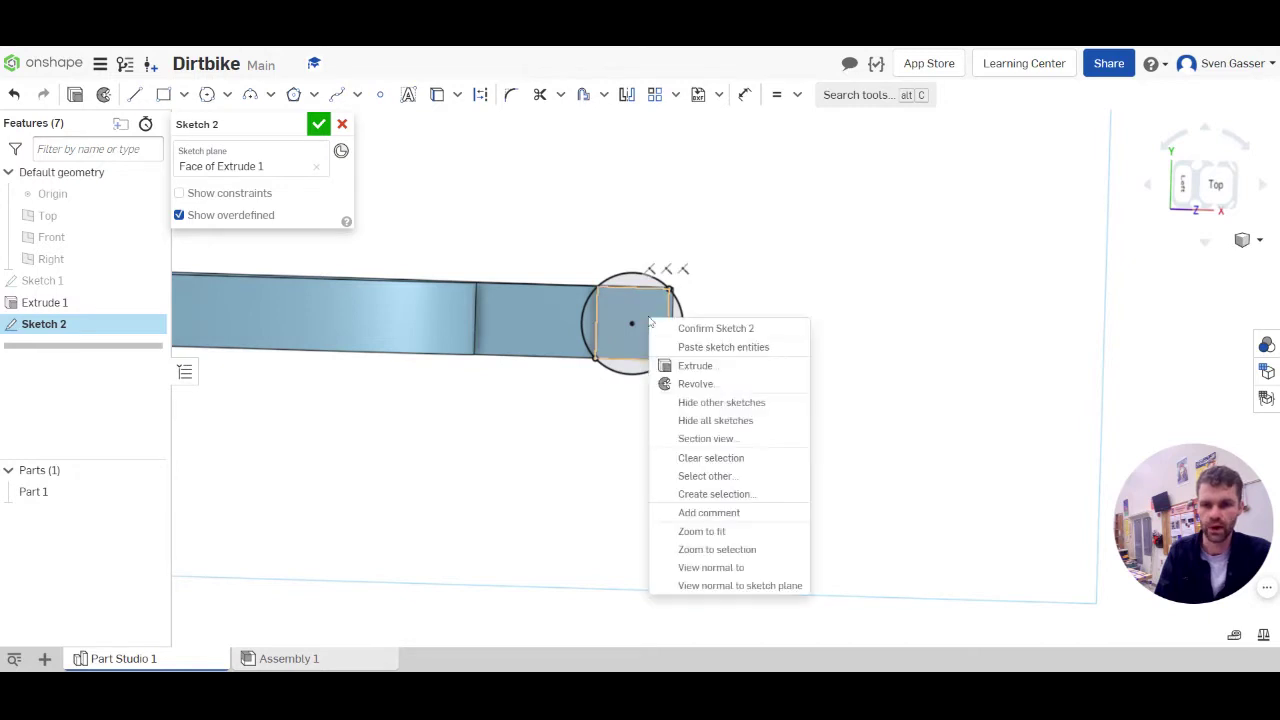
pyautogui.click(736, 568)
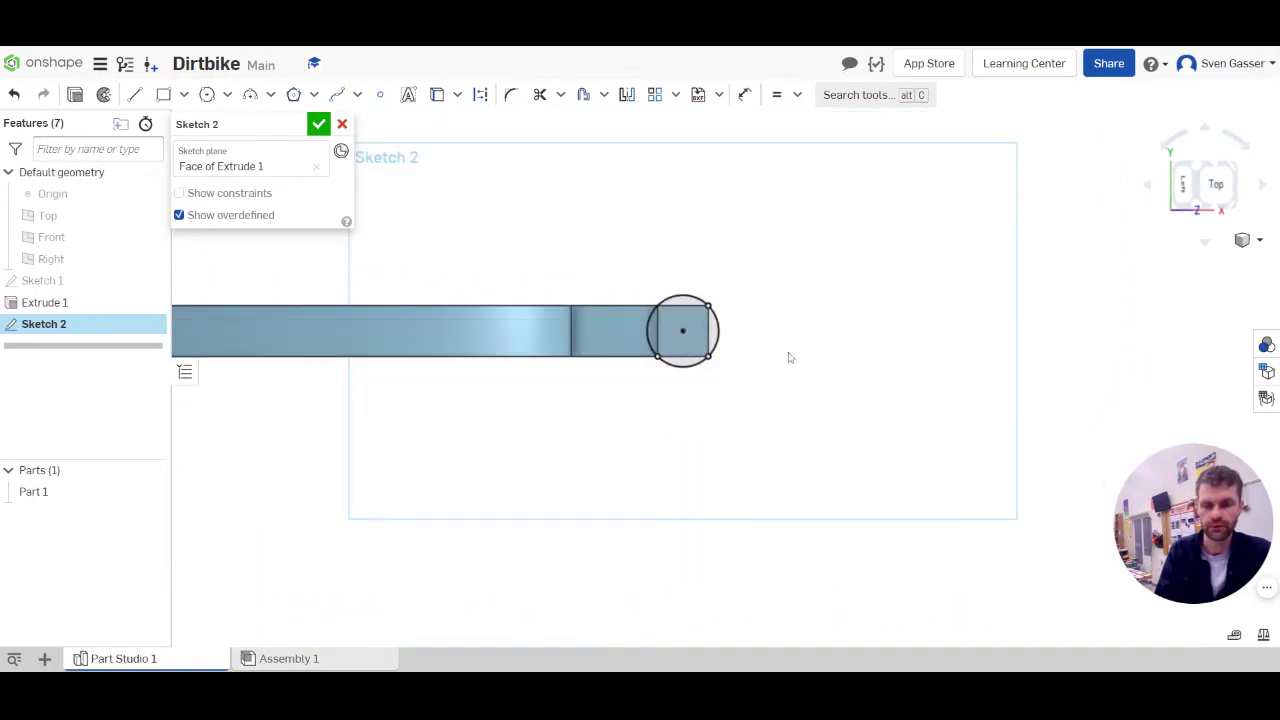
# Step: Draw a horizontal line about 0.79 in long from the circle's centre out past the frame's front and make it construction
pyautogui.scroll(2, 788, 346)
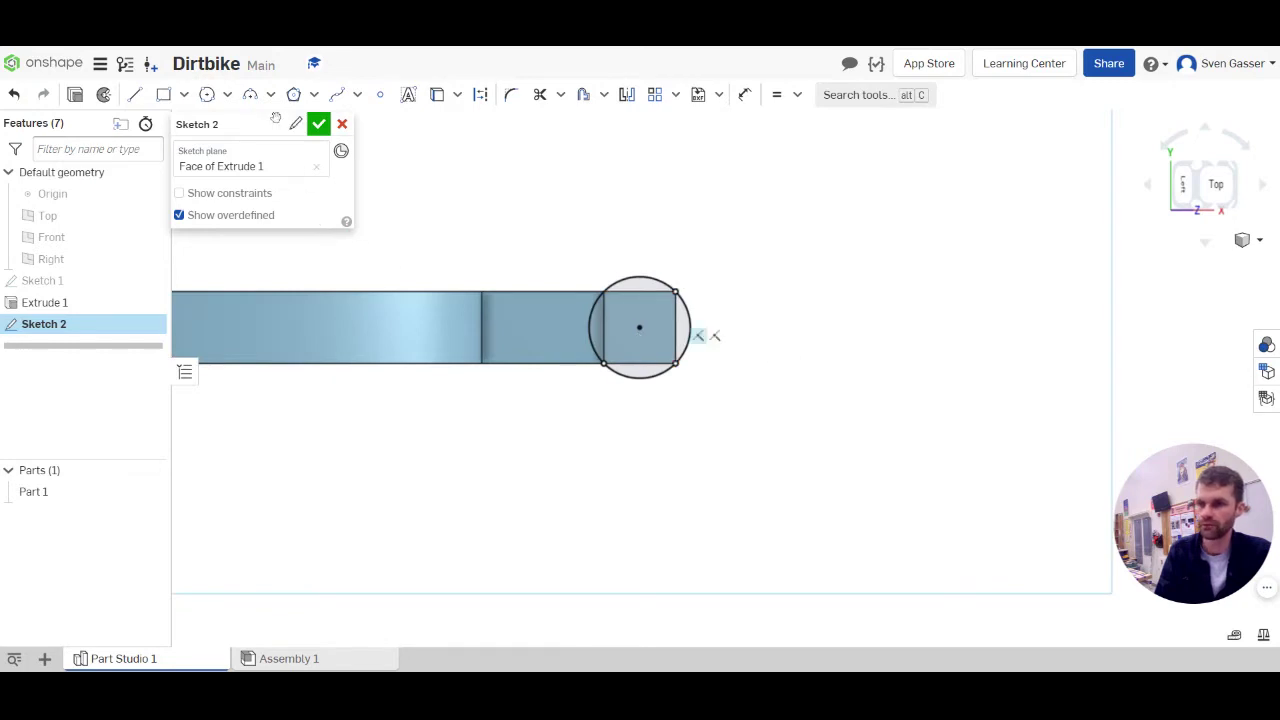
pyautogui.click(135, 94)
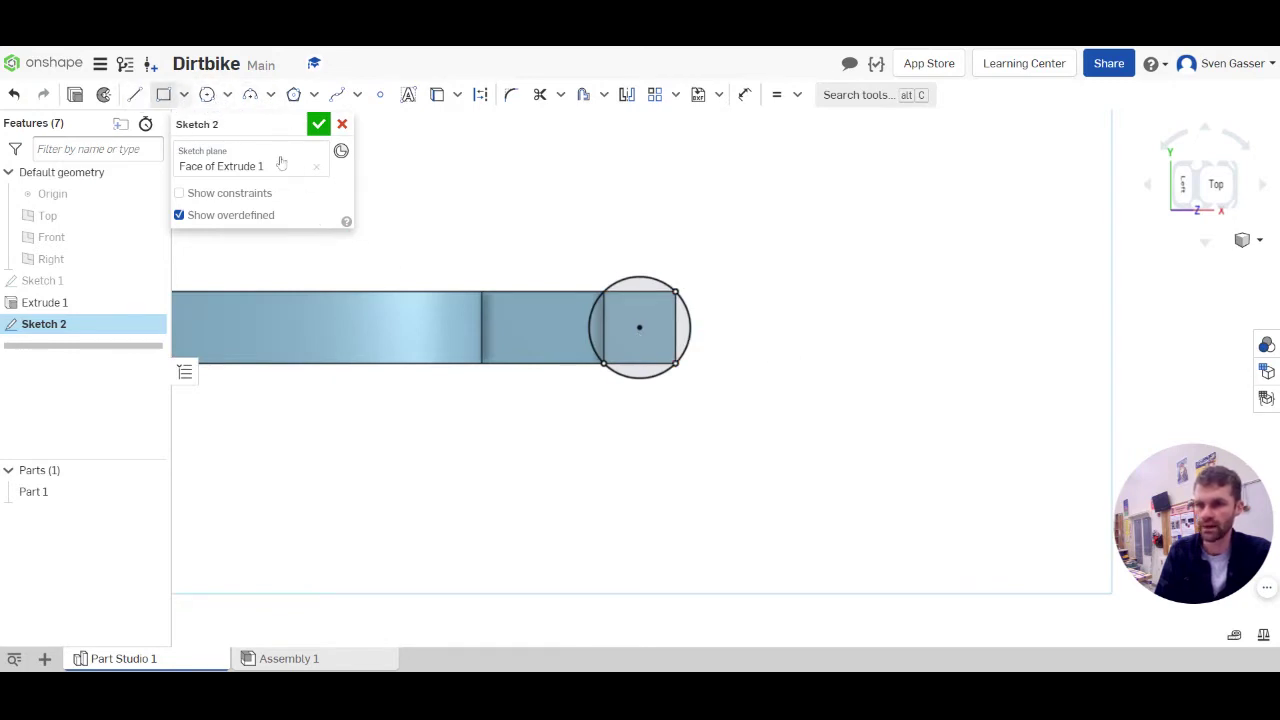
pyautogui.click(639, 327)
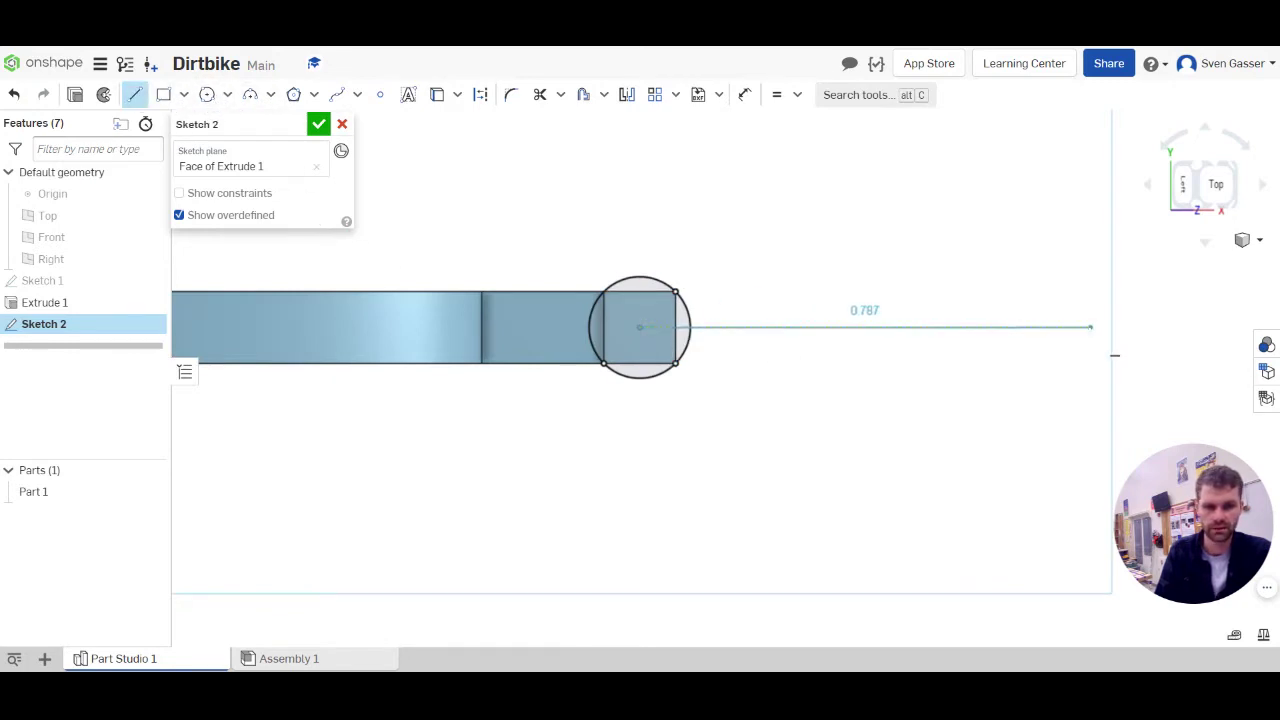
pyautogui.click(1090, 327)
pyautogui.press('Escape')
pyautogui.click(1068, 336)
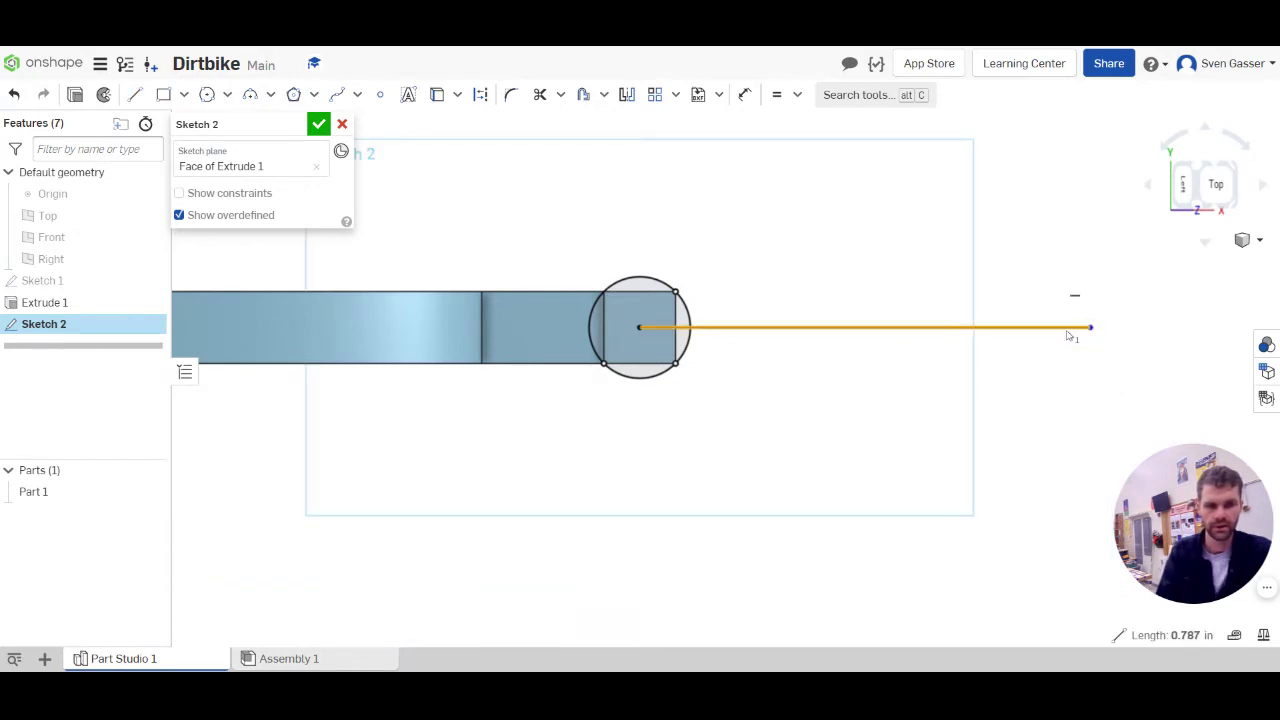
pyautogui.press('q')
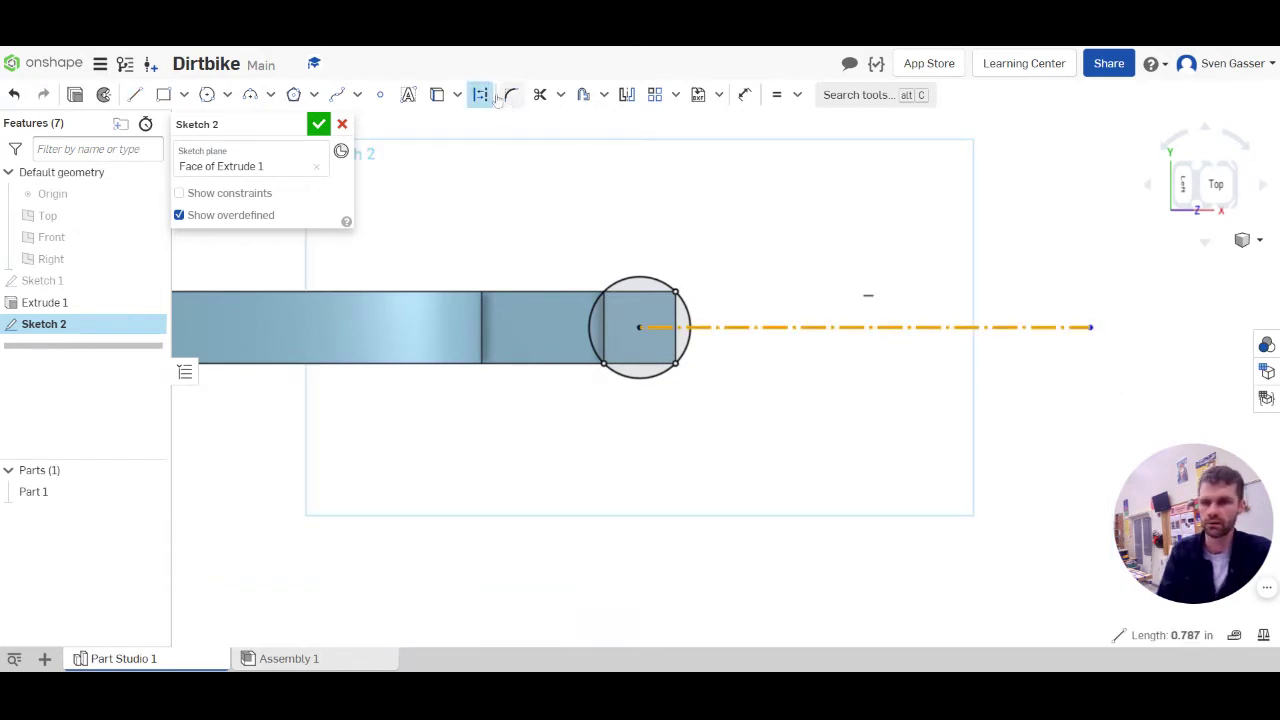
pyautogui.click(884, 250)
pyautogui.scroll(-3, 742, 381)
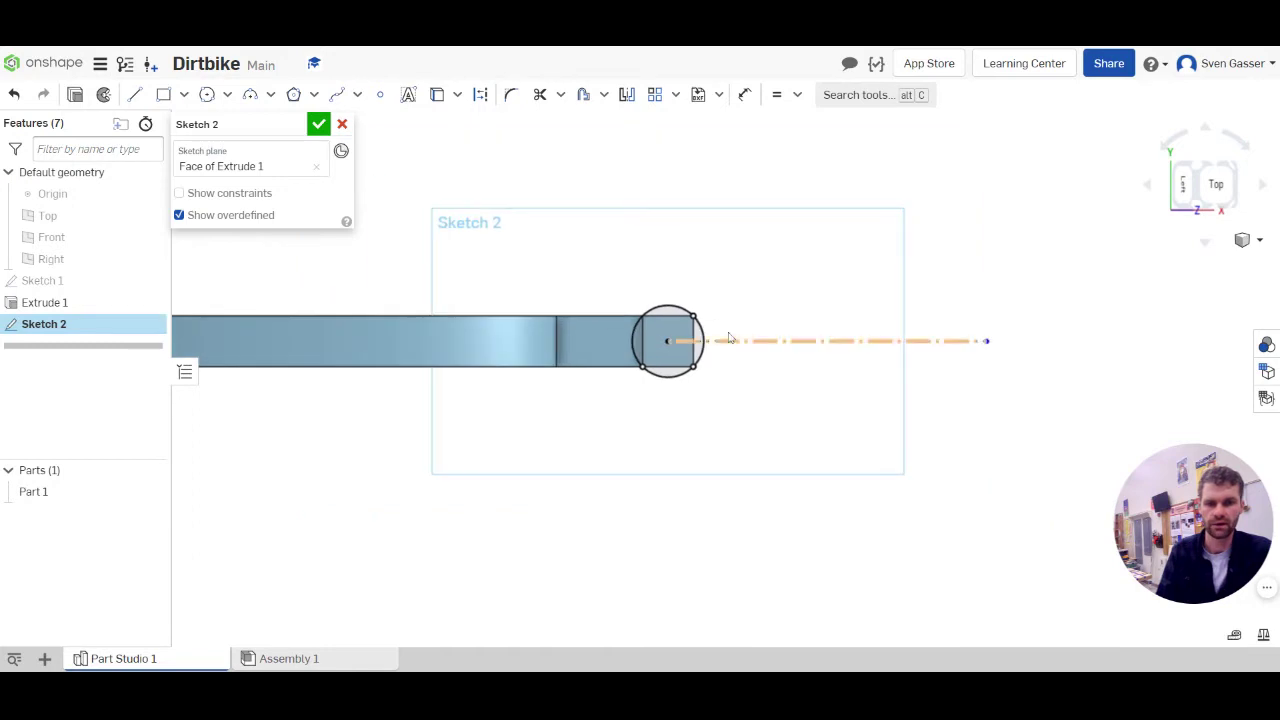
pyautogui.scroll(-1, 831, 441)
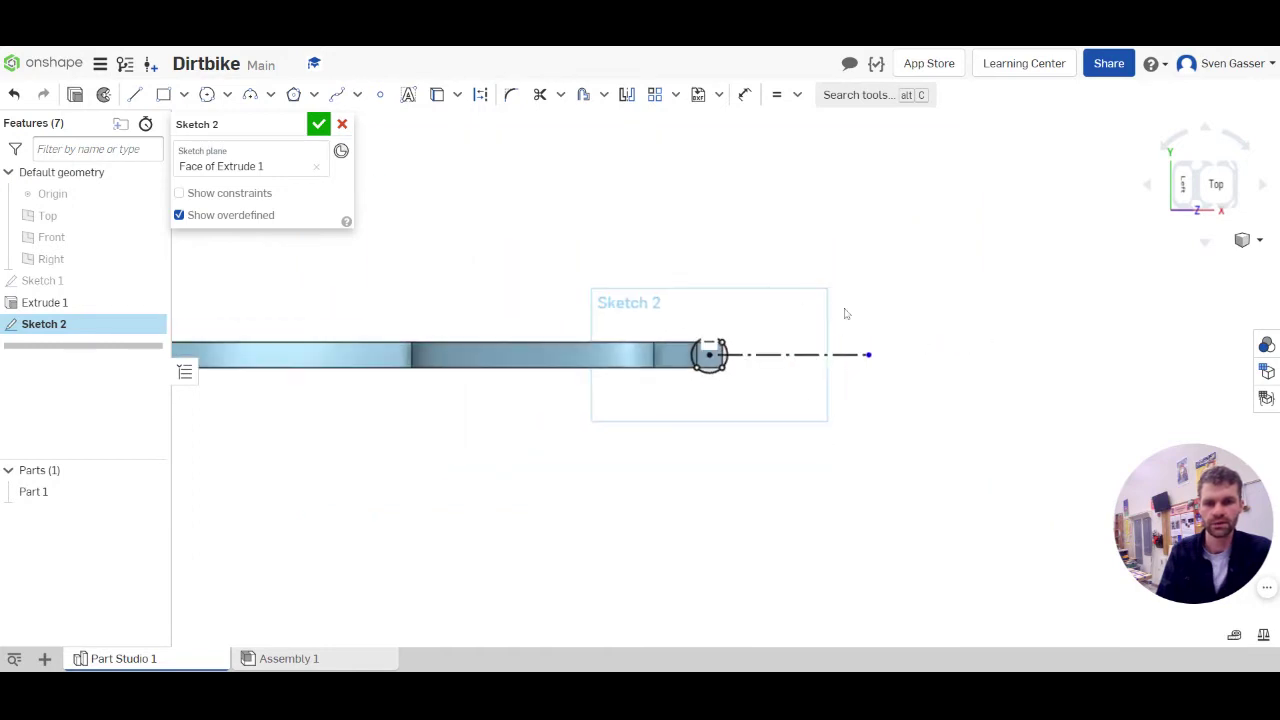
pyautogui.scroll(2, 843, 309)
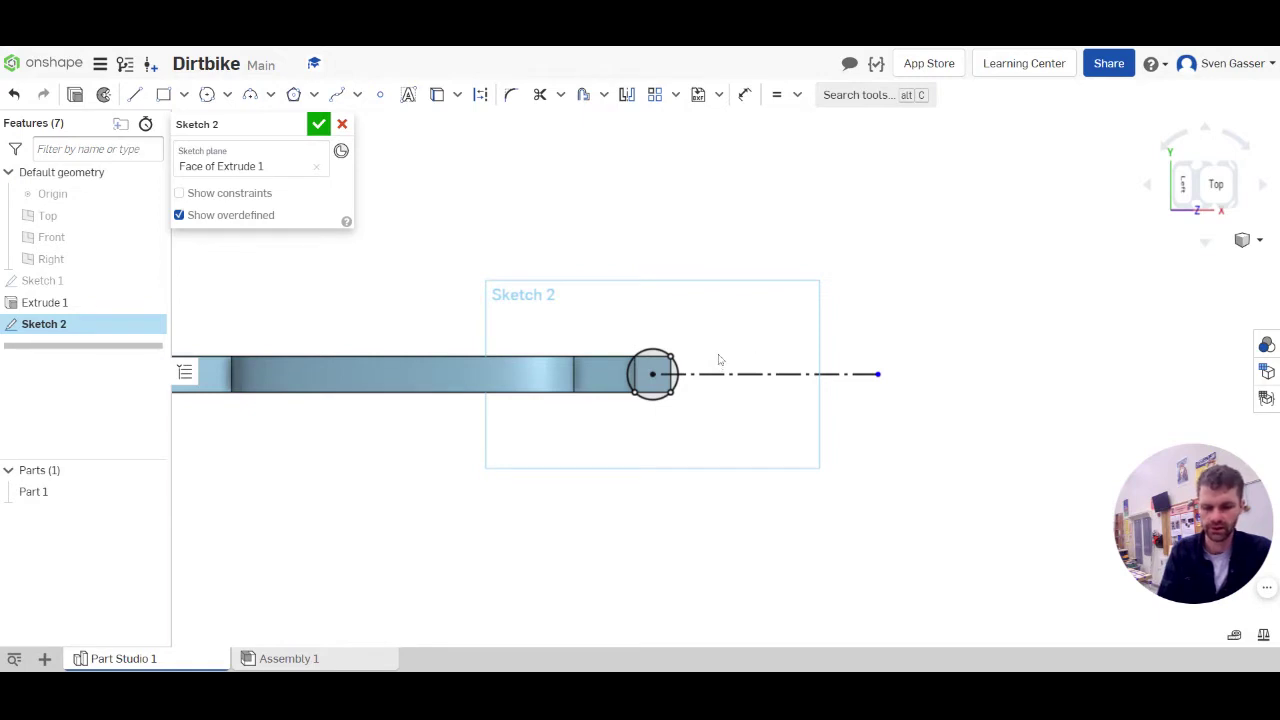
pyautogui.press('l')
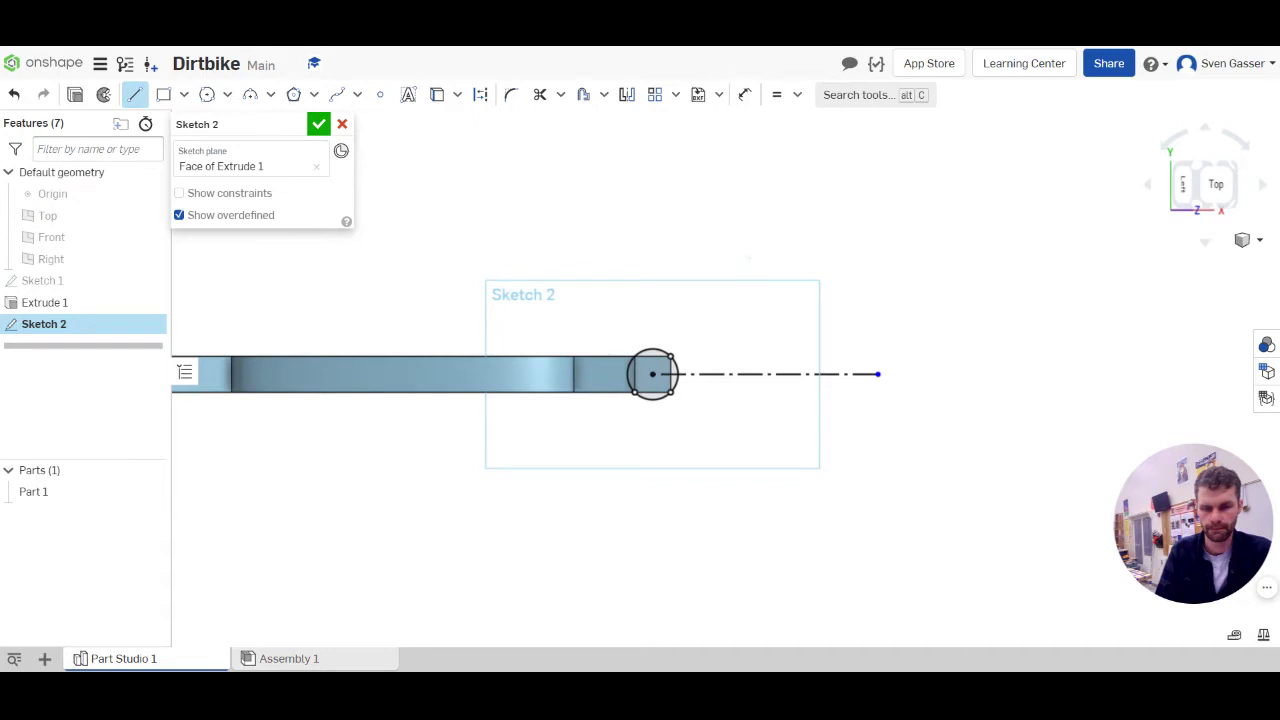
pyautogui.click(749, 258)
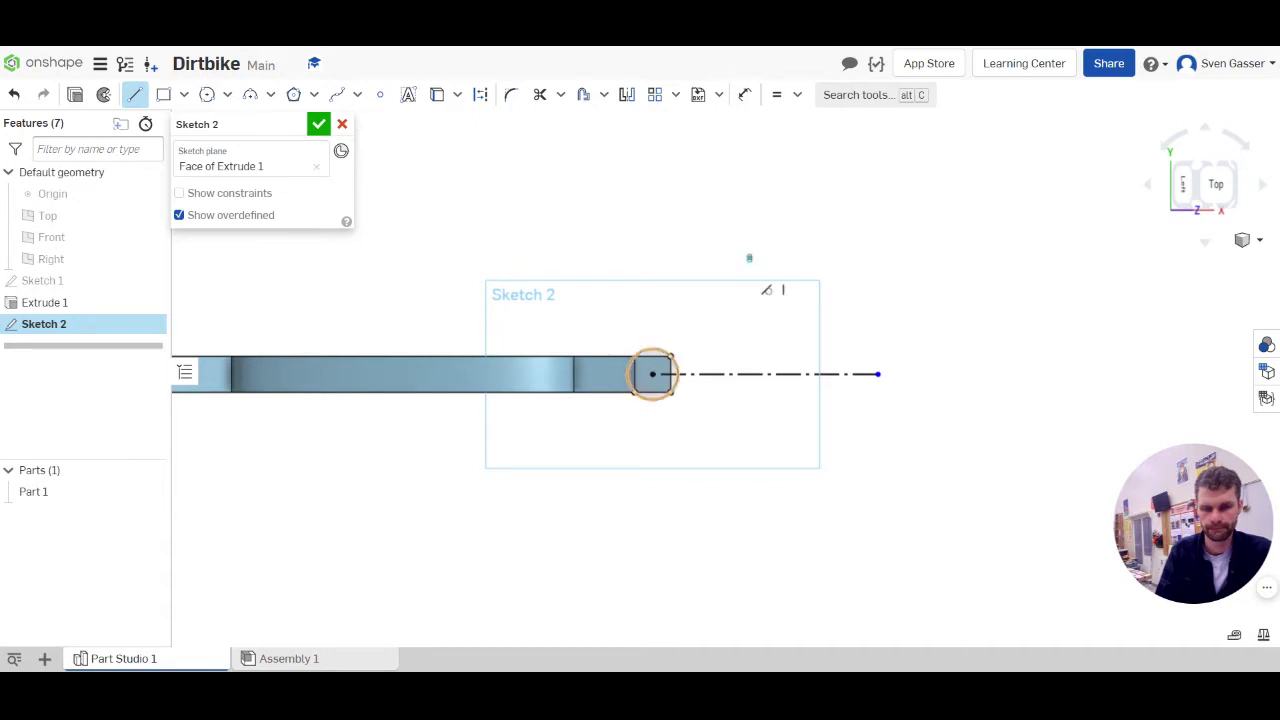
pyautogui.click(597, 375)
pyautogui.press('Escape')
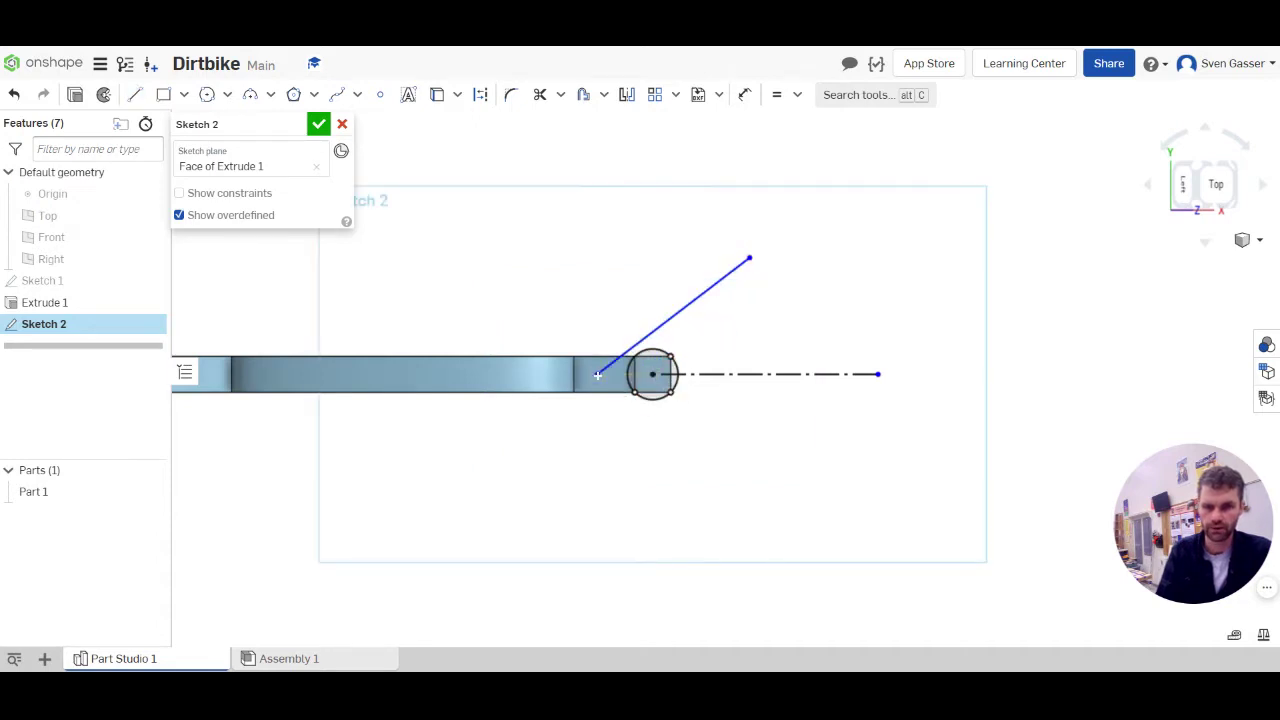
pyautogui.moveTo(727, 268)
pyautogui.mouseDown()
pyautogui.moveTo(684, 283)
pyautogui.moveTo(695, 288)
pyautogui.moveTo(684, 258)
pyautogui.moveTo(696, 268)
pyautogui.mouseUp()
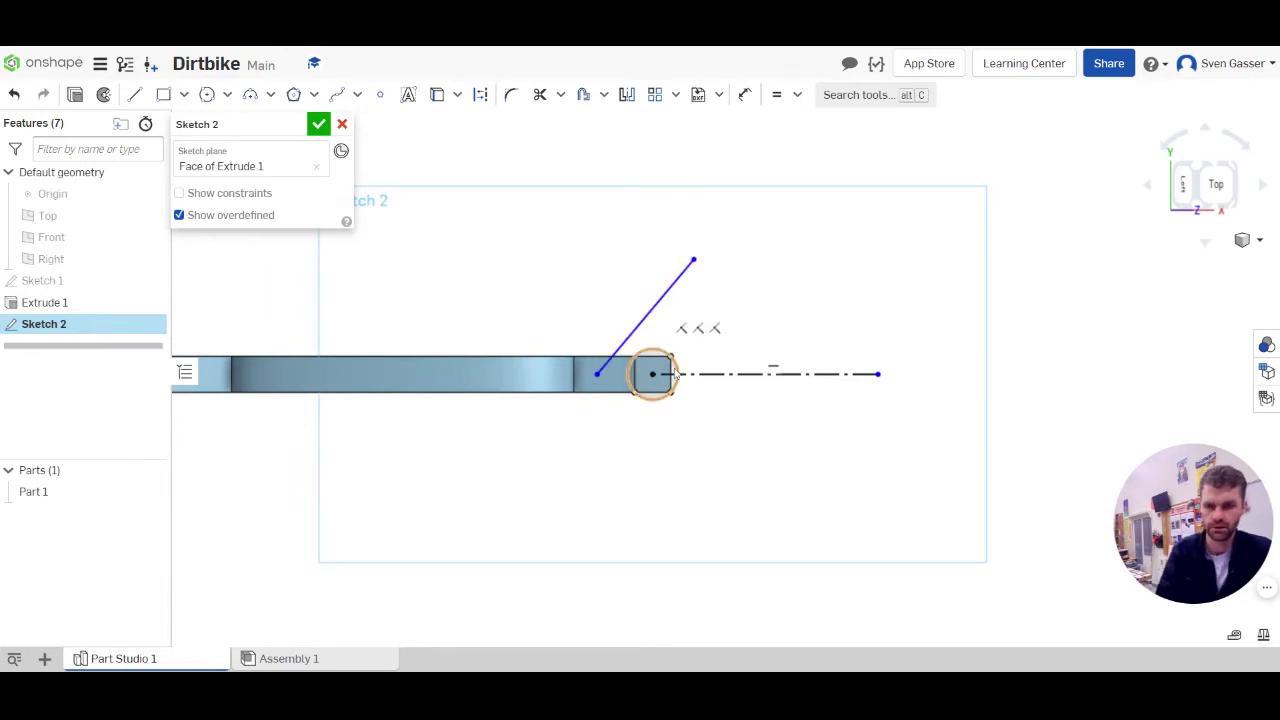
pyautogui.click(660, 300)
pyautogui.press('Delete')
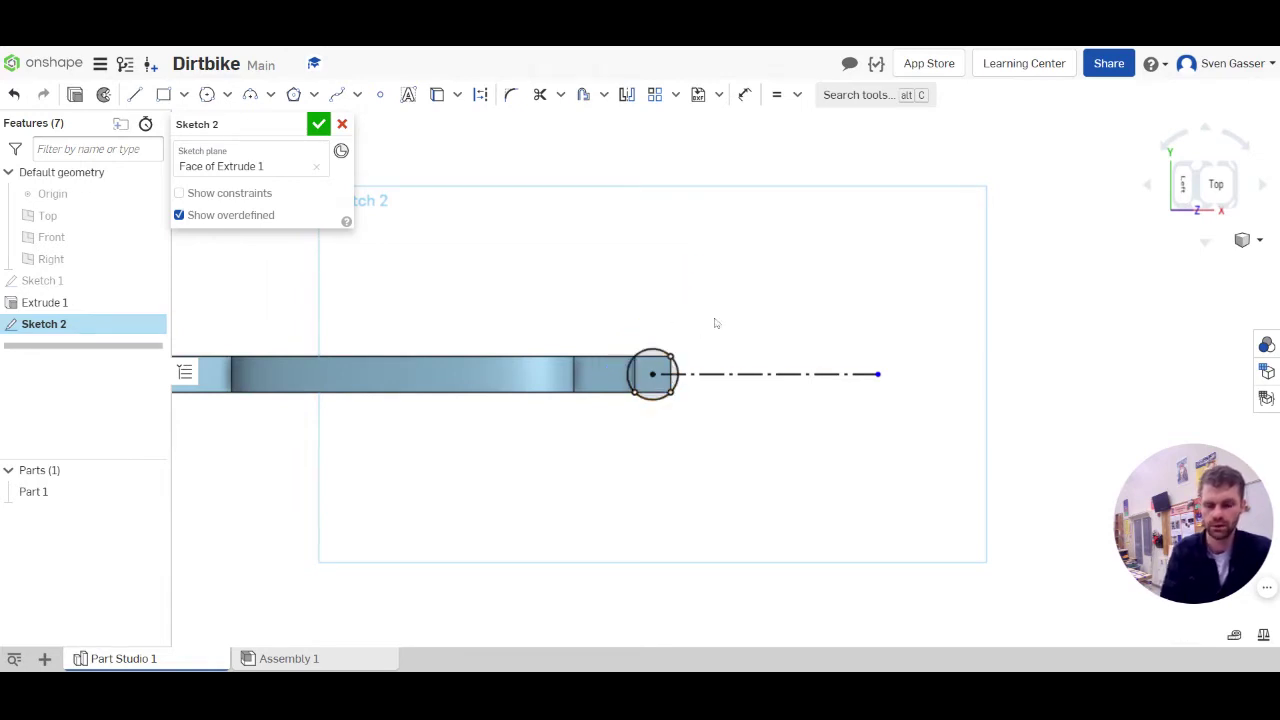
# Step: Sketch half a clamp outline from behind the circle to the construction line, with edges about 0.17, 0.41 and 0.35 in long
pyautogui.press('l')
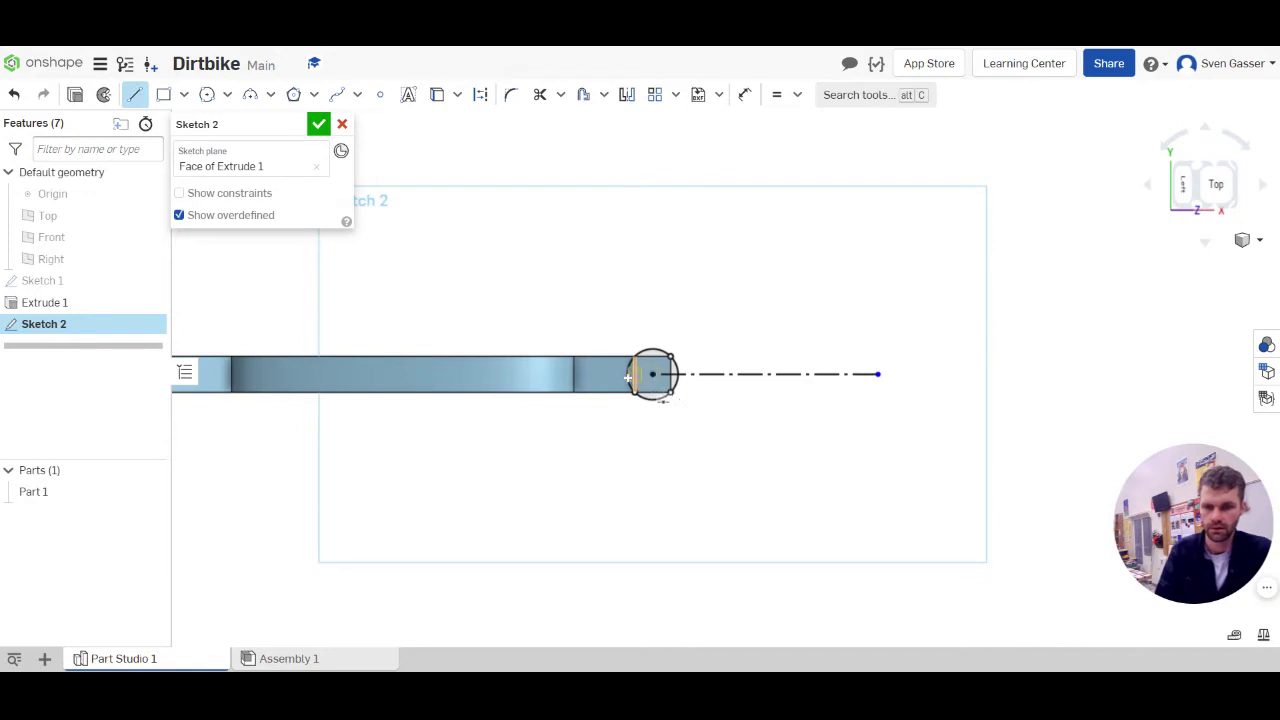
pyautogui.click(604, 356)
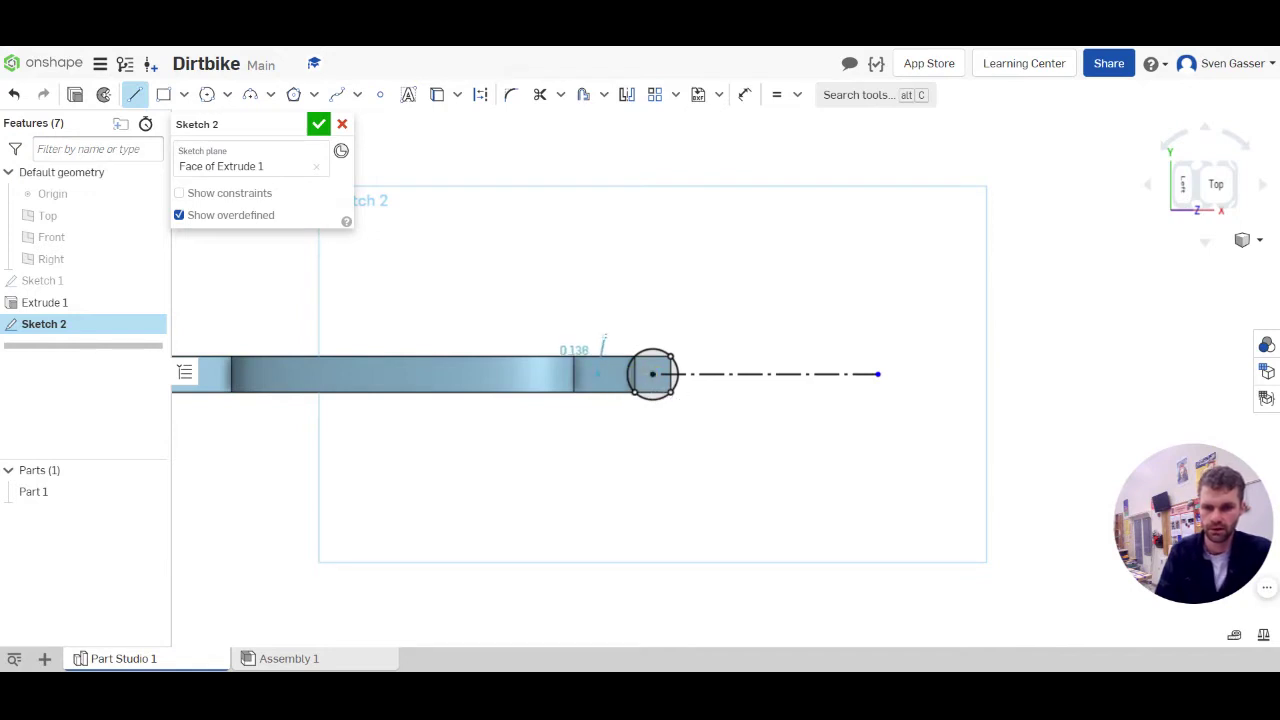
pyautogui.click(605, 327)
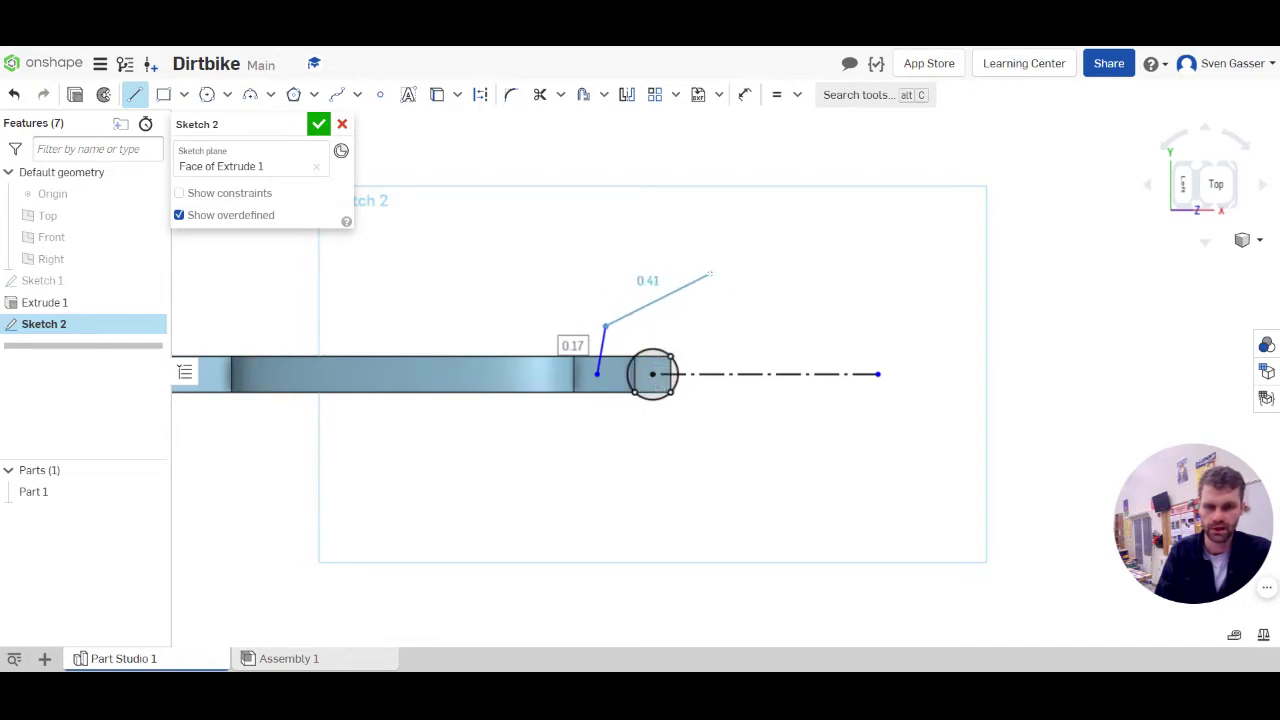
pyautogui.click(710, 273)
pyautogui.click(710, 374)
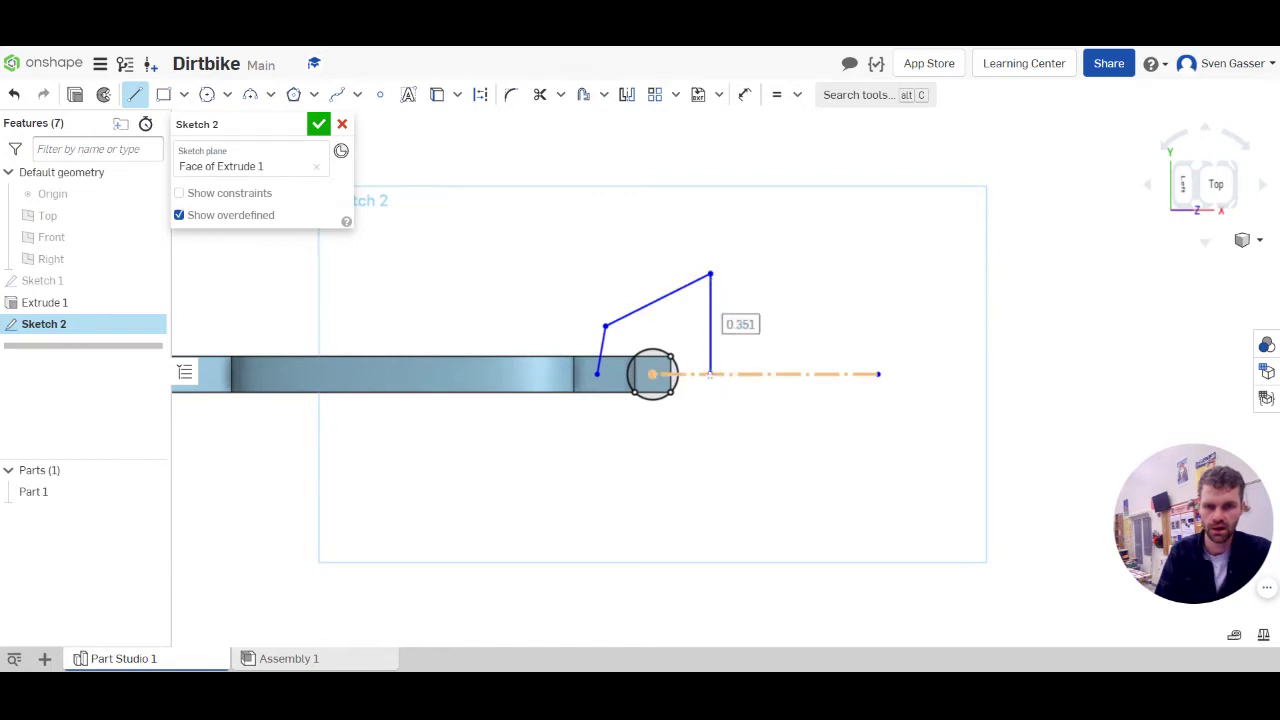
pyautogui.press('Escape')
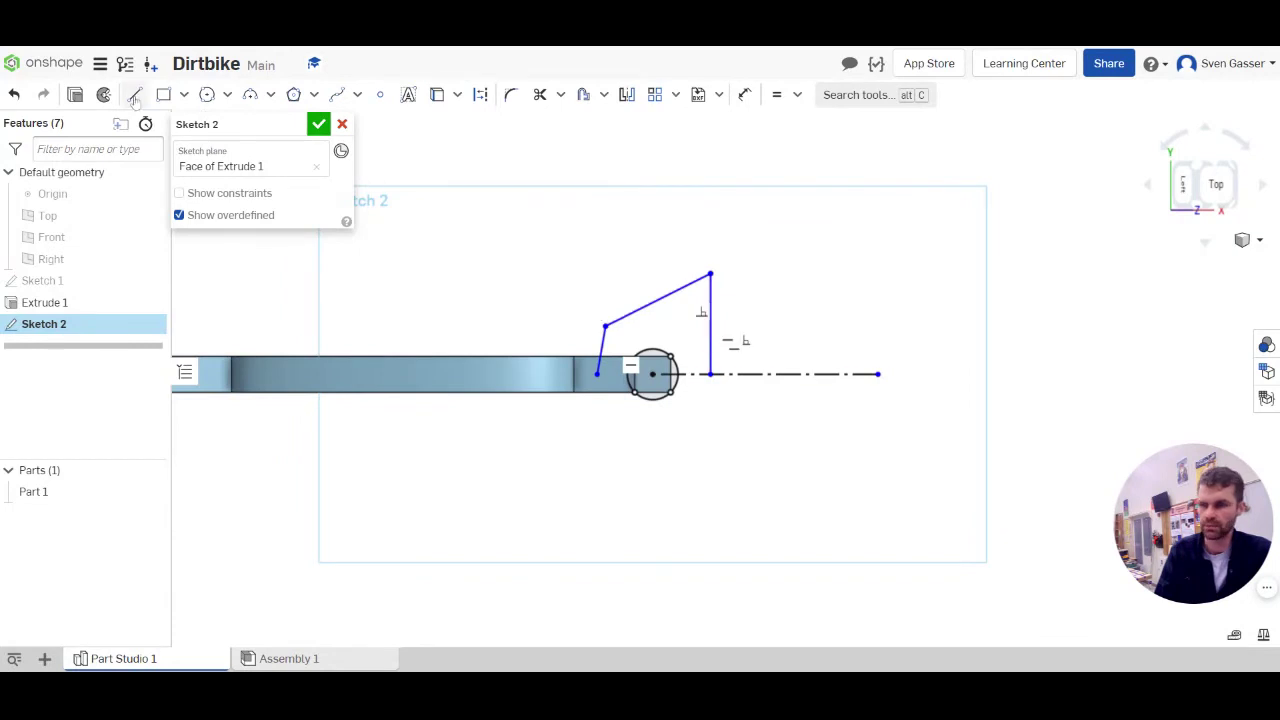
# Step: Draw a roughly square tab, about 0.143 by 0.14 in, on the front of the outline's outer corner
pyautogui.click(163, 94)
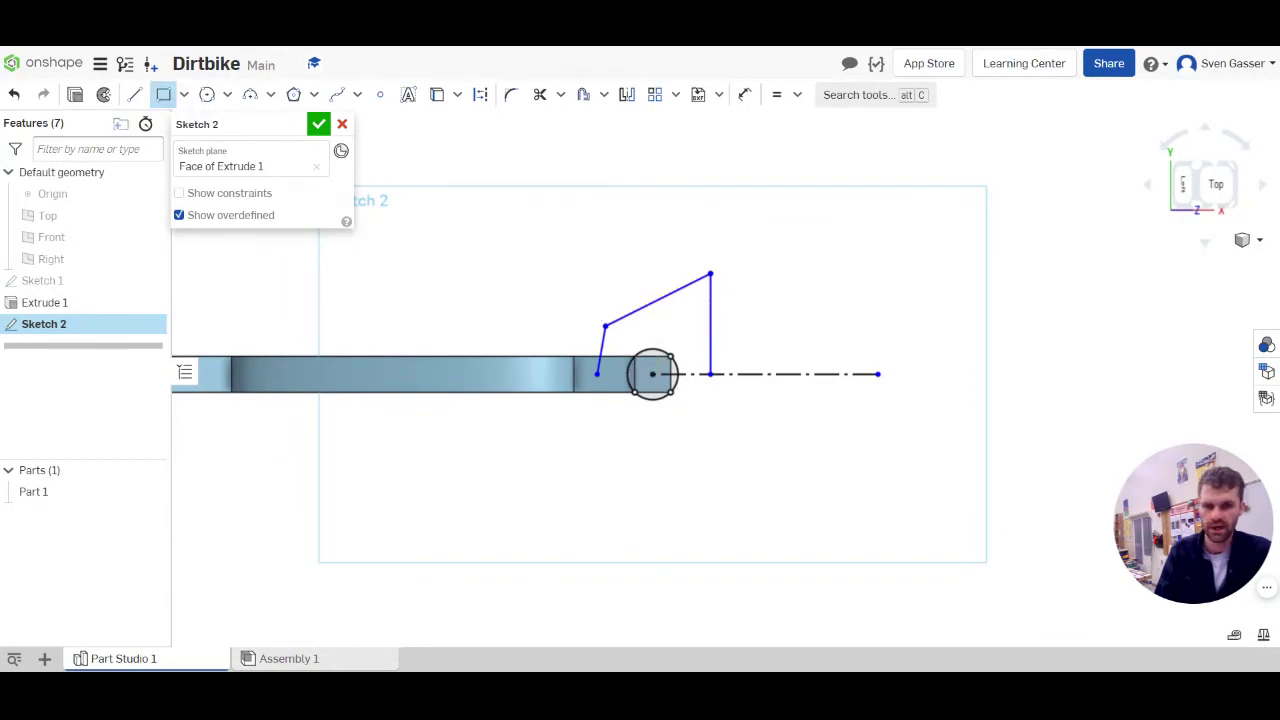
pyautogui.press('l')
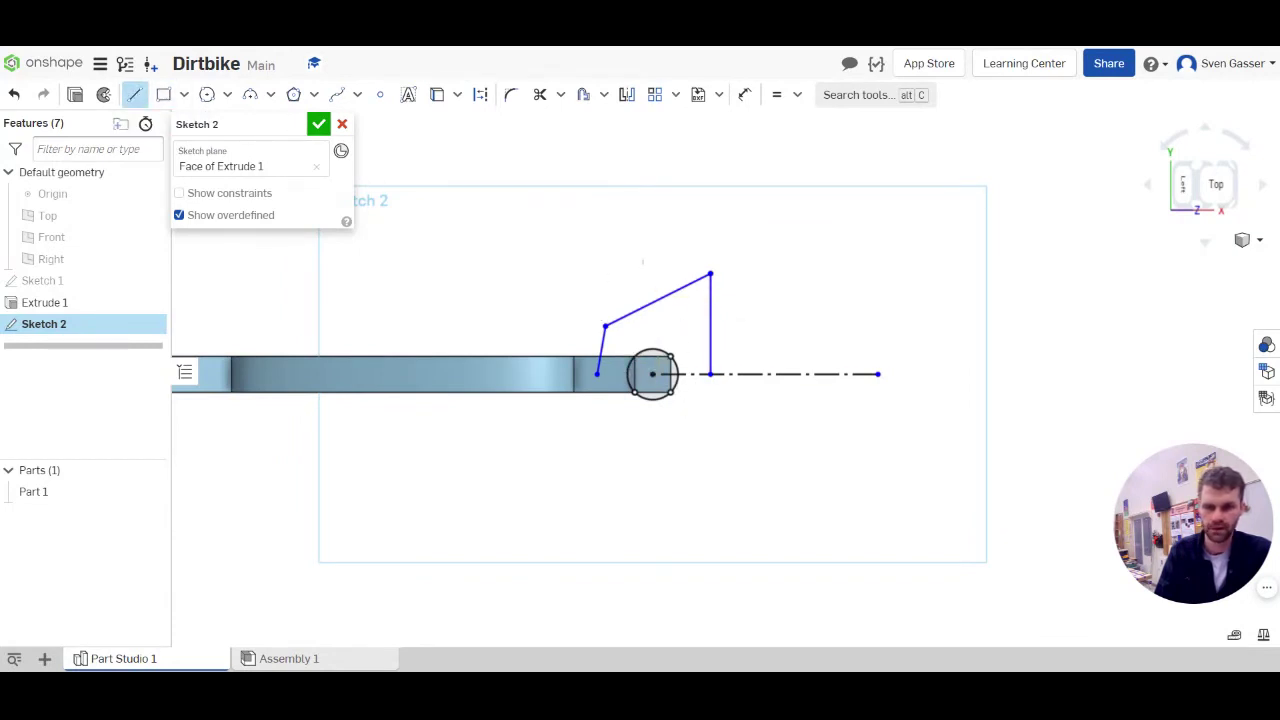
pyautogui.click(738, 296)
pyautogui.click(752, 273)
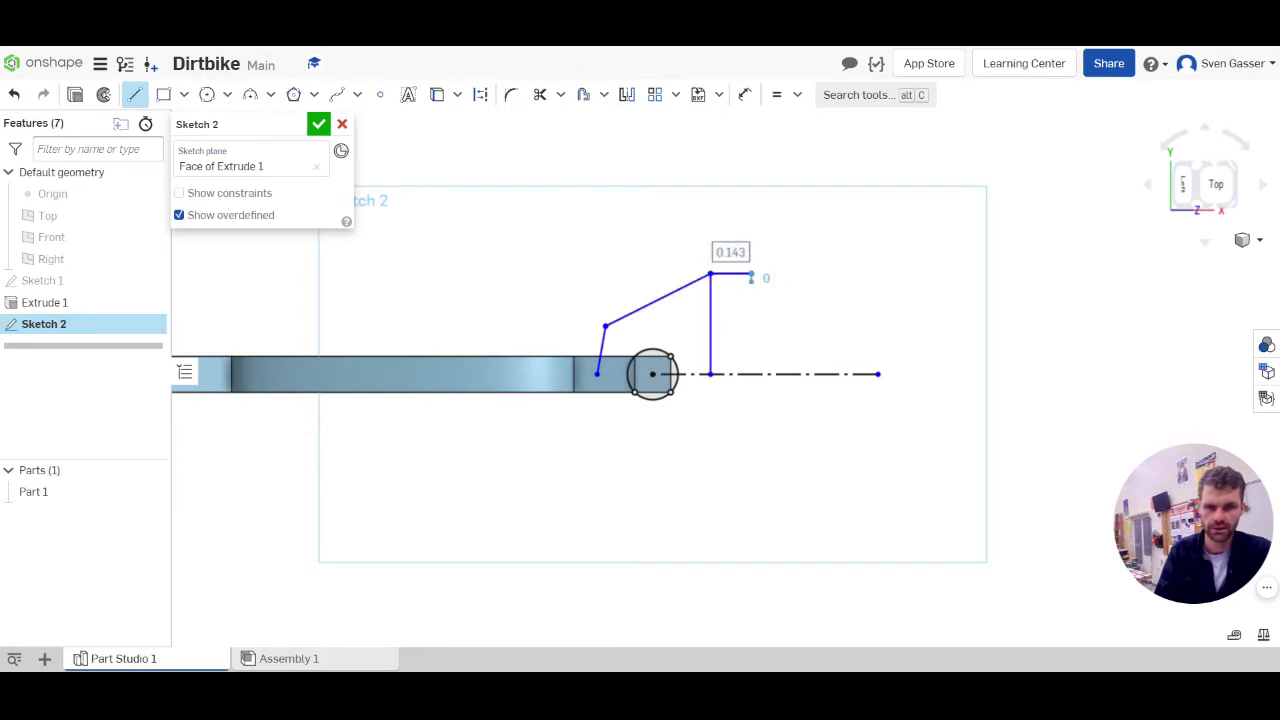
pyautogui.click(752, 313)
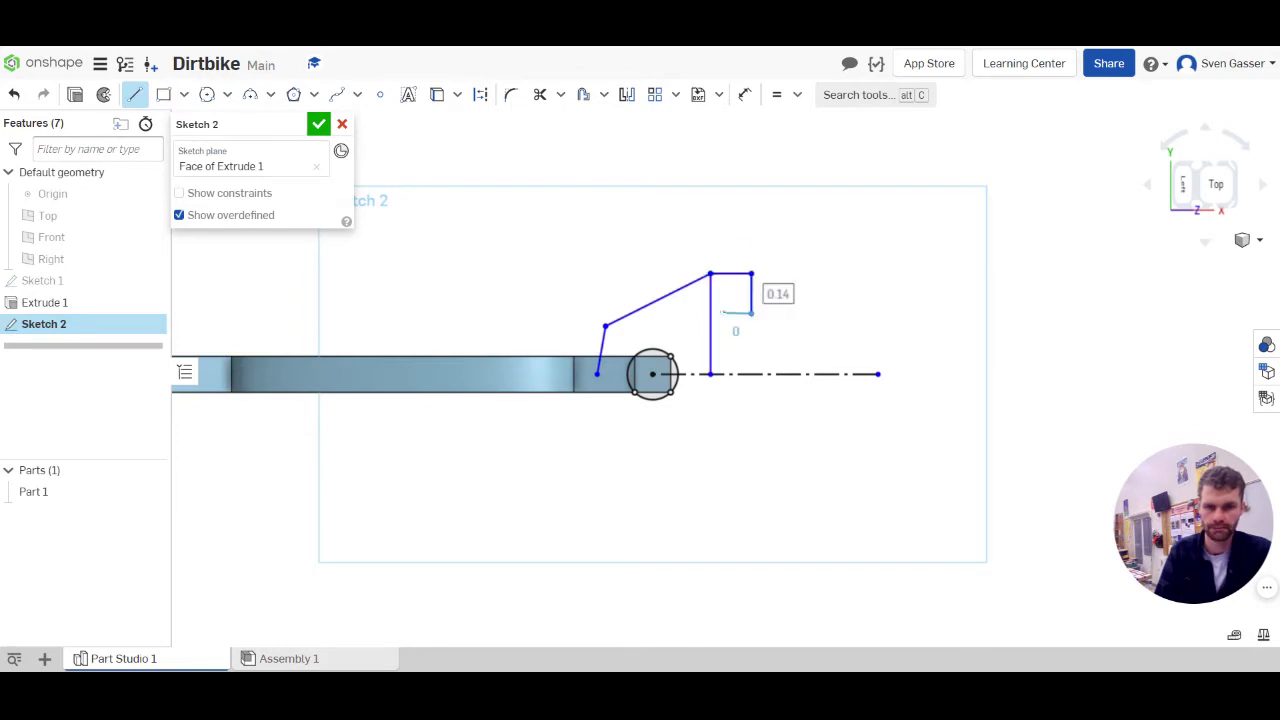
pyautogui.click(710, 313)
pyautogui.press('Escape')
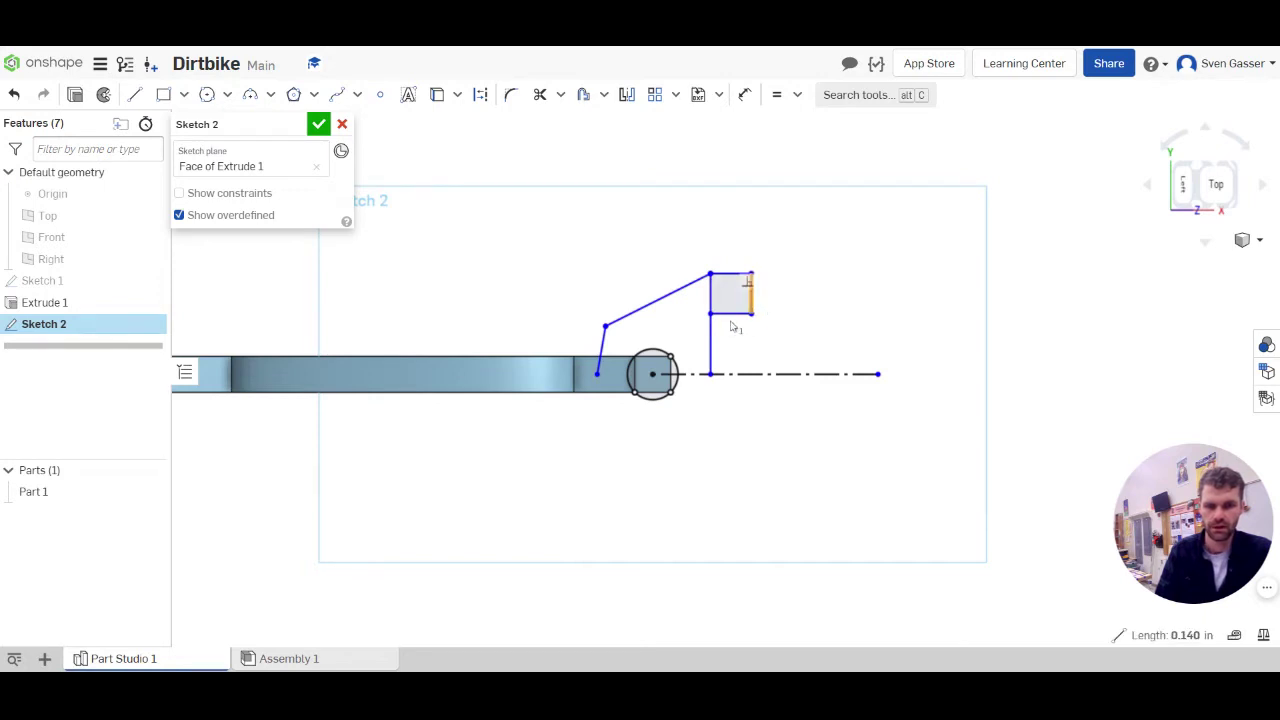
# Step: Set the tab's front edge to 0.125 in and constrain the outline's long front line to be vertical
pyautogui.press('d')
pyautogui.click(751, 295)
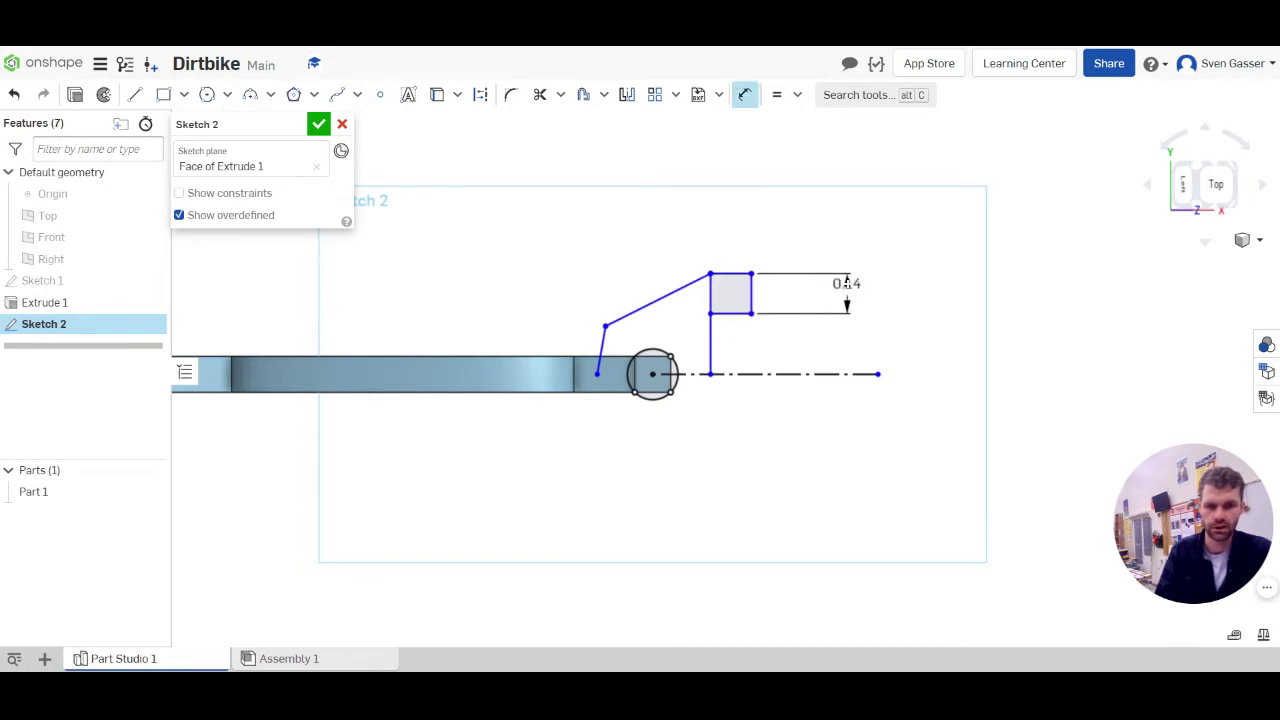
pyautogui.click(846, 288)
pyautogui.write('0.125')
pyautogui.press('Return')
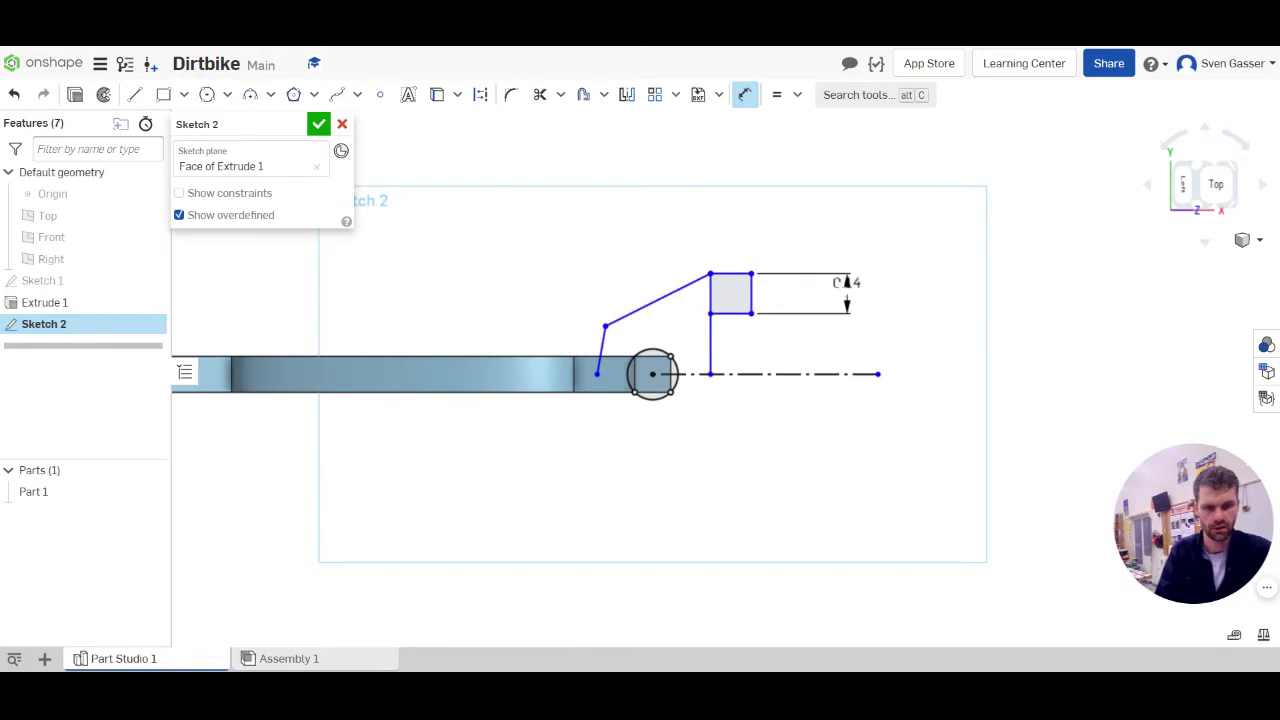
pyautogui.press('Escape')
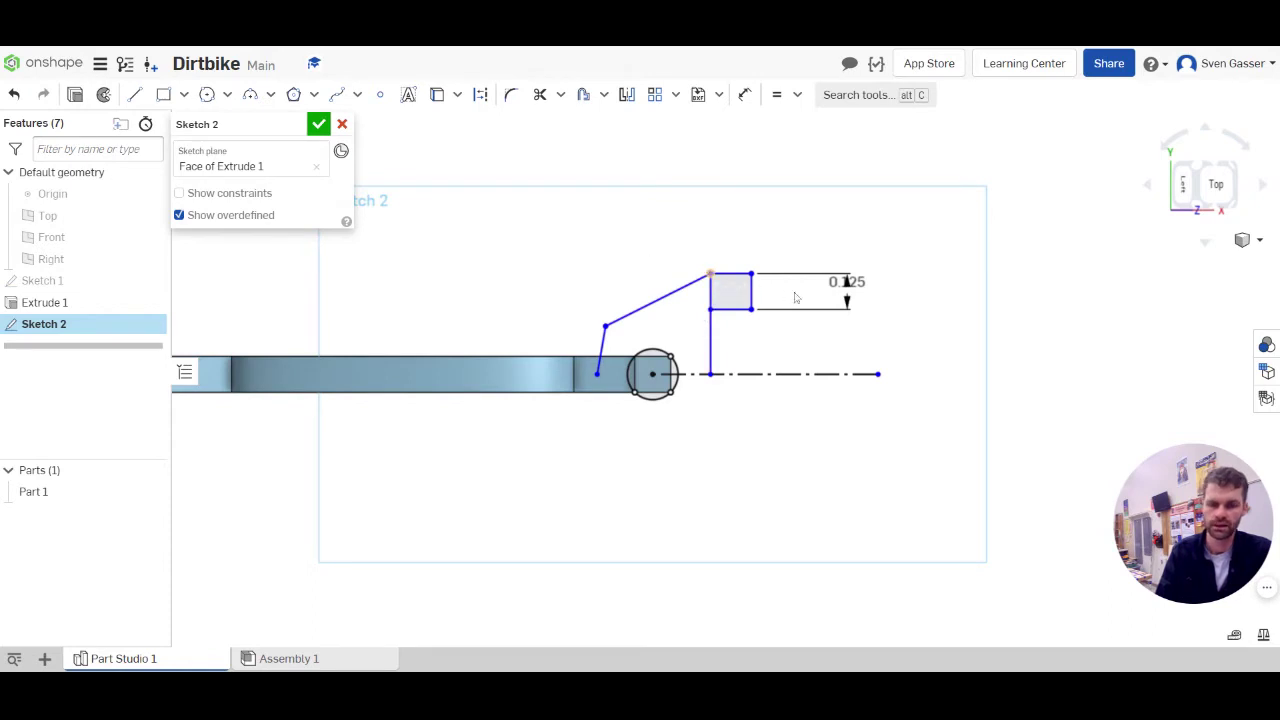
pyautogui.click(711, 350)
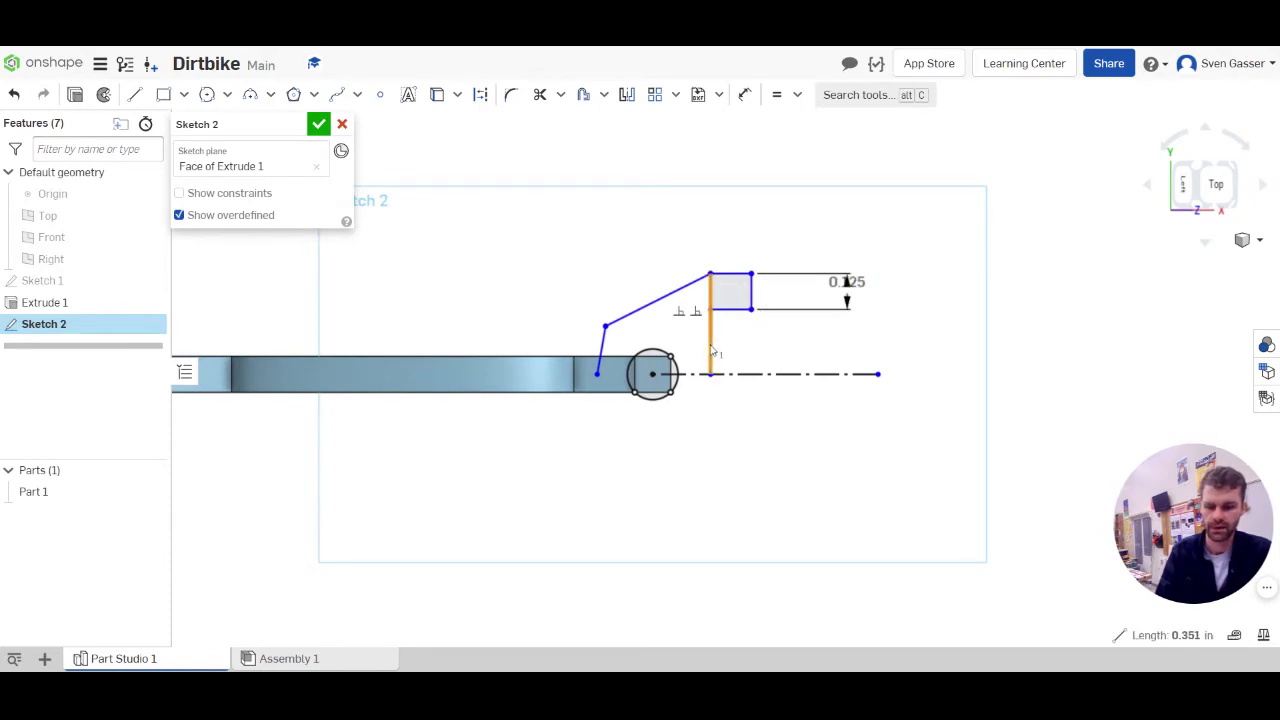
pyautogui.press('v')
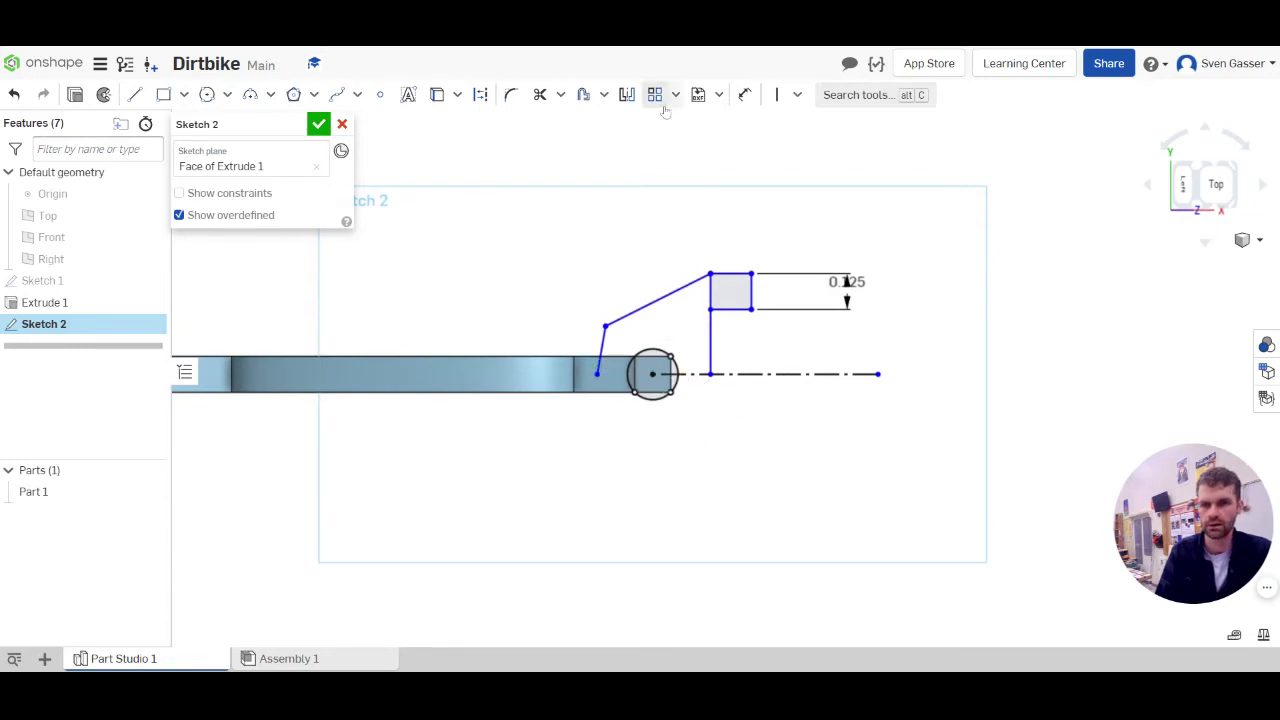
# Step: Mirror the half outline and its tab across the horizontal construction line
pyautogui.click(626, 94)
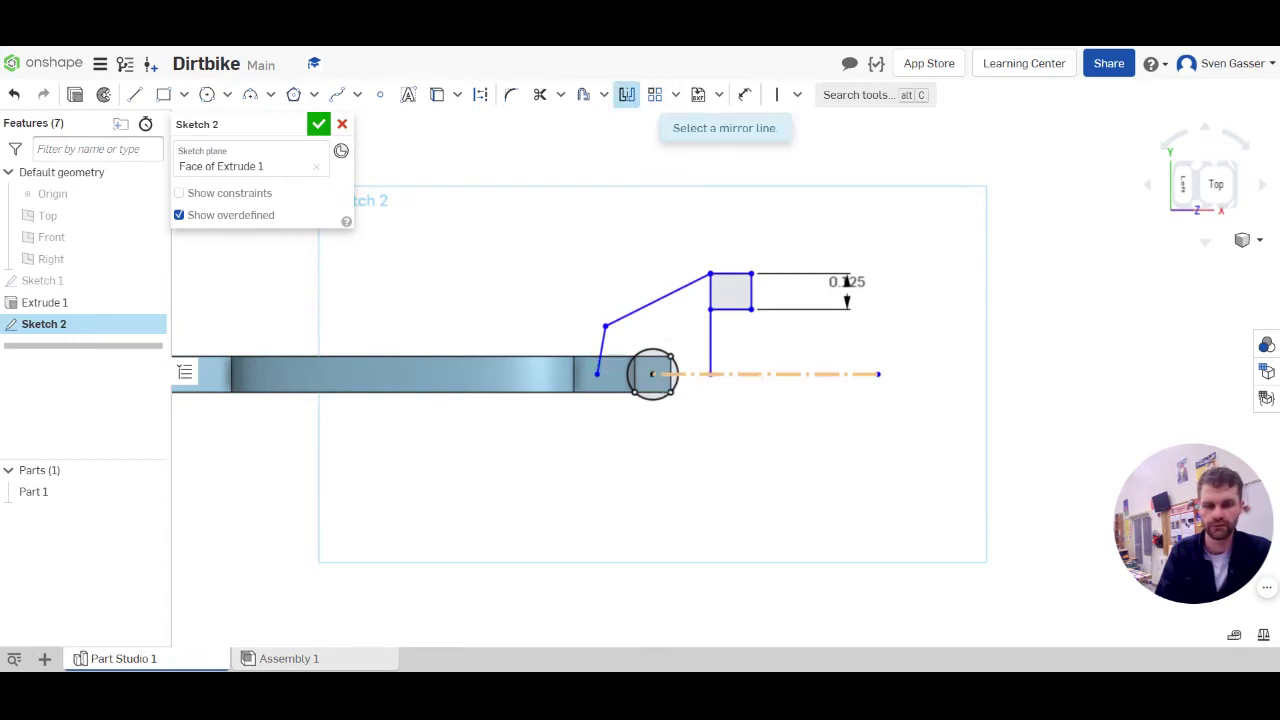
pyautogui.click(790, 374)
pyautogui.moveTo(786, 334); pyautogui.dragTo(601, 252)
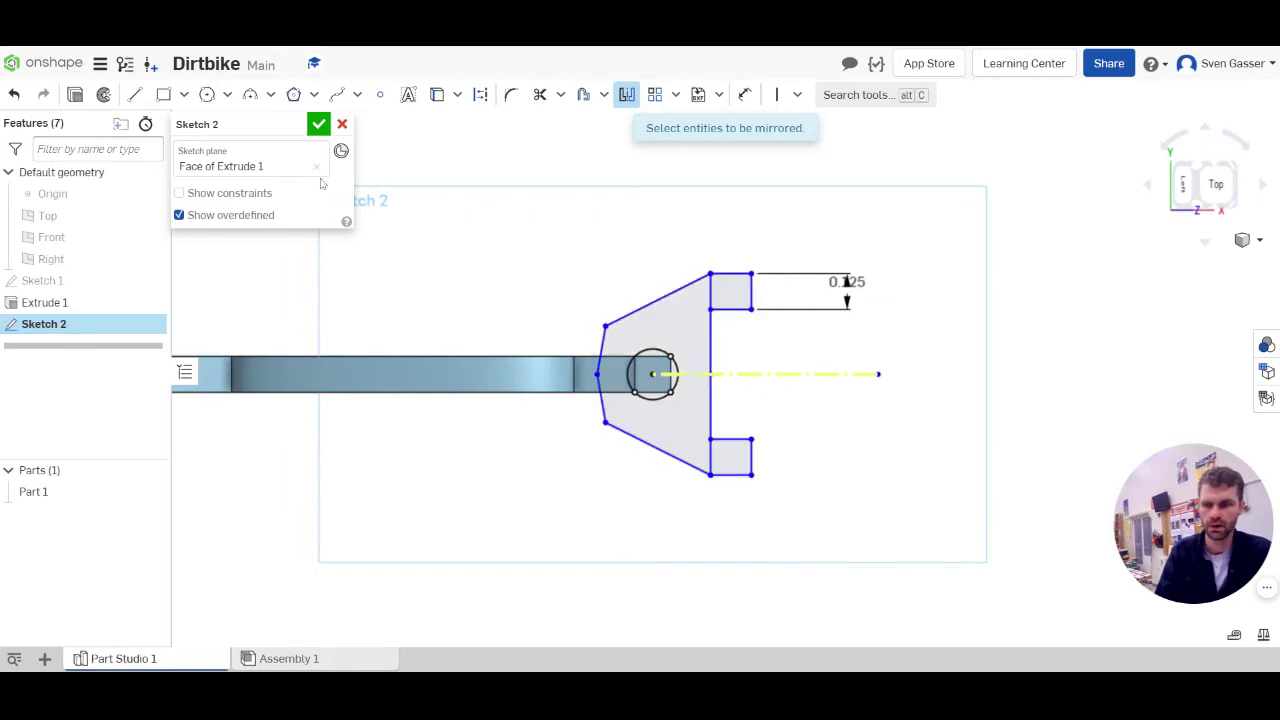
# Step: Extrude the clamp sketch upward as a new blind solid with a depth of 0.125 in, leaving the circle open
pyautogui.click(74, 96)
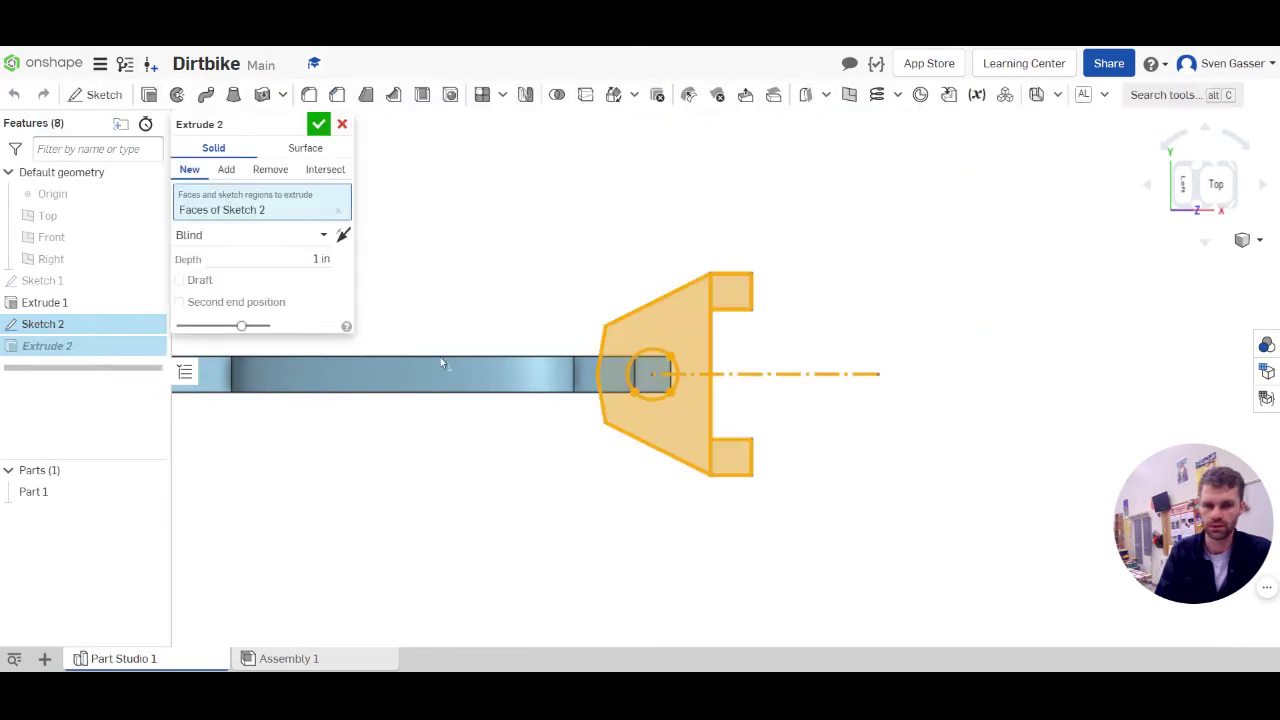
pyautogui.moveTo(627, 490); pyautogui.dragTo(617, 447, button='right')
pyautogui.click(290, 258)
pyautogui.press('BackSpace')
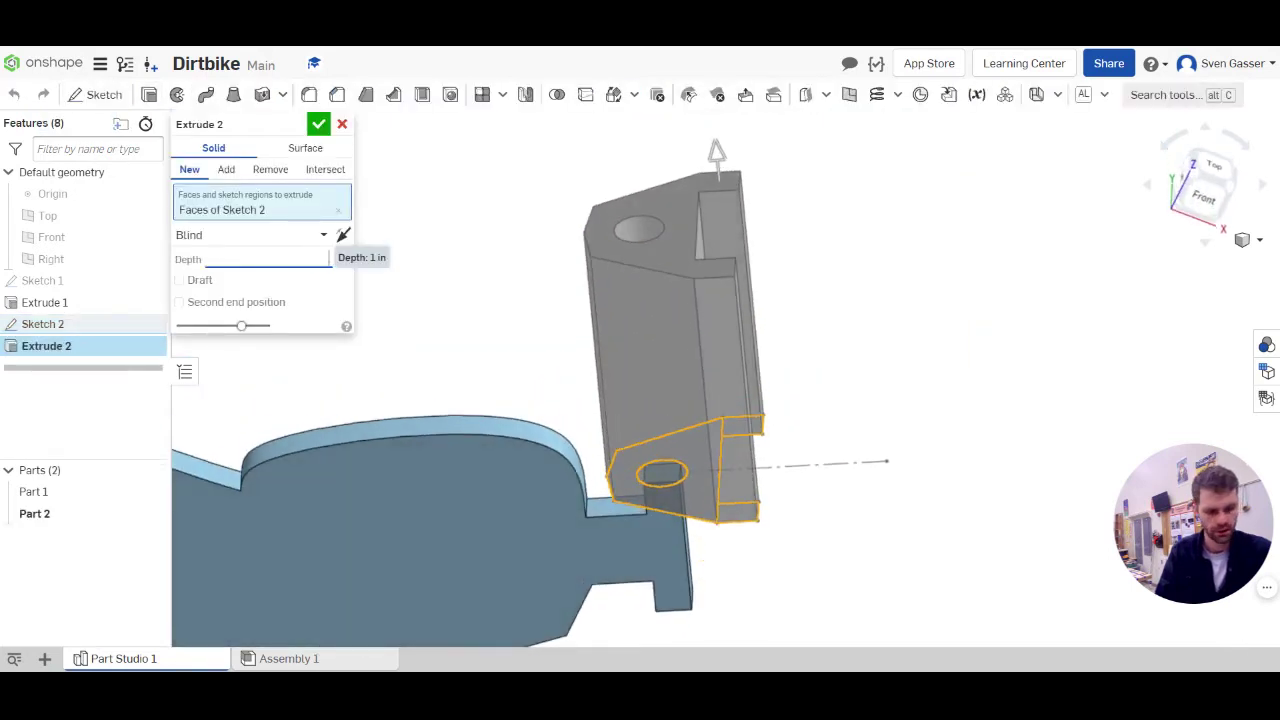
pyautogui.write('.125')
pyautogui.press('Return')
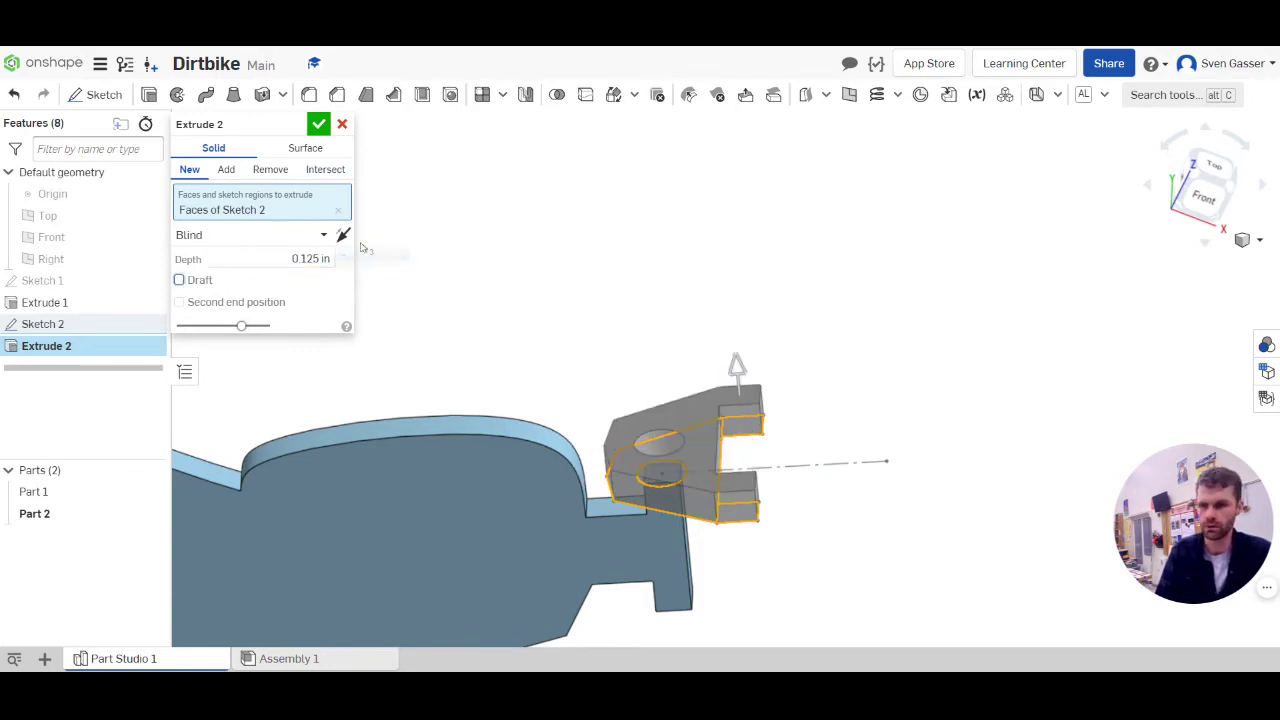
pyautogui.moveTo(403, 296); pyautogui.dragTo(603, 466, button='right')
pyautogui.click(318, 124)
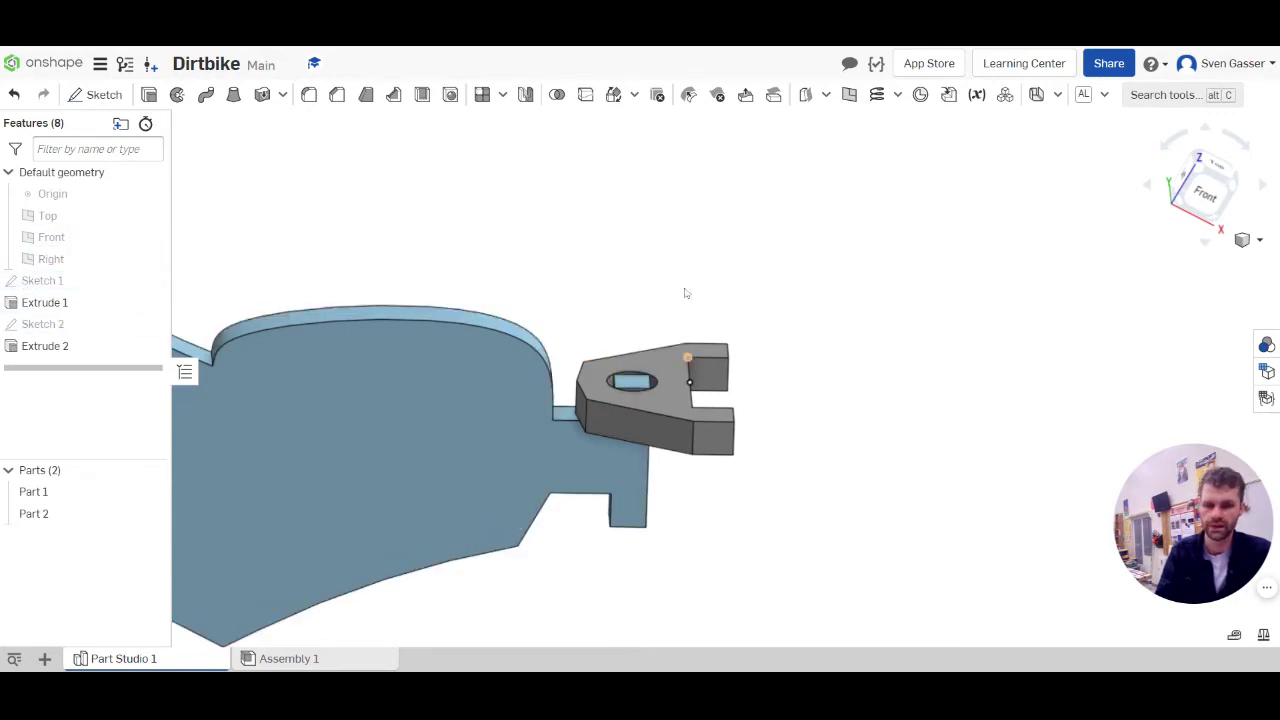
# Step: Start a sketch on the steering head's lower end face and project the upper clamp's outline and circular hole into it
pyautogui.moveTo(686, 292)
pyautogui.mouseDown(button='right')
pyautogui.moveTo(716, 352)
pyautogui.moveTo(690, 447)
pyautogui.moveTo(689, 409)
pyautogui.moveTo(708, 440)
pyautogui.mouseUp(button='right')
pyautogui.click(100, 94)
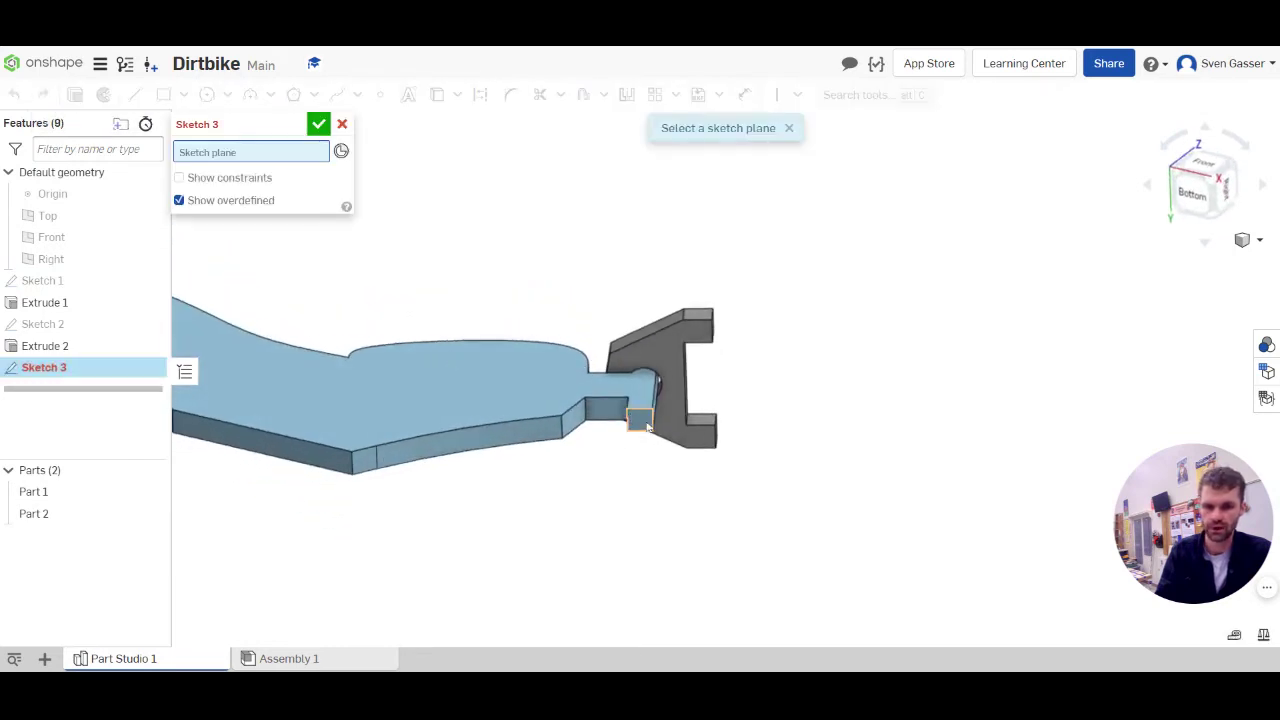
pyautogui.click(645, 428)
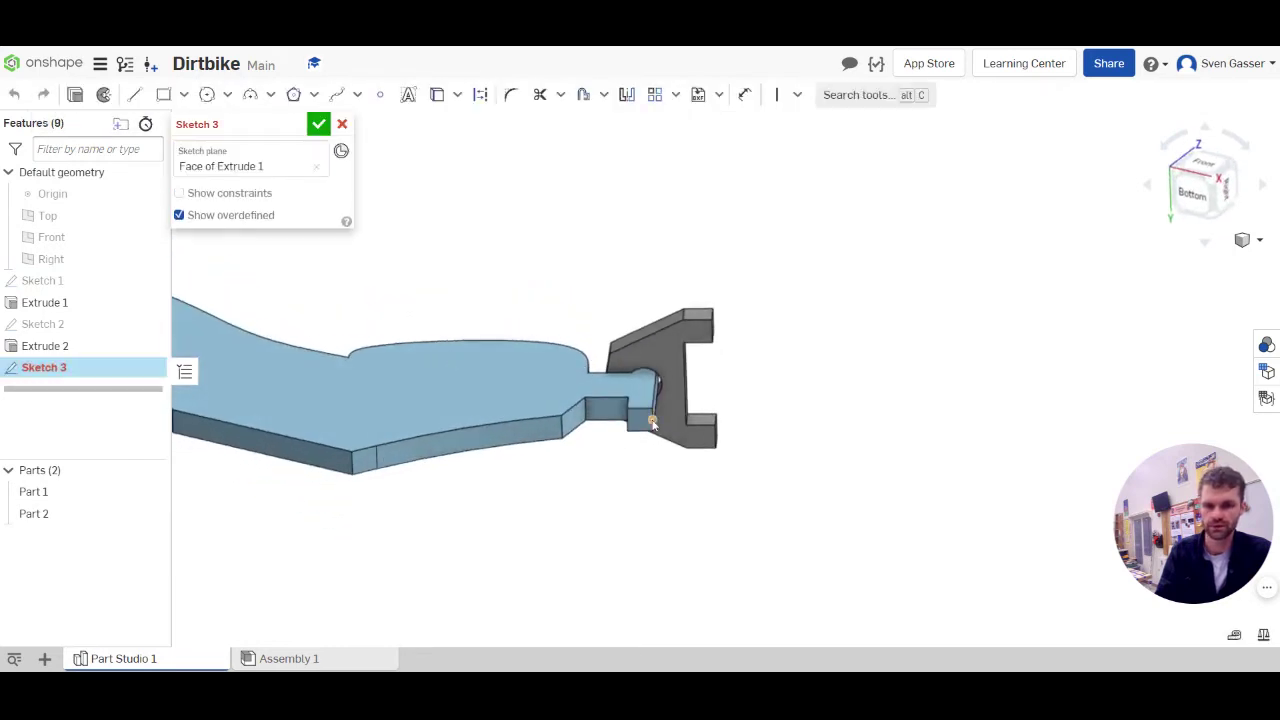
pyautogui.click(437, 94)
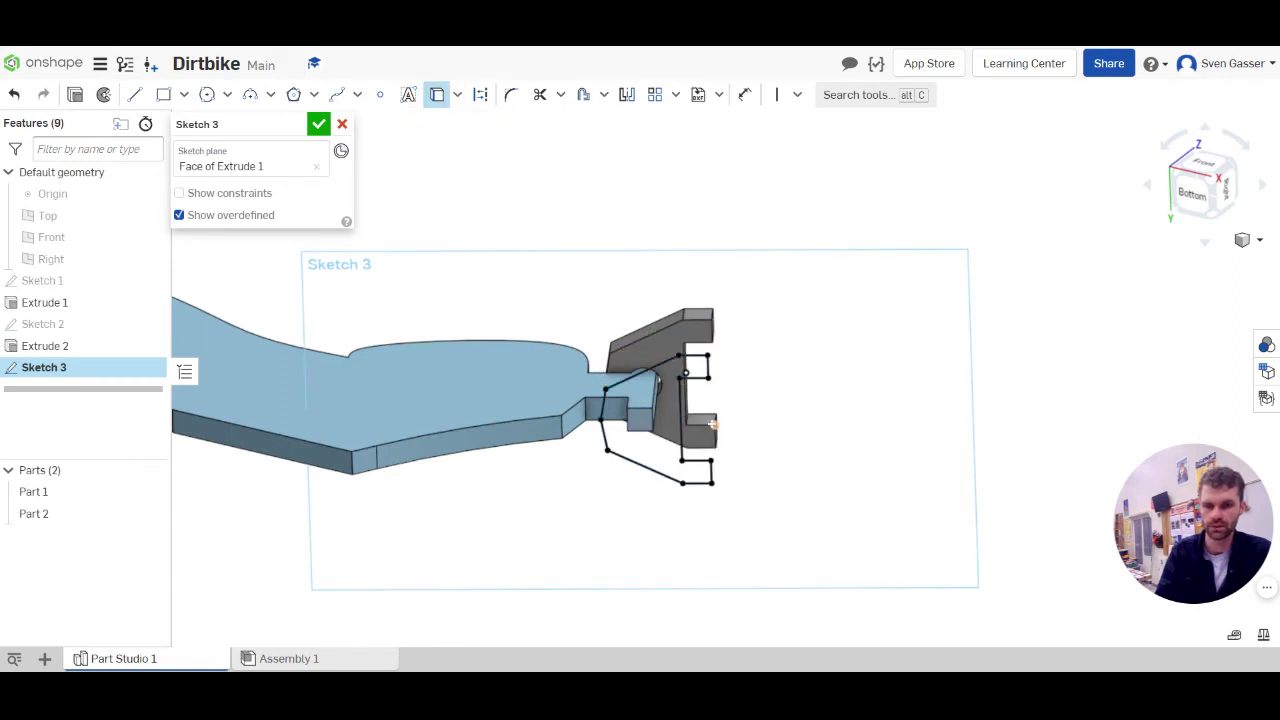
pyautogui.click(643, 423)
pyautogui.scroll(5, 645, 420)
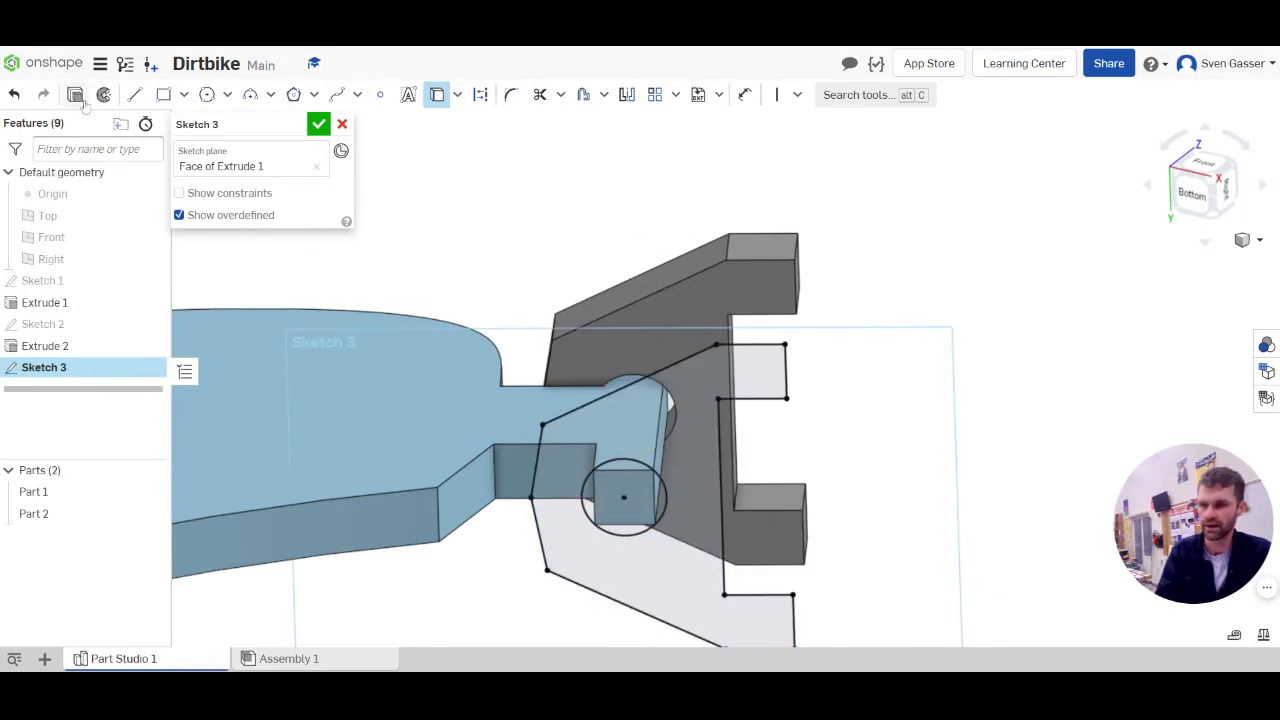
# Step: Extrude the projected clamp profile 0.125 in as a new solid, with the direction reversed toward the upper clamp
pyautogui.hotkey('shift', 'e')
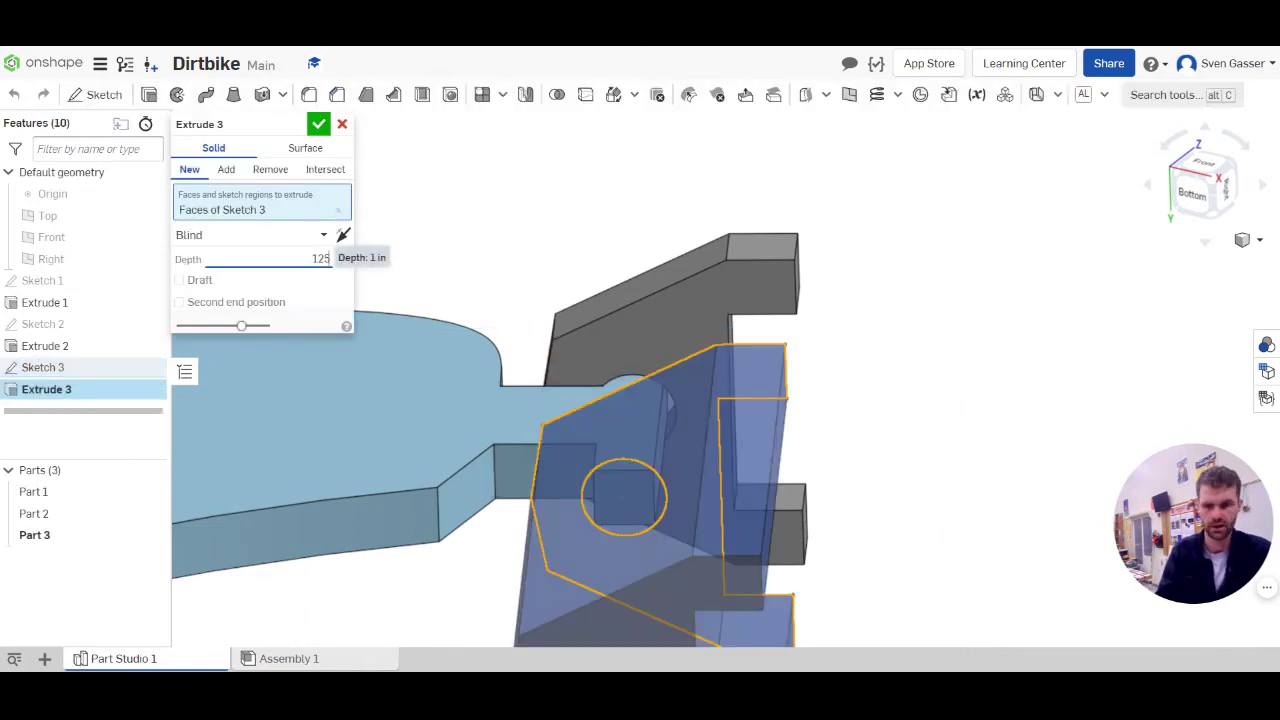
pyautogui.write('.125')
pyautogui.press('Return')
pyautogui.moveTo(500, 449); pyautogui.dragTo(530, 420, button='right')
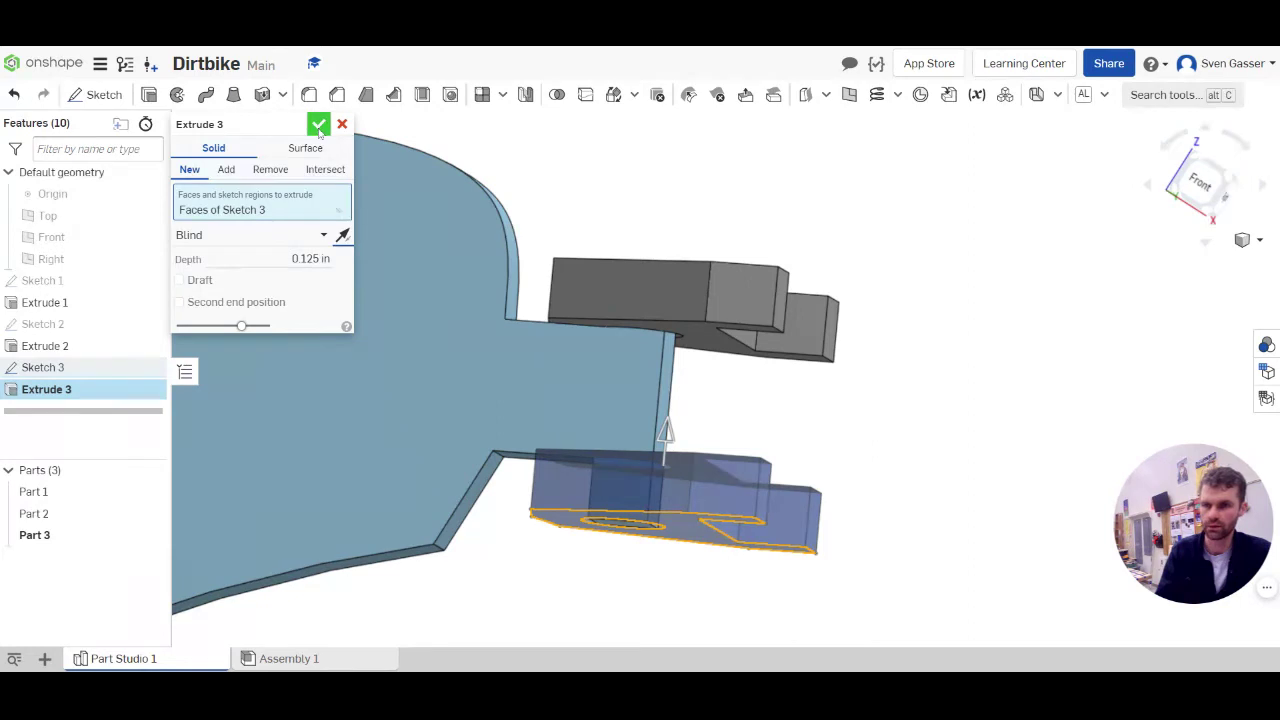
pyautogui.click(318, 126)
# Step: Start a new sketch on the front face of the upper clamp, between its two tabs
pyautogui.moveTo(731, 377); pyautogui.dragTo(792, 440, button='right')
pyautogui.scroll(-5, 866, 327)
pyautogui.moveTo(858, 325); pyautogui.dragTo(878, 293, button='right')
pyautogui.scroll(-2, 1065, 295)
pyautogui.scroll(3, 1062, 370)
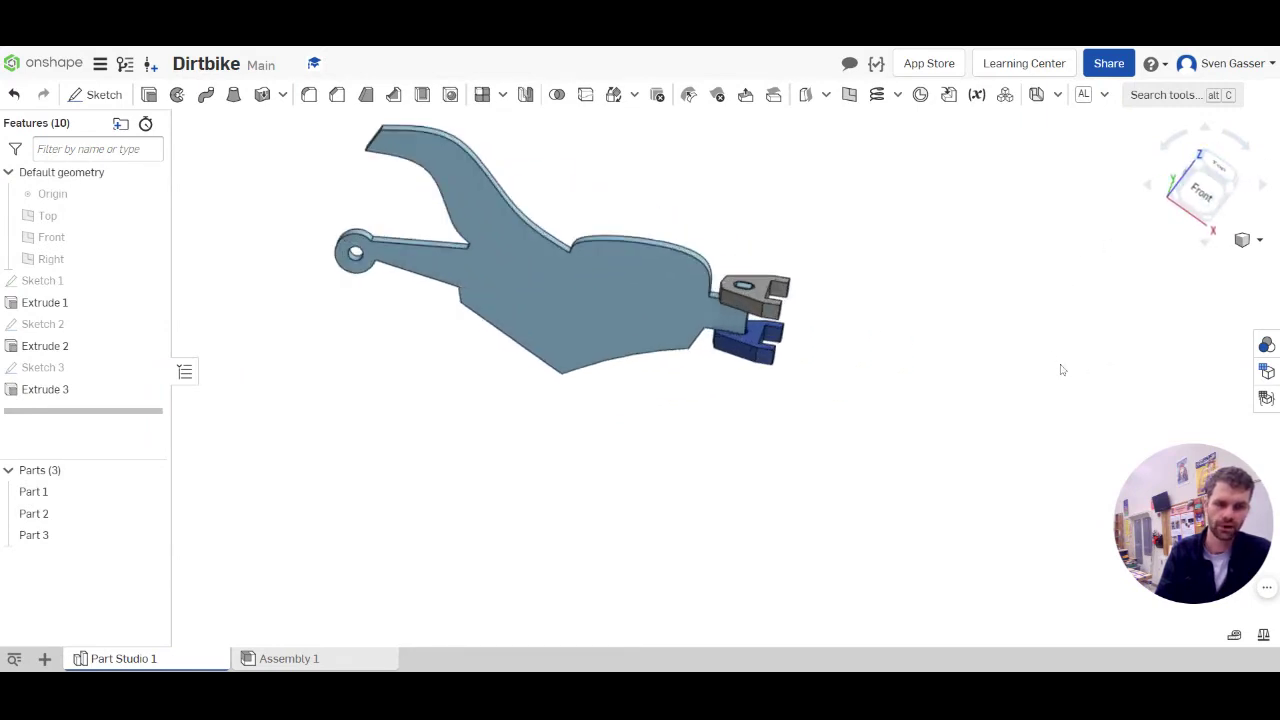
pyautogui.scroll(3, 929, 380)
pyautogui.moveTo(929, 380); pyautogui.dragTo(838, 367, button='right')
pyautogui.moveTo(675, 241)
pyautogui.mouseDown(button='right')
pyautogui.moveTo(689, 237)
pyautogui.moveTo(676, 234)
pyautogui.mouseUp(button='right')
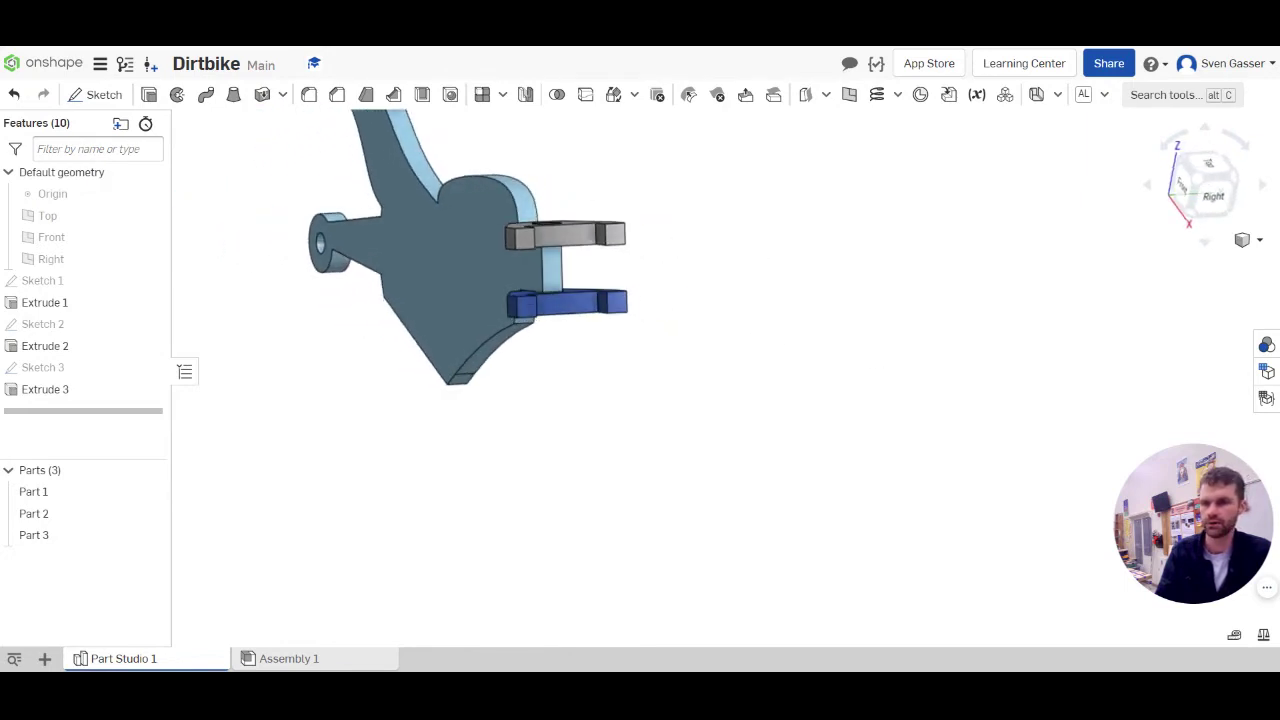
pyautogui.click(98, 94)
pyautogui.click(567, 243)
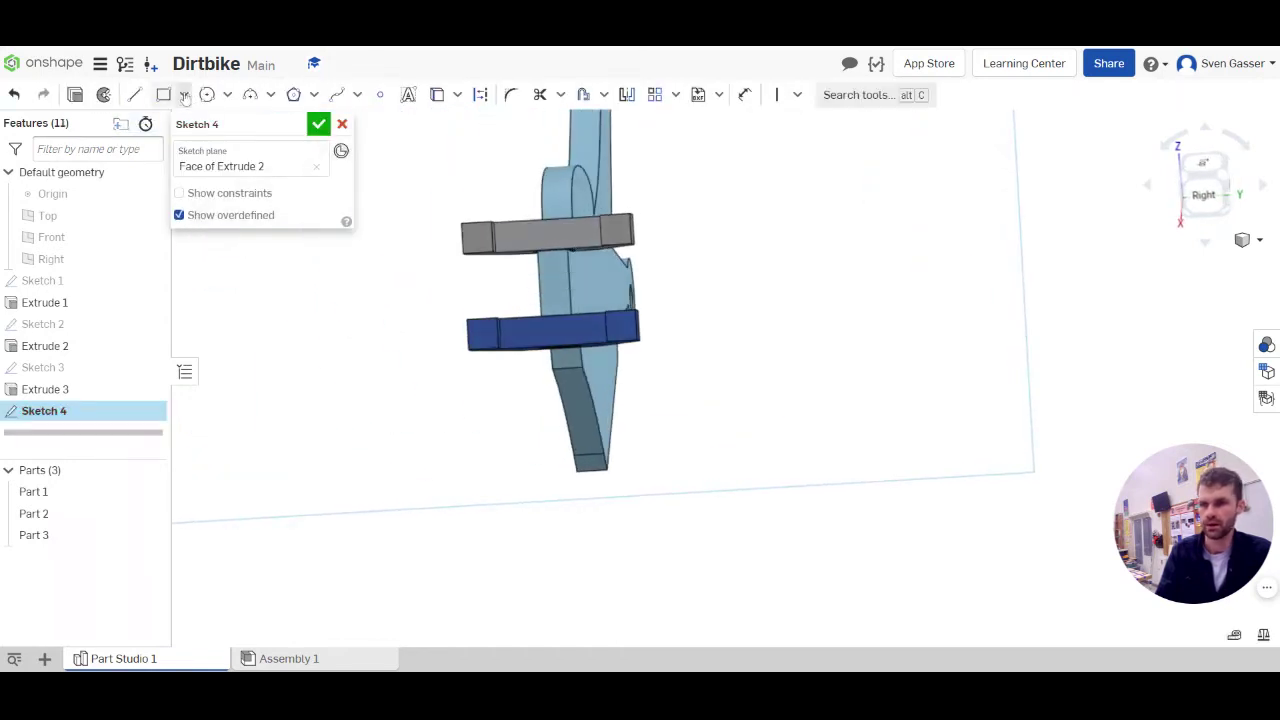
# Step: Project the four front end faces of the upper and lower clamps' tabs into the sketch
pyautogui.click(438, 100)
pyautogui.scroll(2, 470, 210)
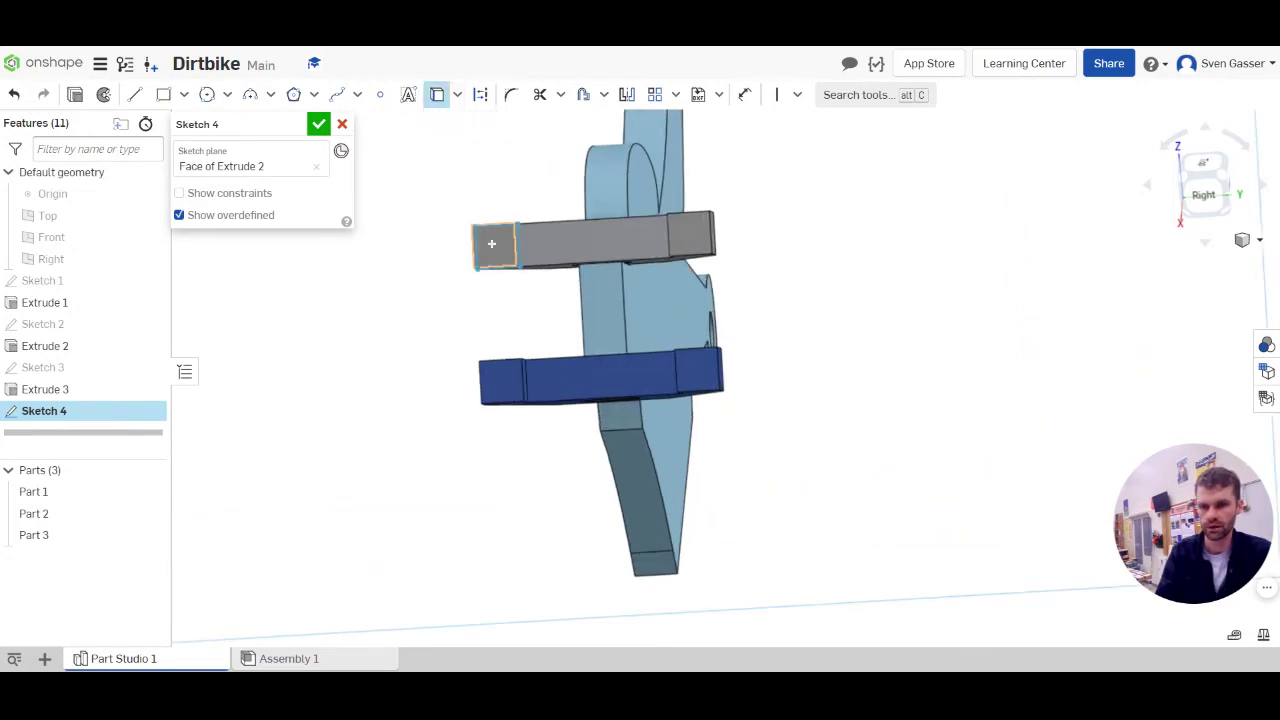
pyautogui.click(686, 237)
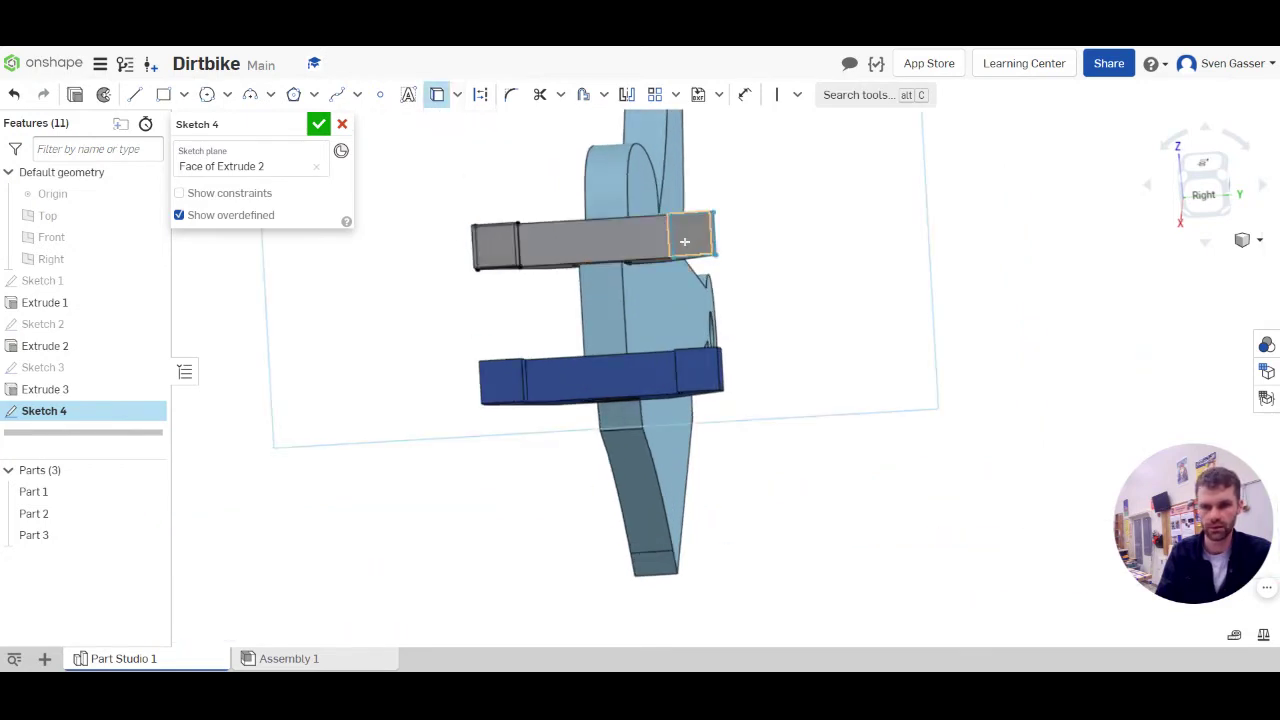
pyautogui.click(691, 366)
pyautogui.click(499, 383)
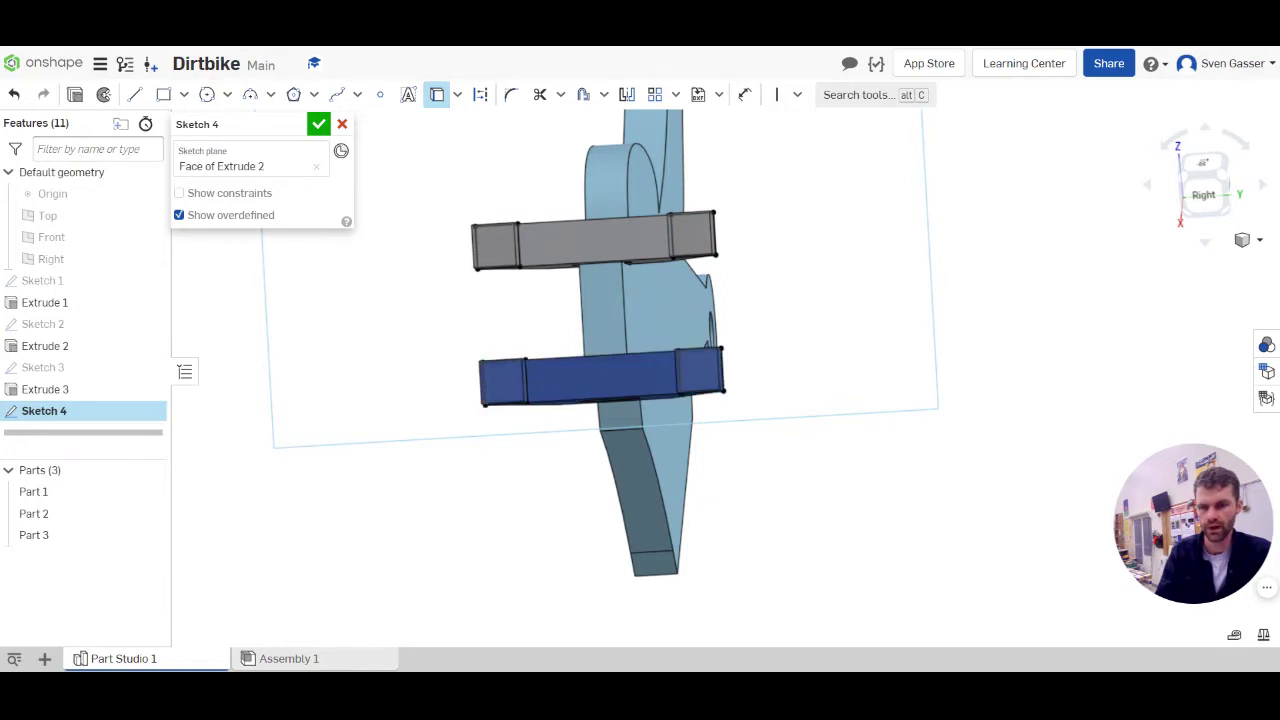
# Step: View the clamp's front face straight on and hide all three parts so only the sketch is shown
pyautogui.moveTo(499, 383); pyautogui.dragTo(540, 370, button='right')
pyautogui.rightClick(527, 249)
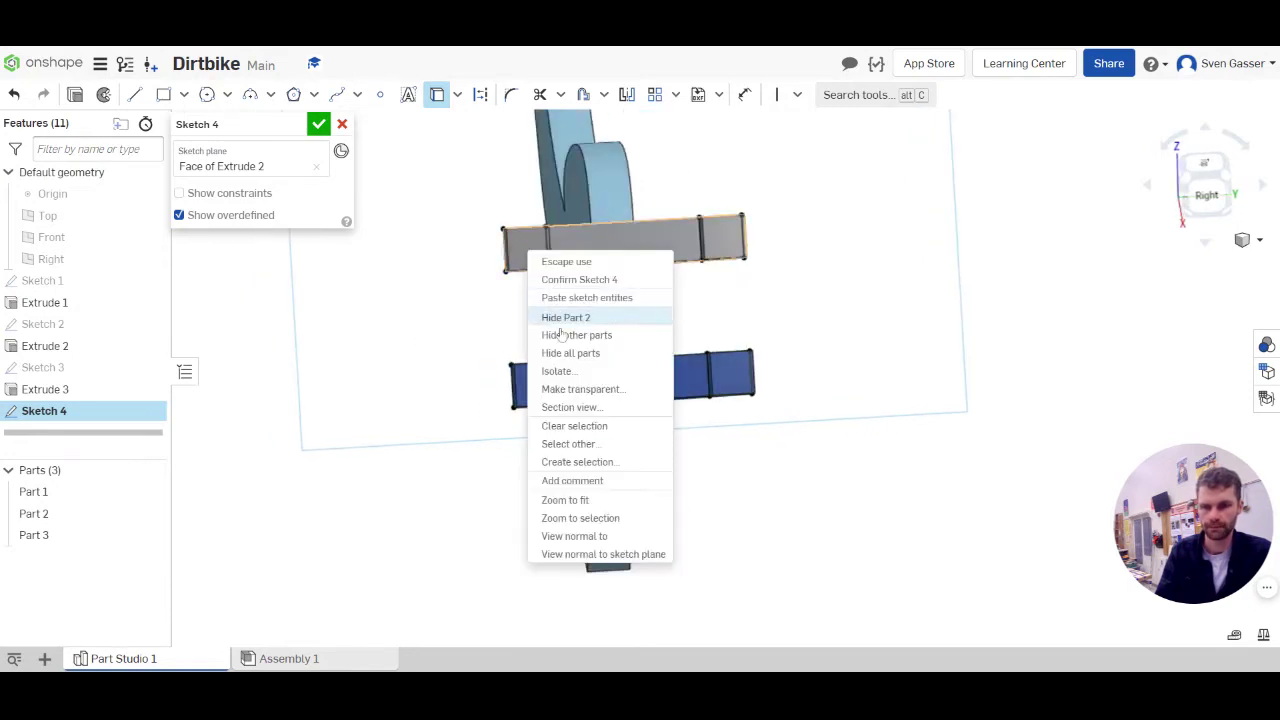
pyautogui.click(578, 536)
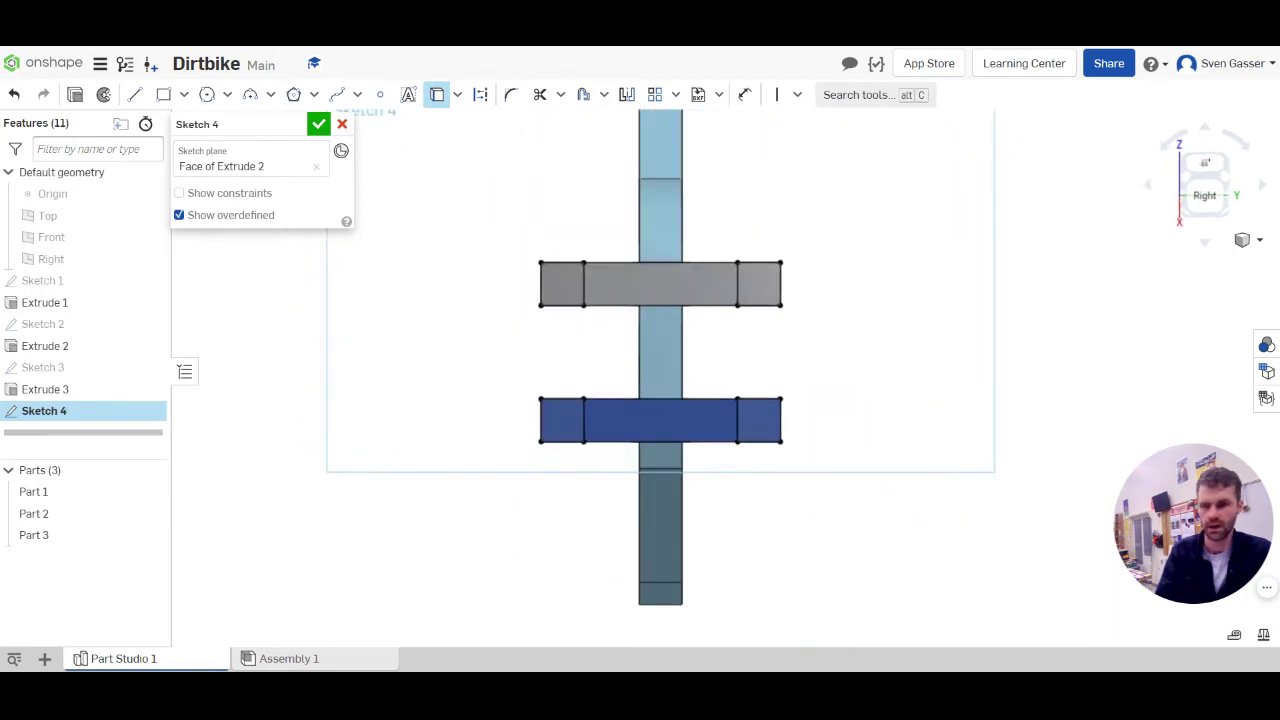
pyautogui.click(150, 469)
# Step: Sketch a vertical construction centreline about 4.6 in long through the midpoint of the upper clamp's top edge, extending above and below the clamps
pyautogui.scroll(-3, 476, 277)
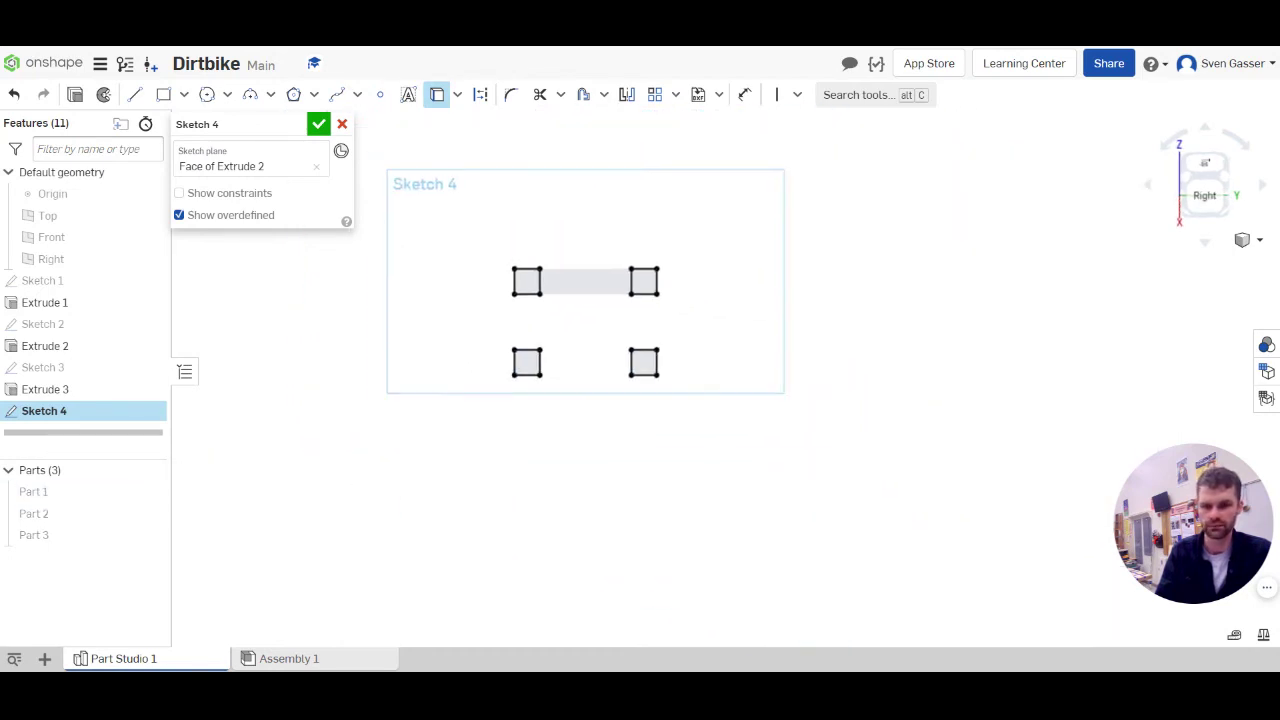
pyautogui.scroll(-4, 566, 424)
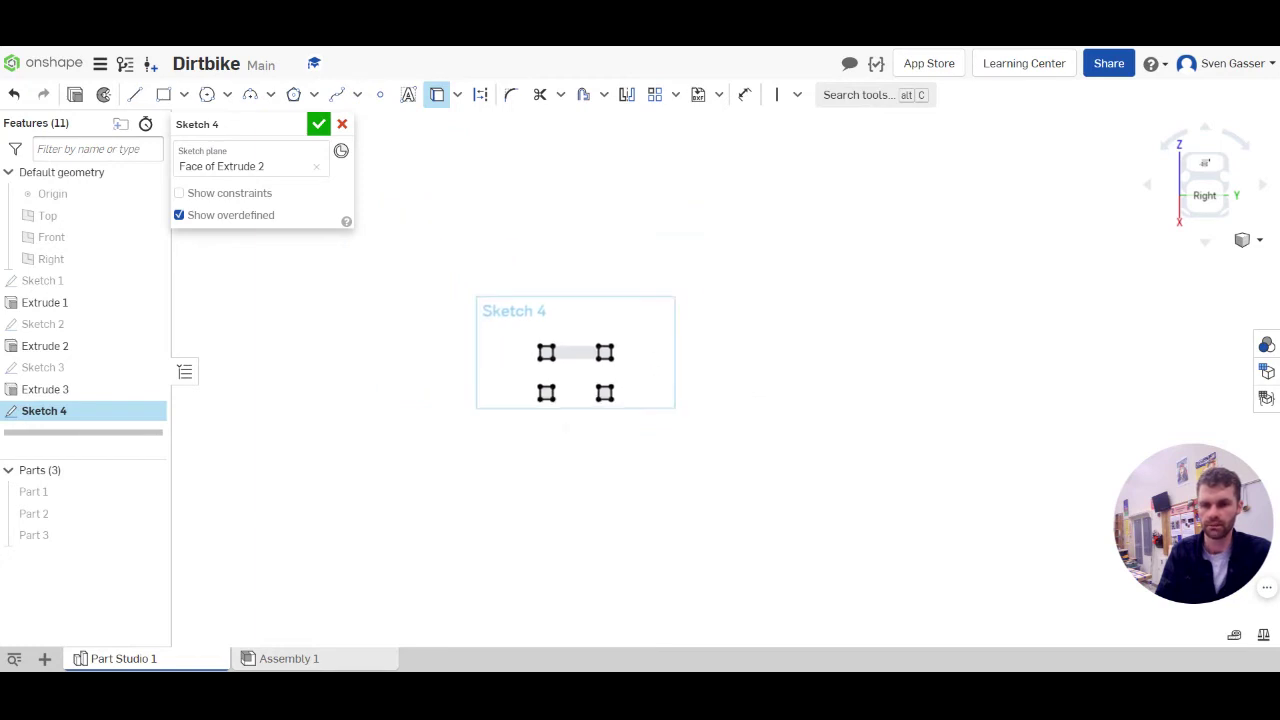
pyautogui.scroll(-2, 557, 260)
pyautogui.scroll(2, 563, 363)
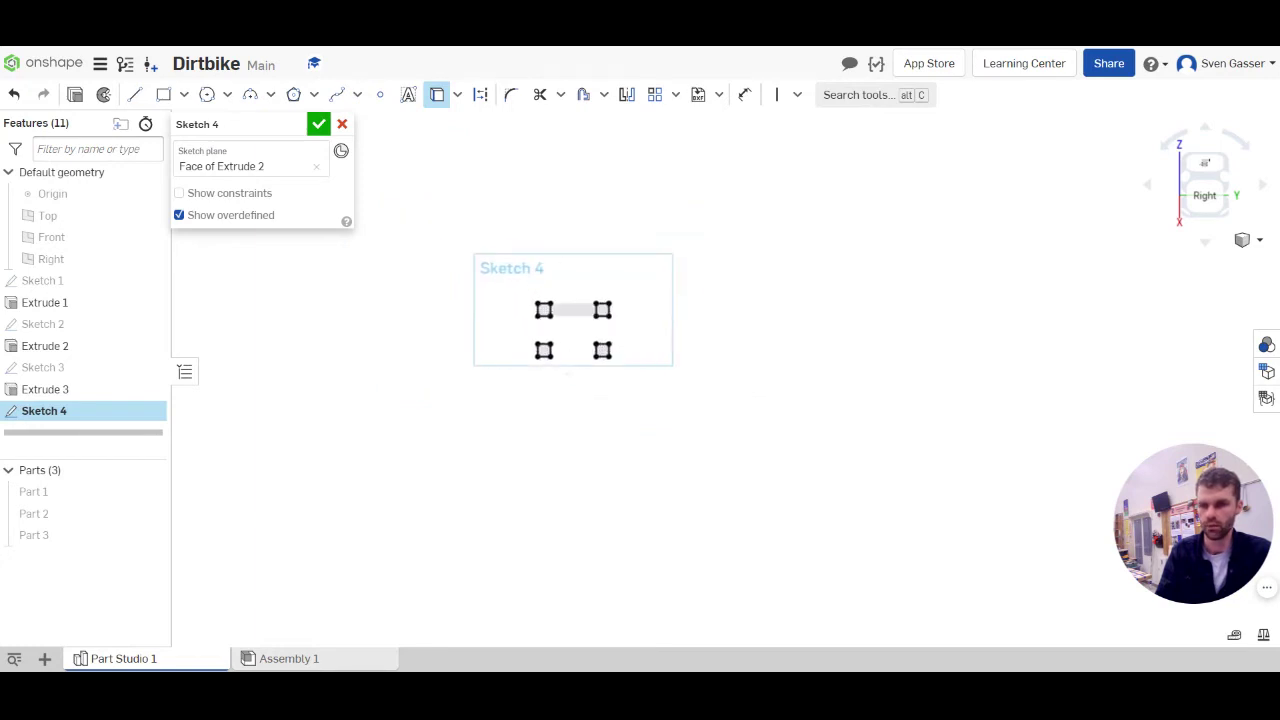
pyautogui.click(137, 103)
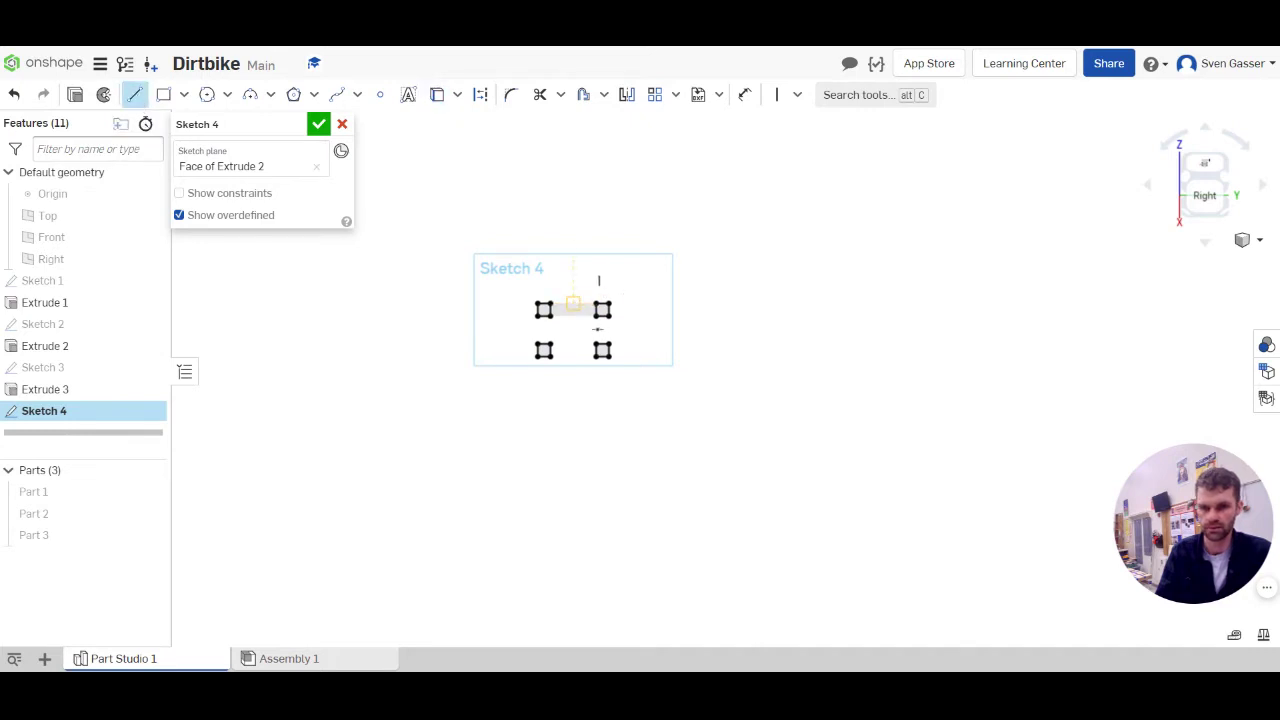
pyautogui.click(573, 150)
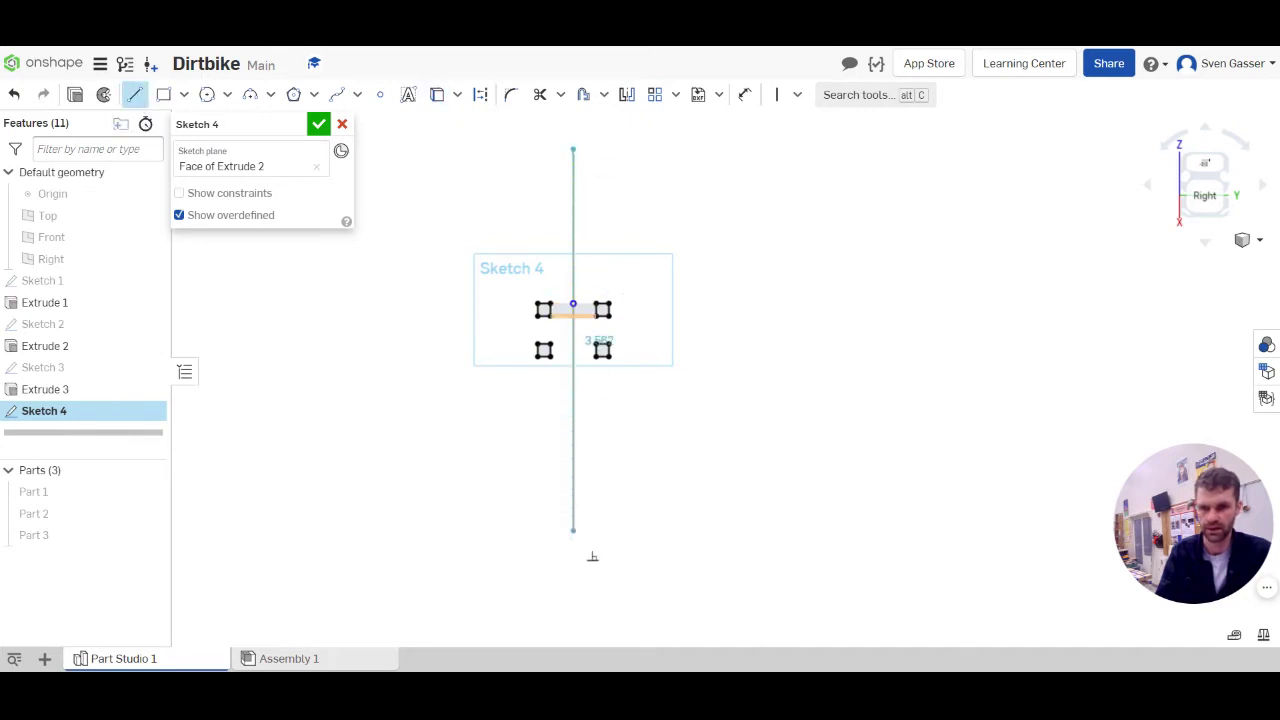
pyautogui.click(573, 617)
pyautogui.press('Escape')
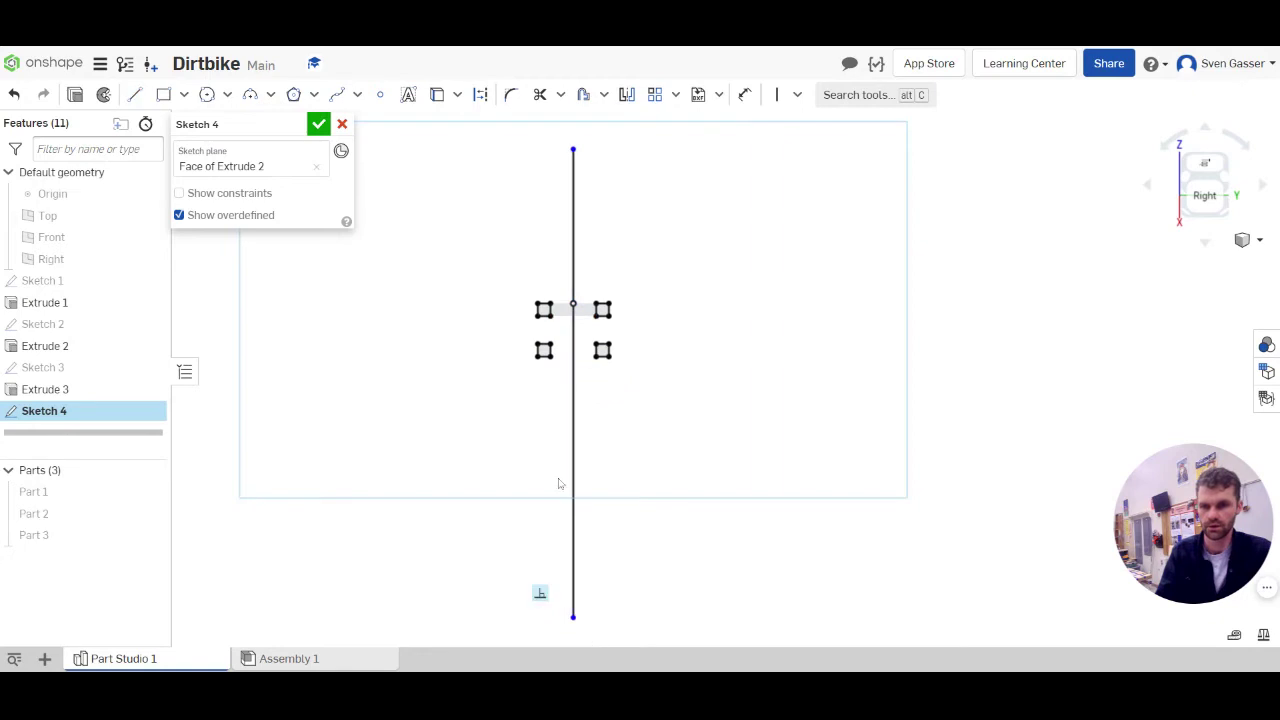
pyautogui.click(573, 260)
pyautogui.press('q')
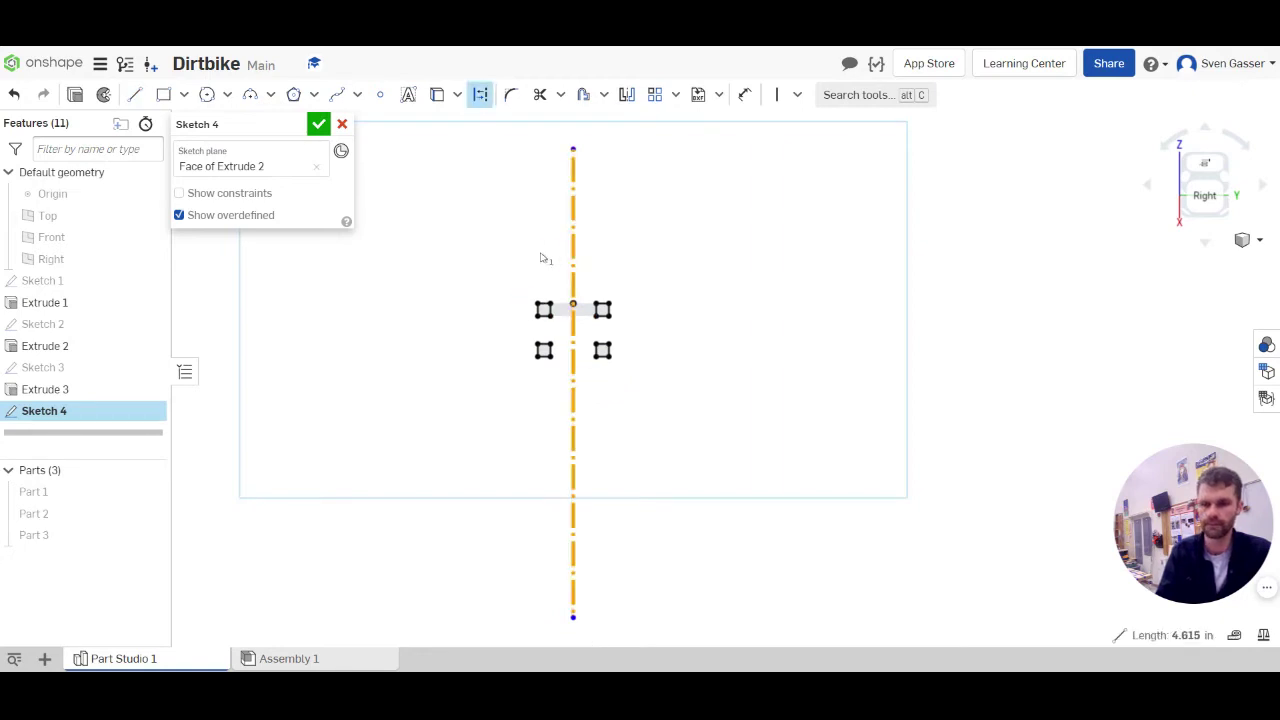
pyautogui.press('Escape')
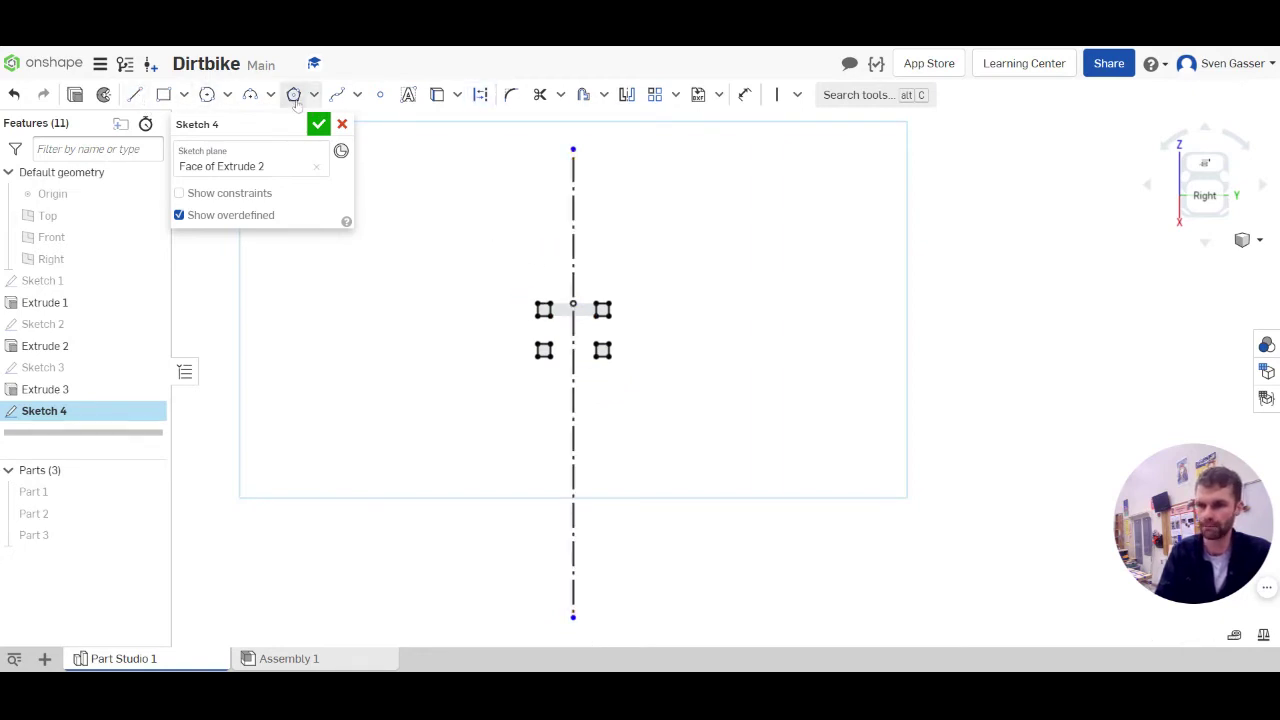
# Step: Sketch a four-point wavy spline outward from the centreline above the clamps, ending in a downward vertical line about 0.21 in long
pyautogui.click(337, 94)
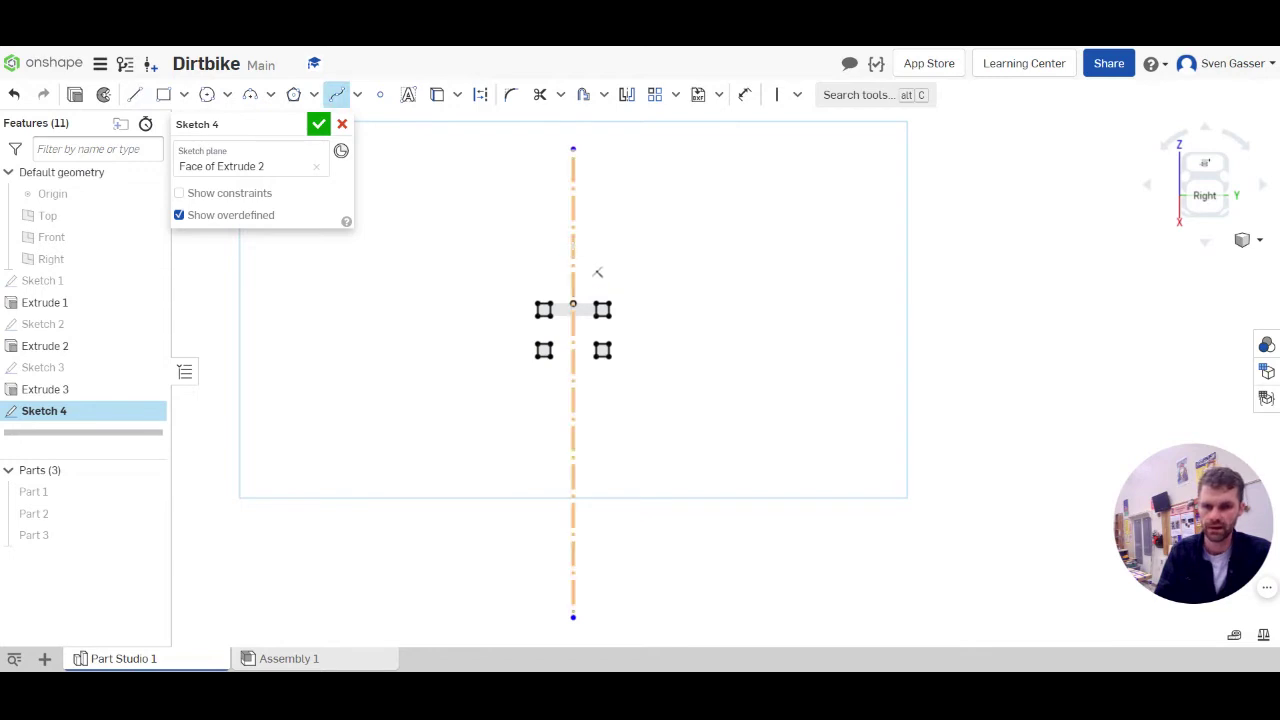
pyautogui.click(573, 216)
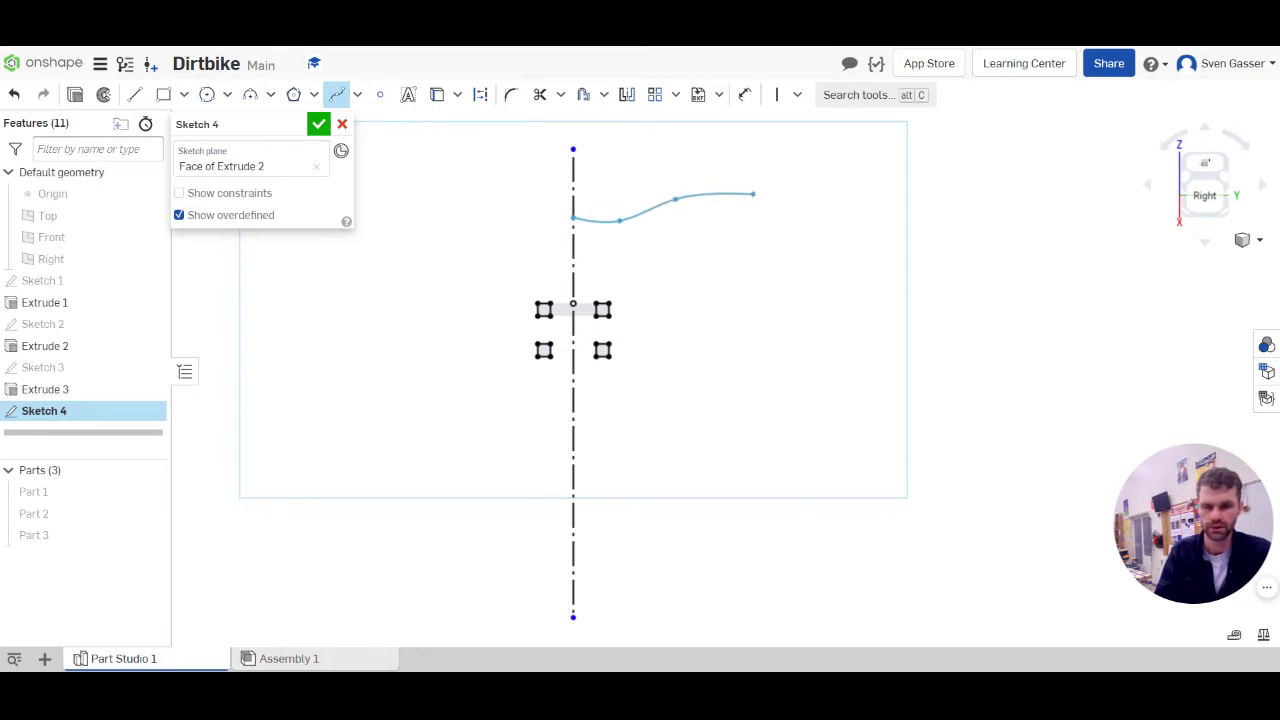
pyautogui.doubleClick(753, 194)
pyautogui.press('l')
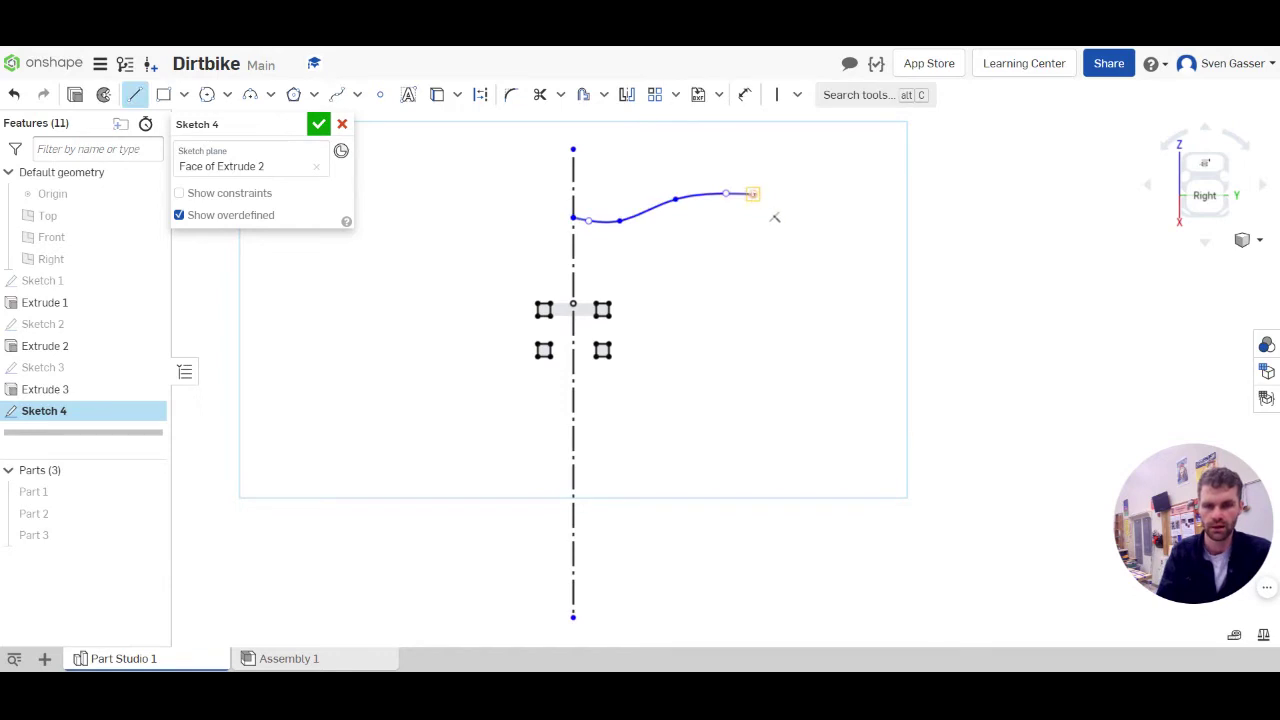
pyautogui.click(753, 194)
pyautogui.click(753, 215)
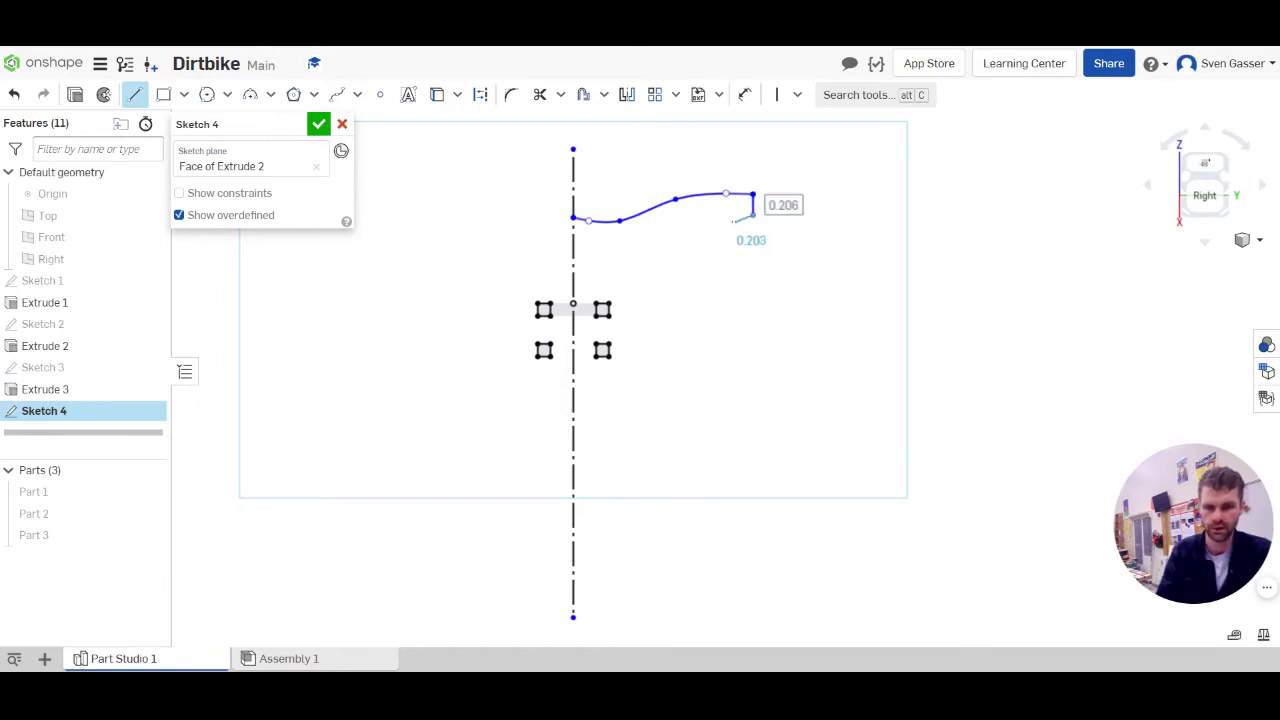
pyautogui.press('Escape')
pyautogui.click(754, 207)
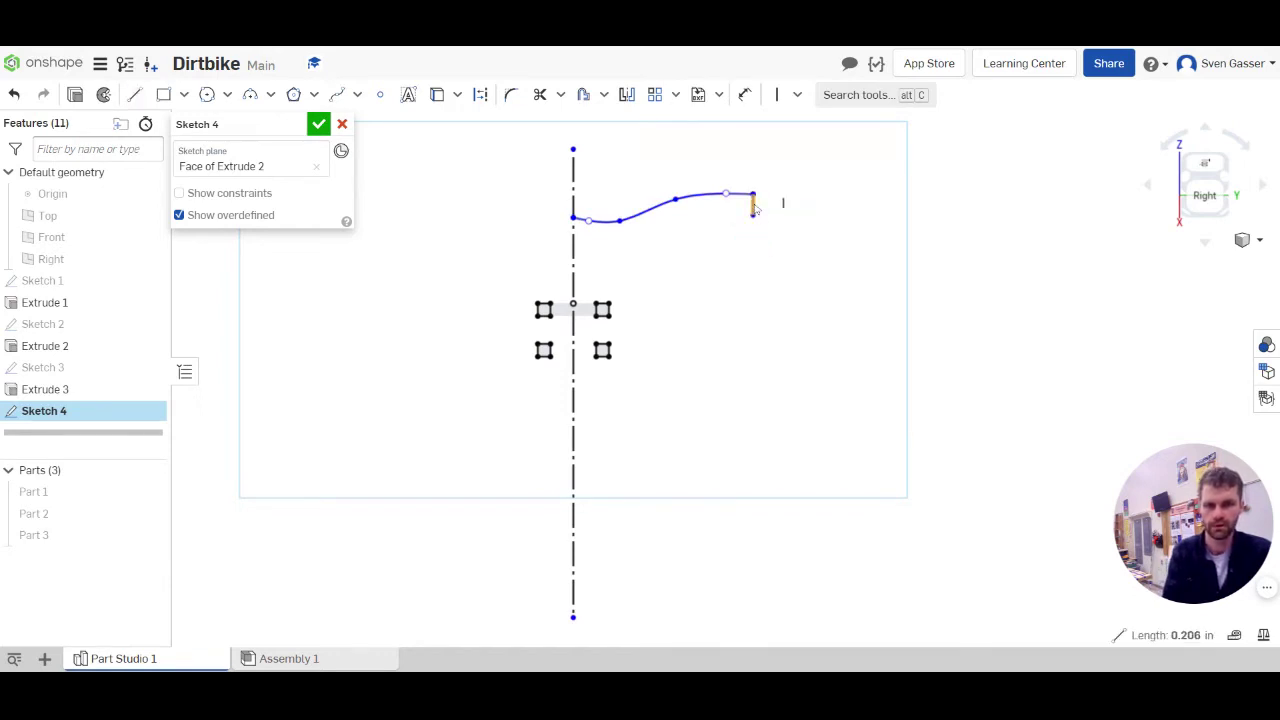
# Step: Sketch a second spline from the short line's lower end, curving inward and down past the outer side of the projected squares
pyautogui.click(337, 94)
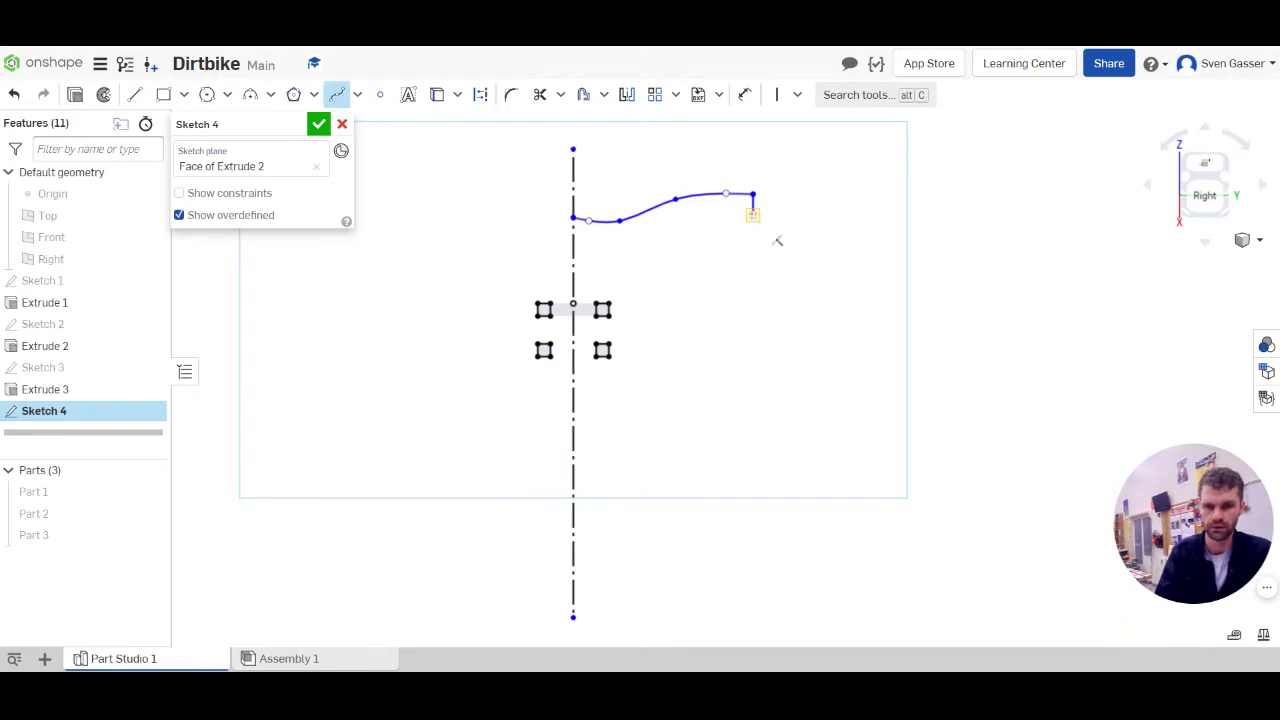
pyautogui.click(753, 215)
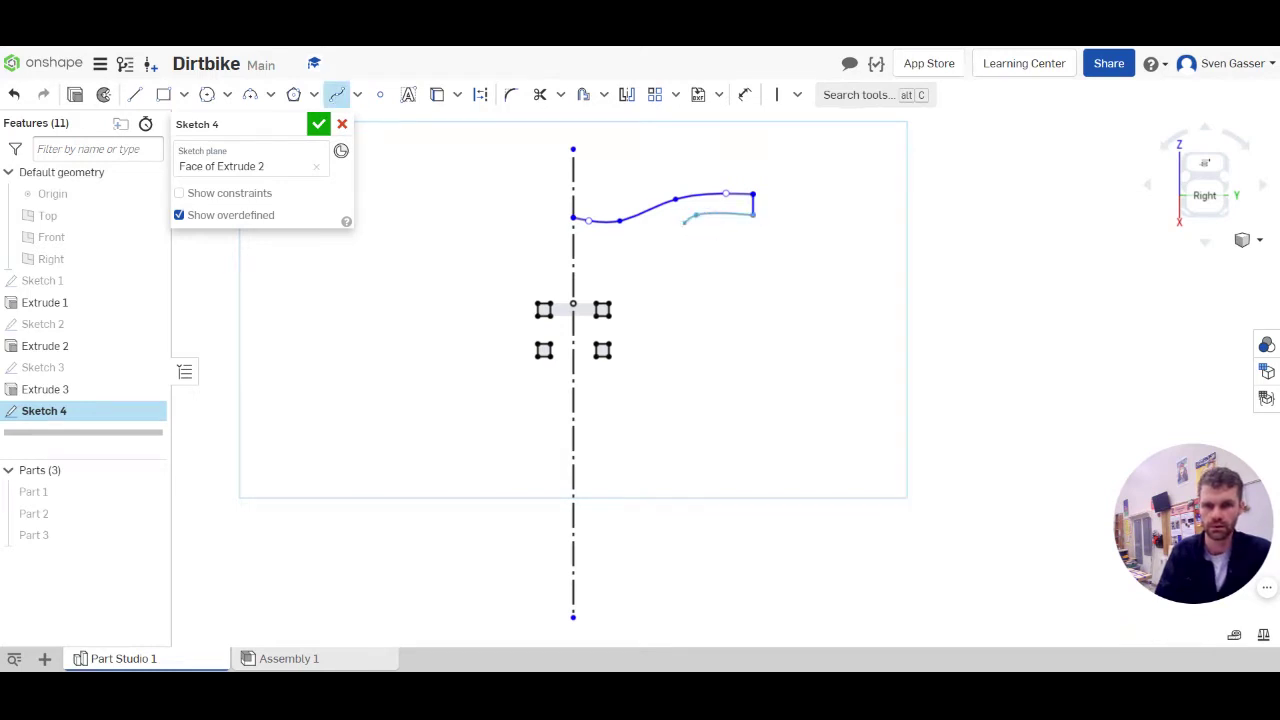
pyautogui.click(642, 238)
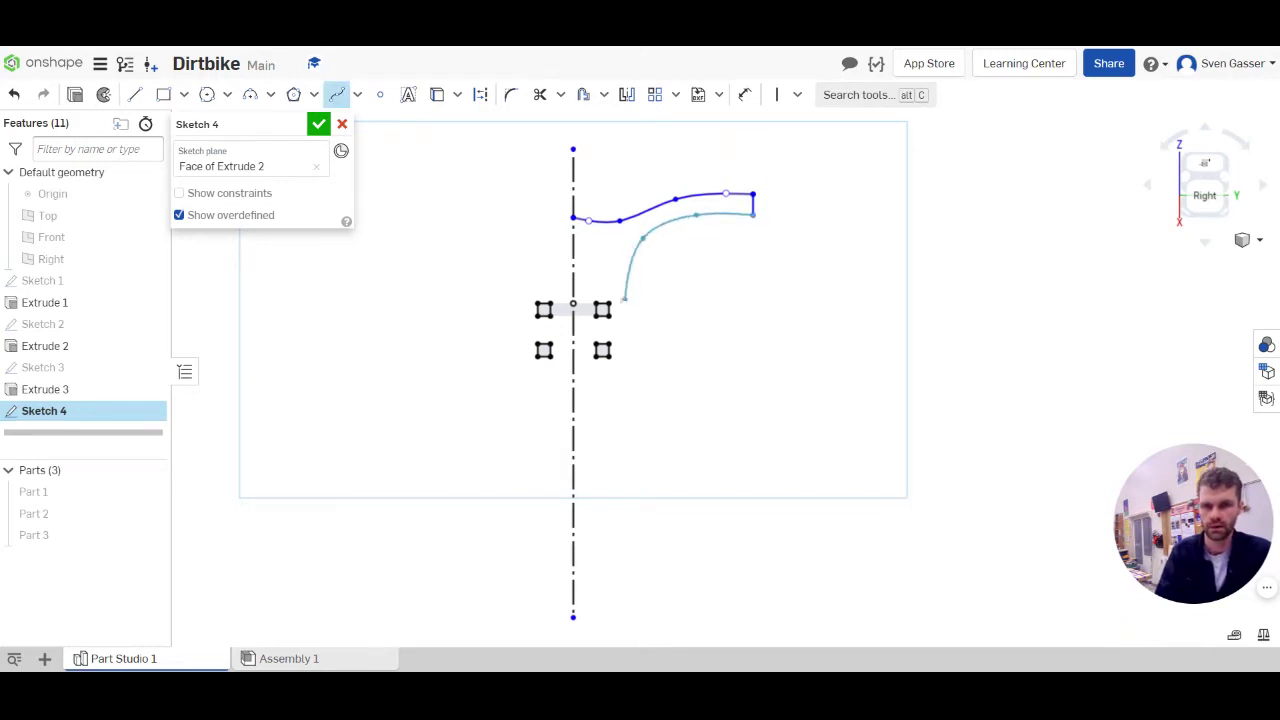
pyautogui.click(640, 318)
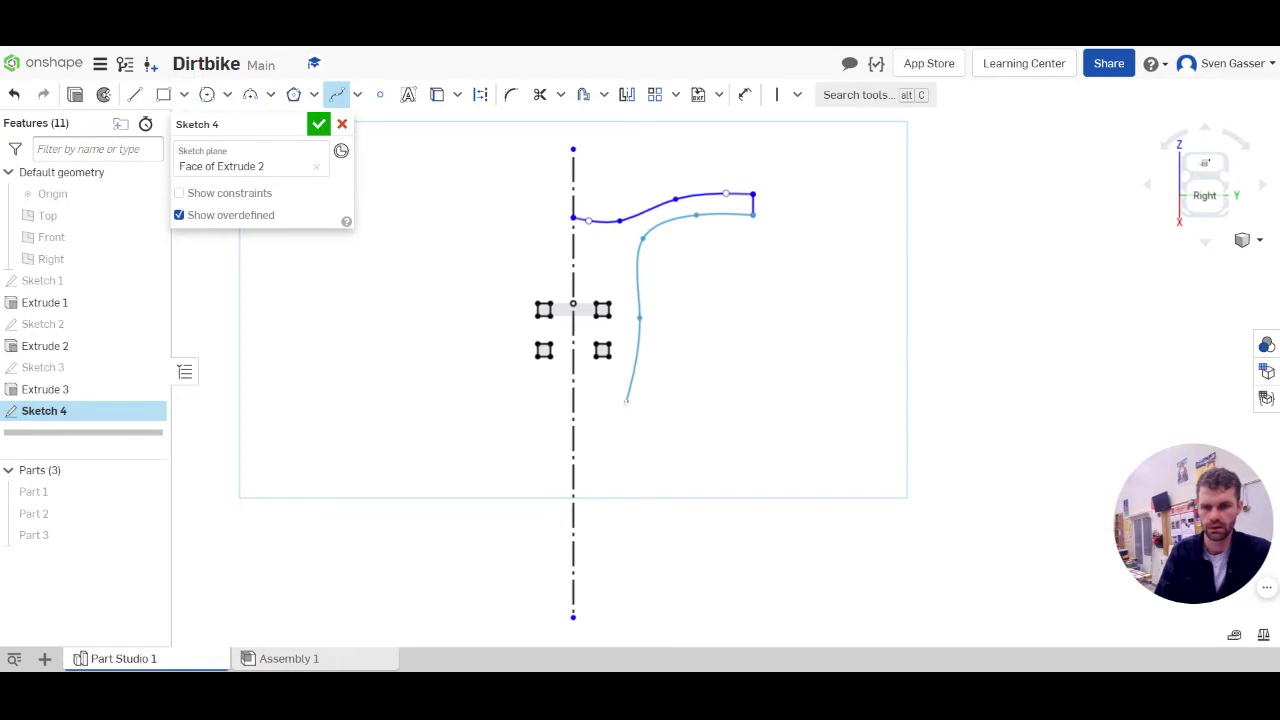
pyautogui.doubleClick(626, 400)
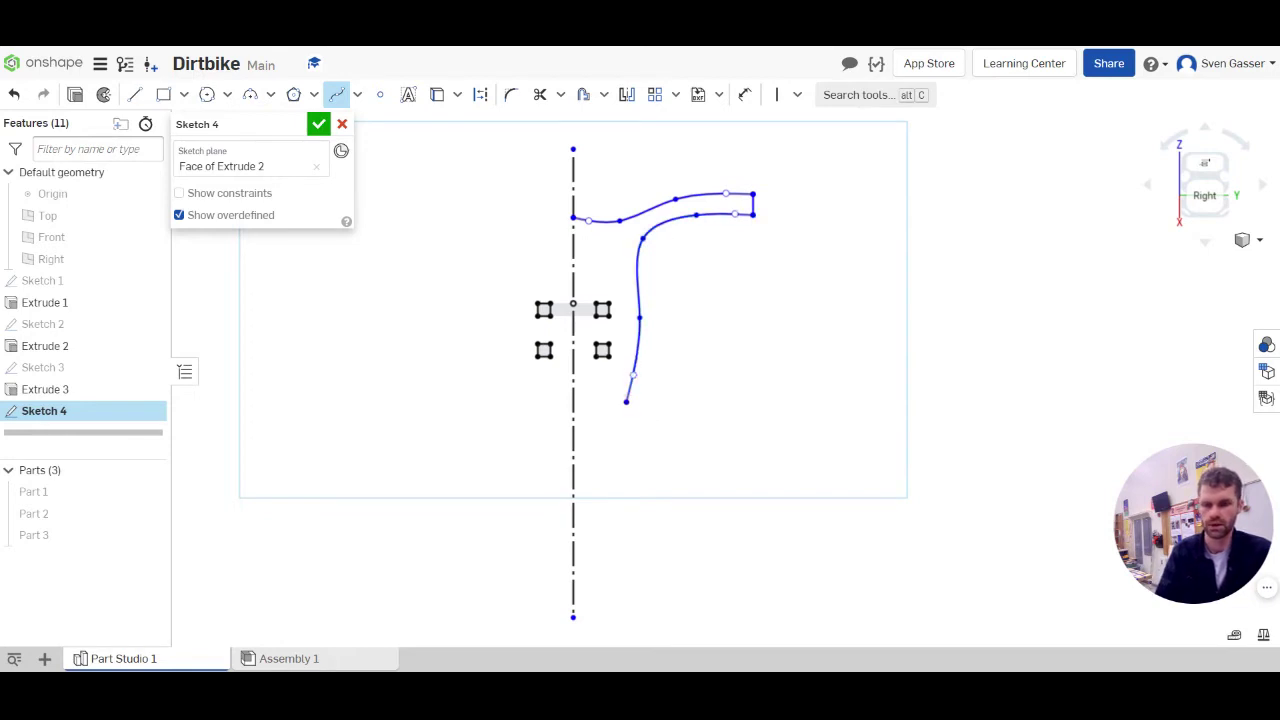
# Step: Sketch a vertical line about 1.3 in long below the second spline, just outside the centreline's lower end
pyautogui.scroll(-3, 614, 315)
pyautogui.scroll(3, 640, 466)
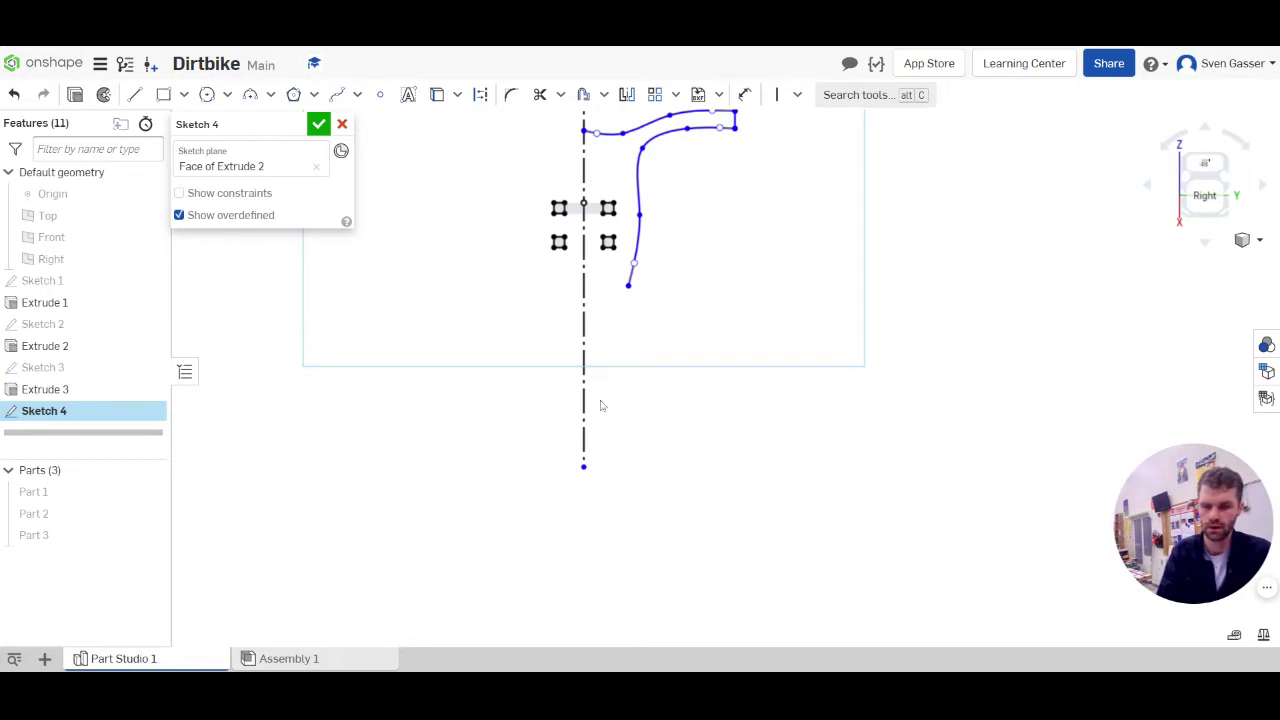
pyautogui.press('l')
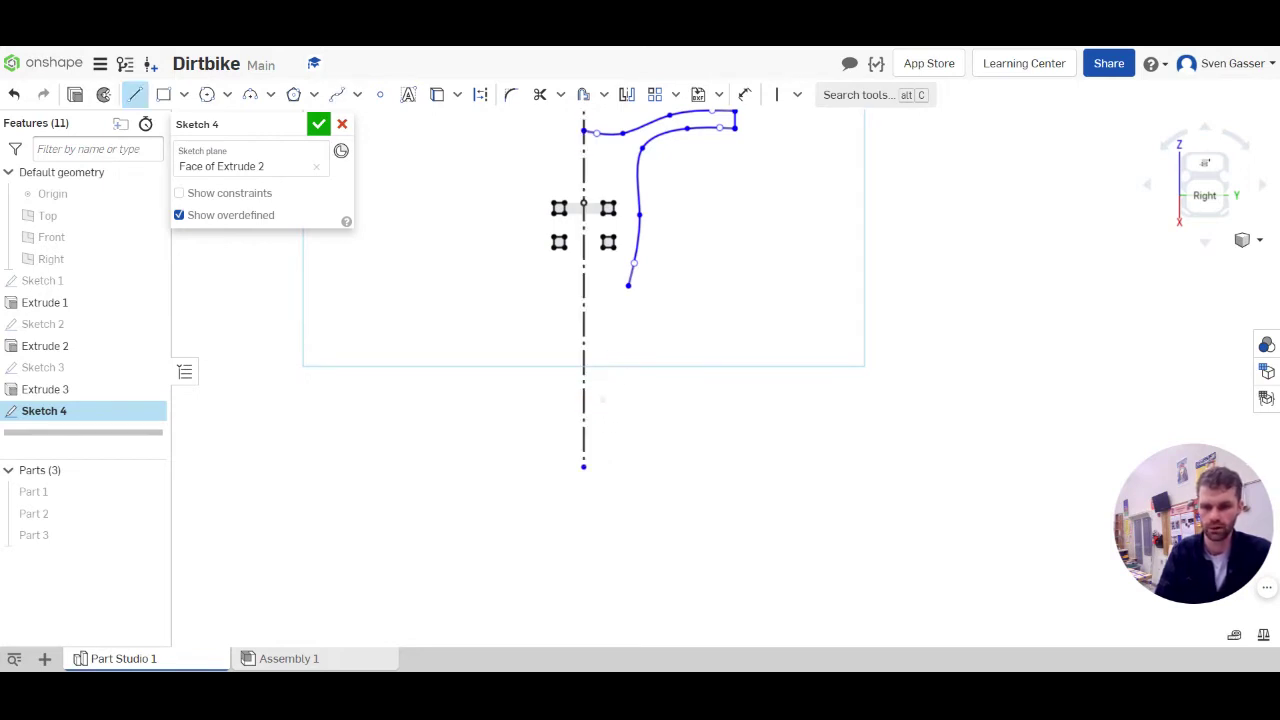
pyautogui.click(603, 405)
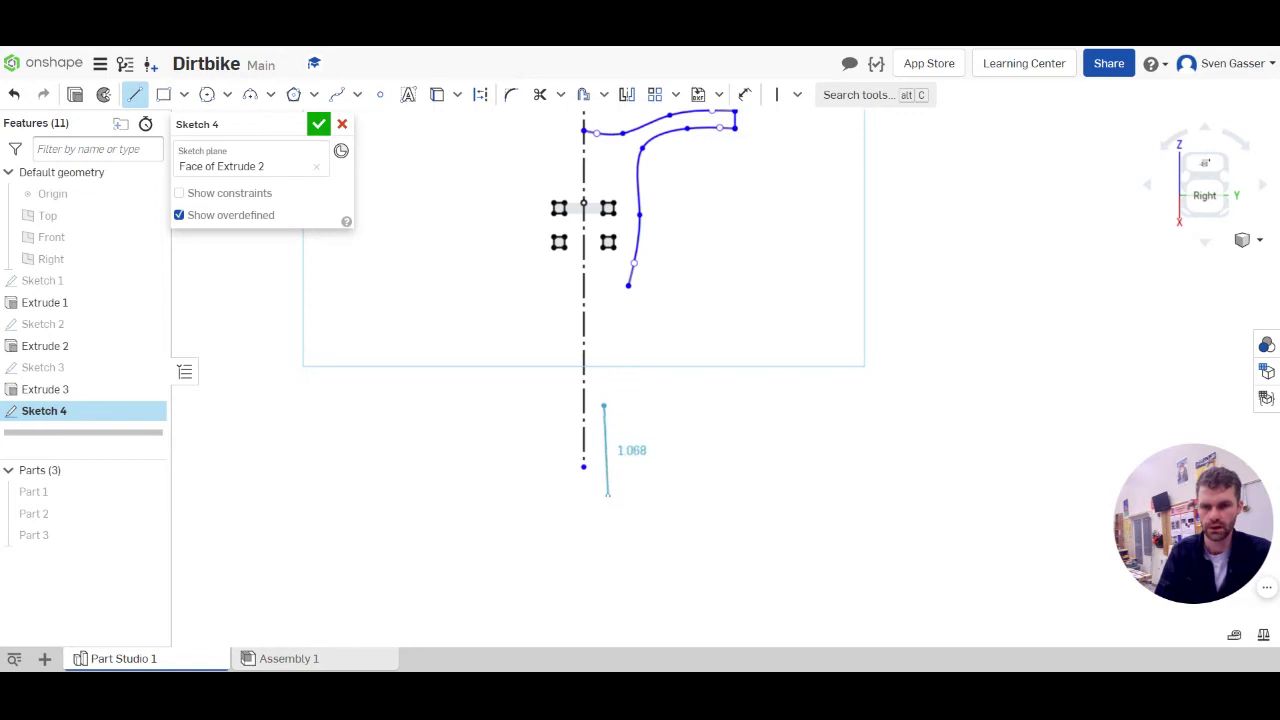
pyautogui.click(632, 538)
pyautogui.press('Escape')
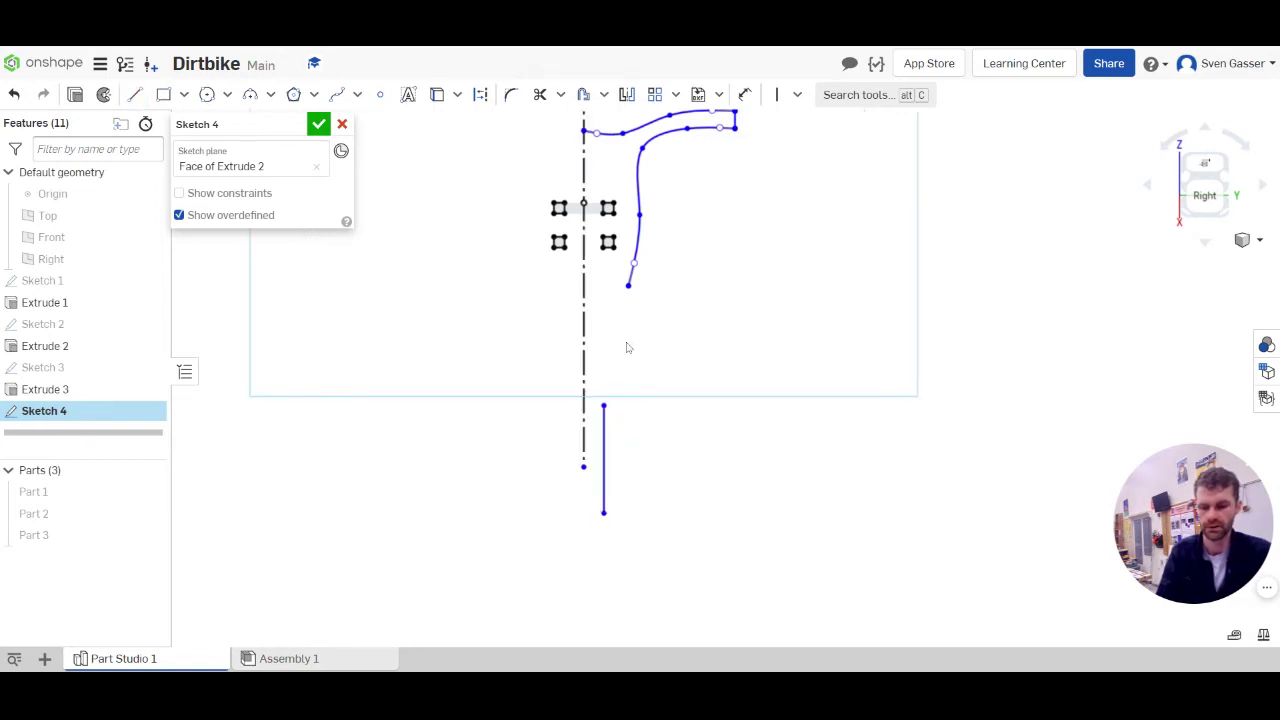
# Step: Try a straight connecting line between the second spline's lower end and the vertical line's upper end, and delete it
pyautogui.press('l')
pyautogui.click(628, 285)
pyautogui.click(605, 408)
pyautogui.press('Escape')
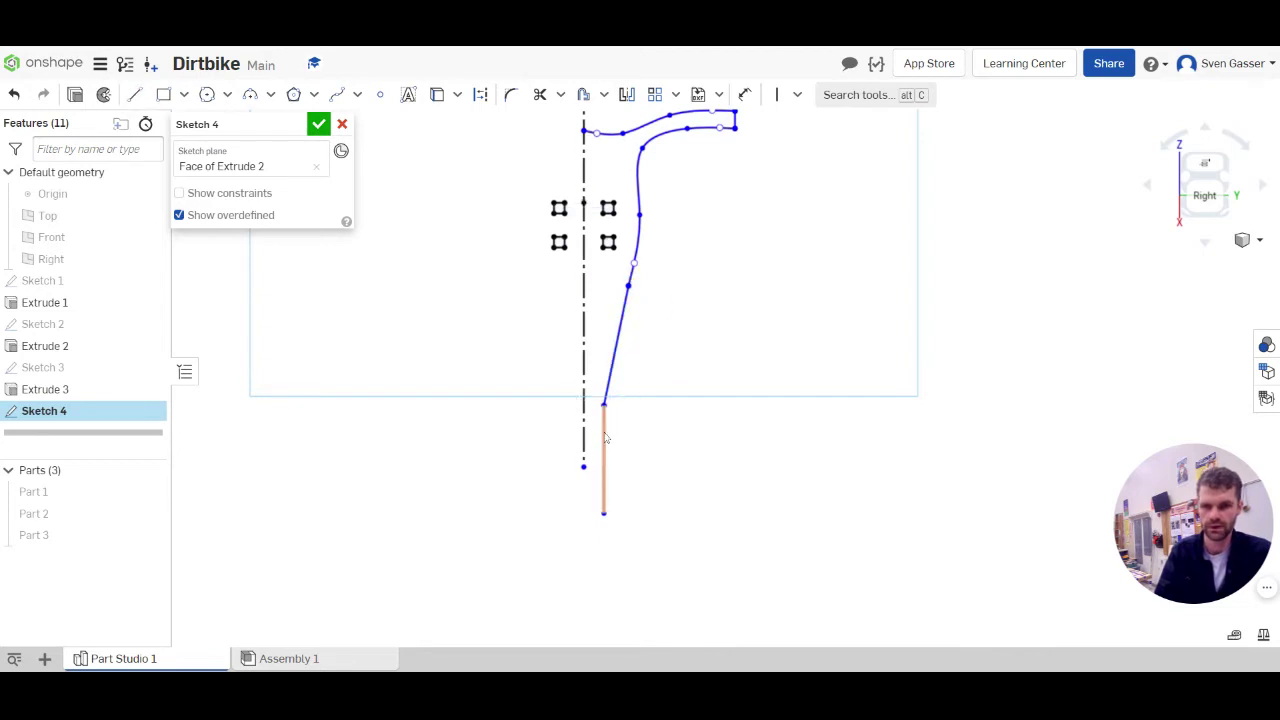
pyautogui.moveTo(605, 437); pyautogui.dragTo(608, 436)
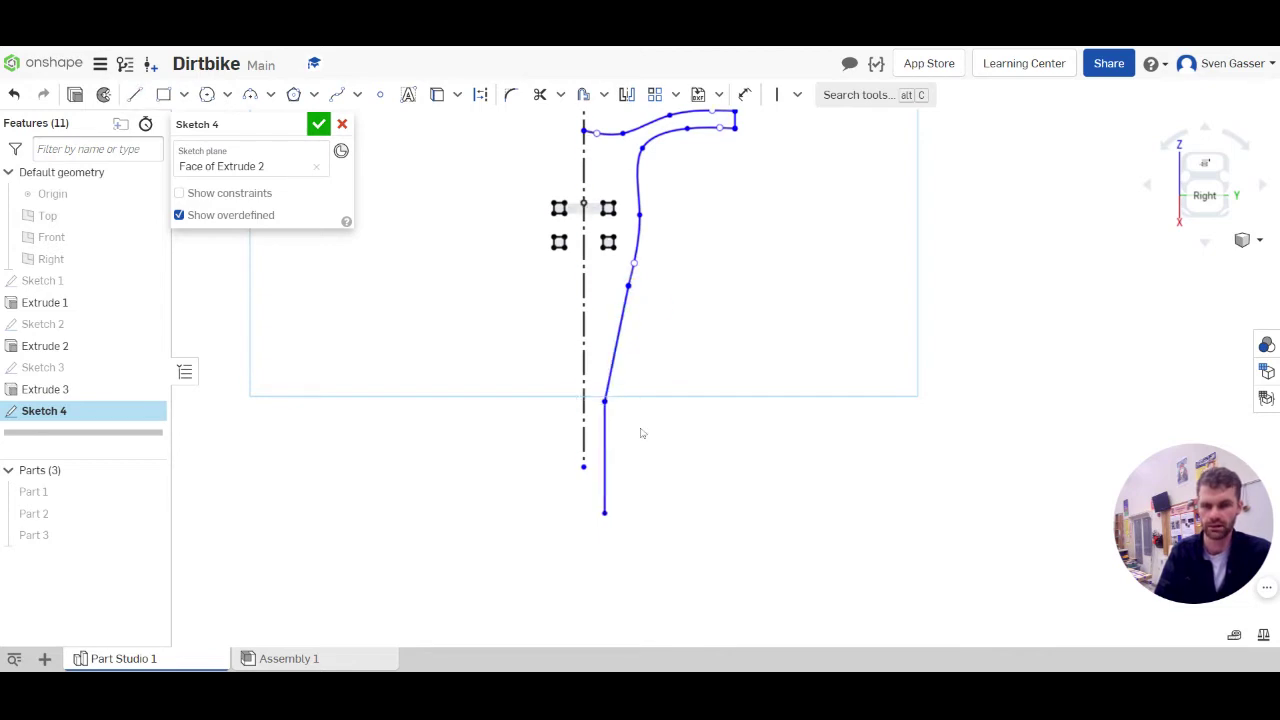
pyautogui.scroll(-1, 642, 433)
pyautogui.click(626, 336)
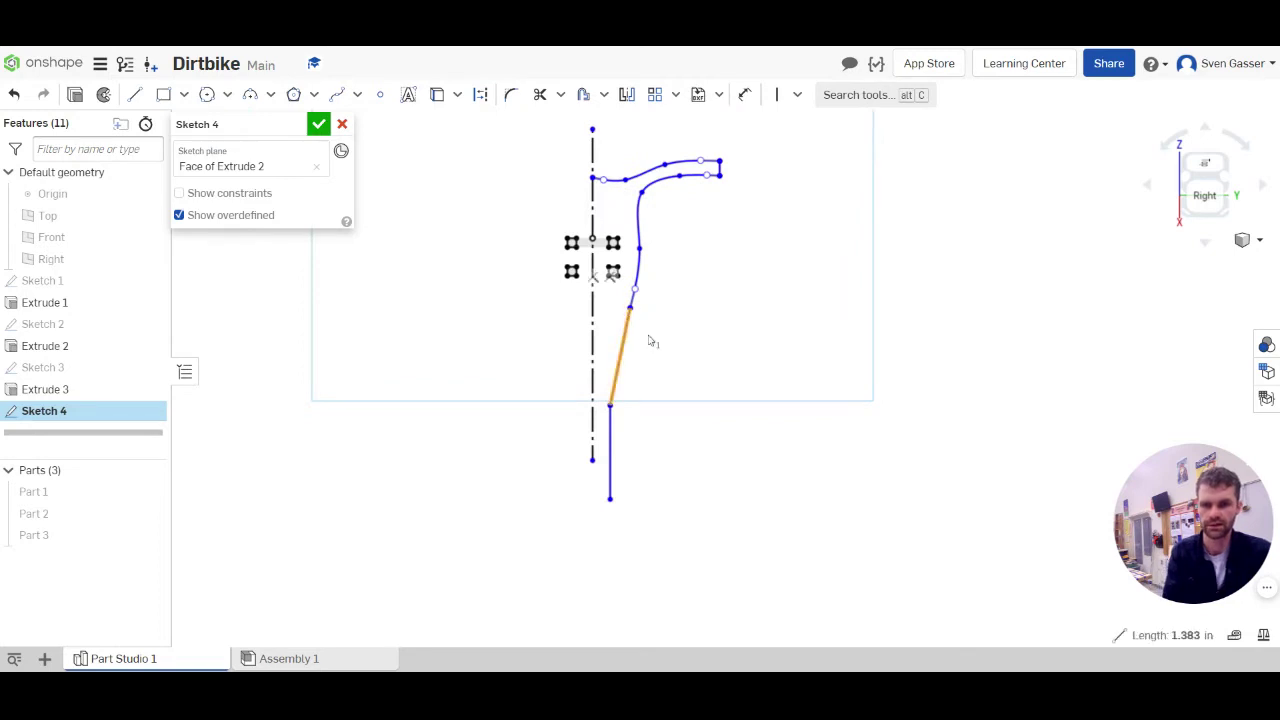
pyautogui.press('Delete')
# Step: Attach the second spline's lower end to the vertical line's top and reshape it with a lower middle point and a near-vertical end handle
pyautogui.moveTo(631, 311); pyautogui.dragTo(610, 405)
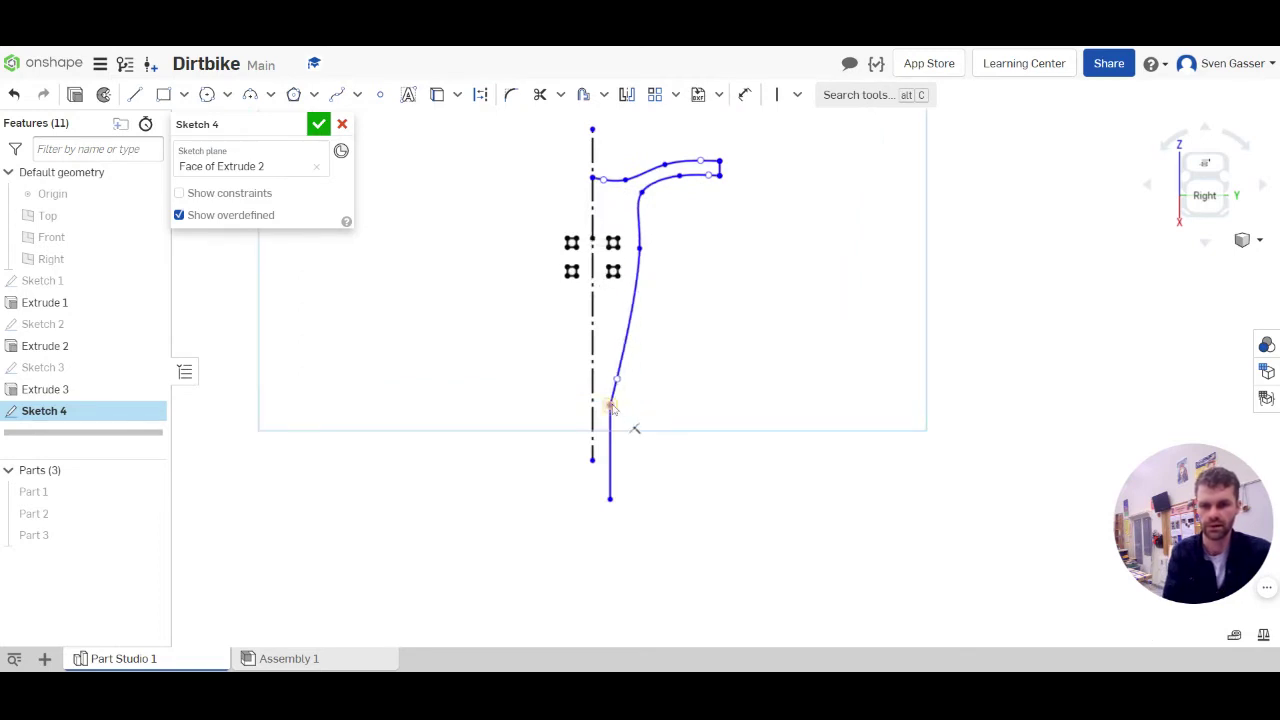
pyautogui.moveTo(640, 252); pyautogui.dragTo(635, 305)
pyautogui.moveTo(615, 388); pyautogui.dragTo(616, 352)
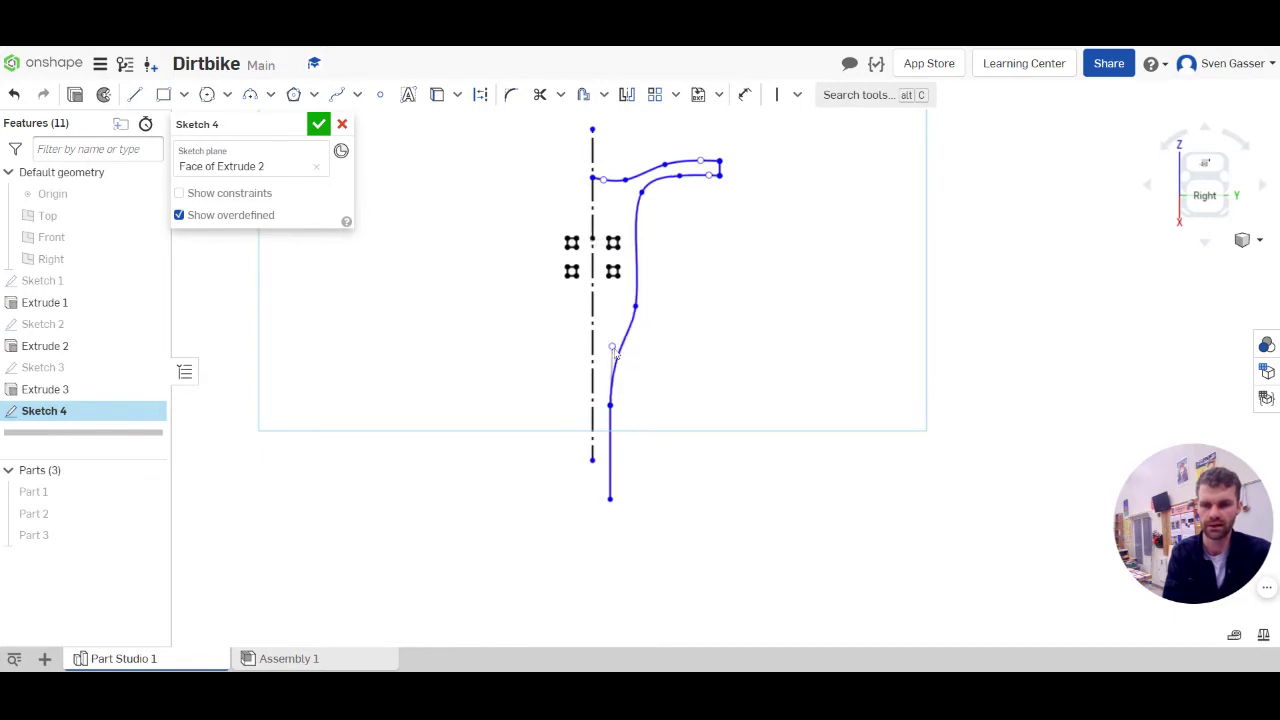
# Step: Move the lower vertical line slightly farther outward from the centreline, carrying the attached spline end with it
pyautogui.click(612, 428)
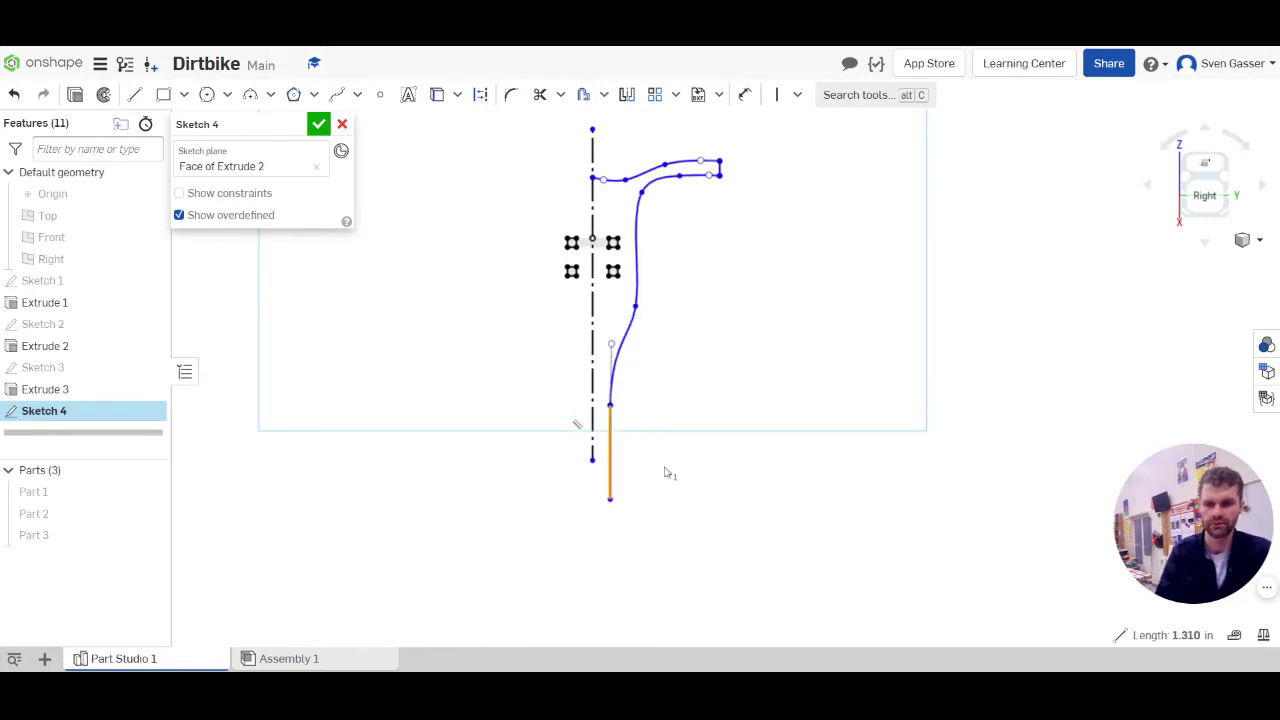
pyautogui.click(640, 460)
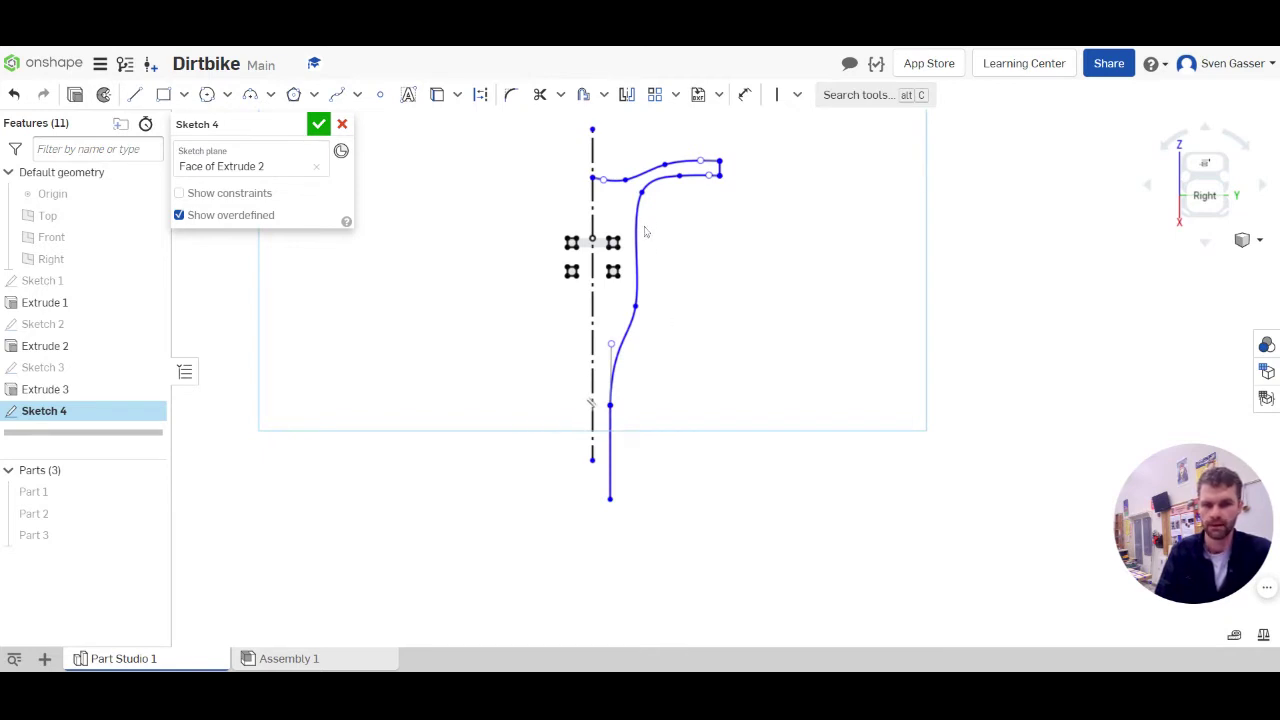
pyautogui.moveTo(613, 437); pyautogui.dragTo(617, 440)
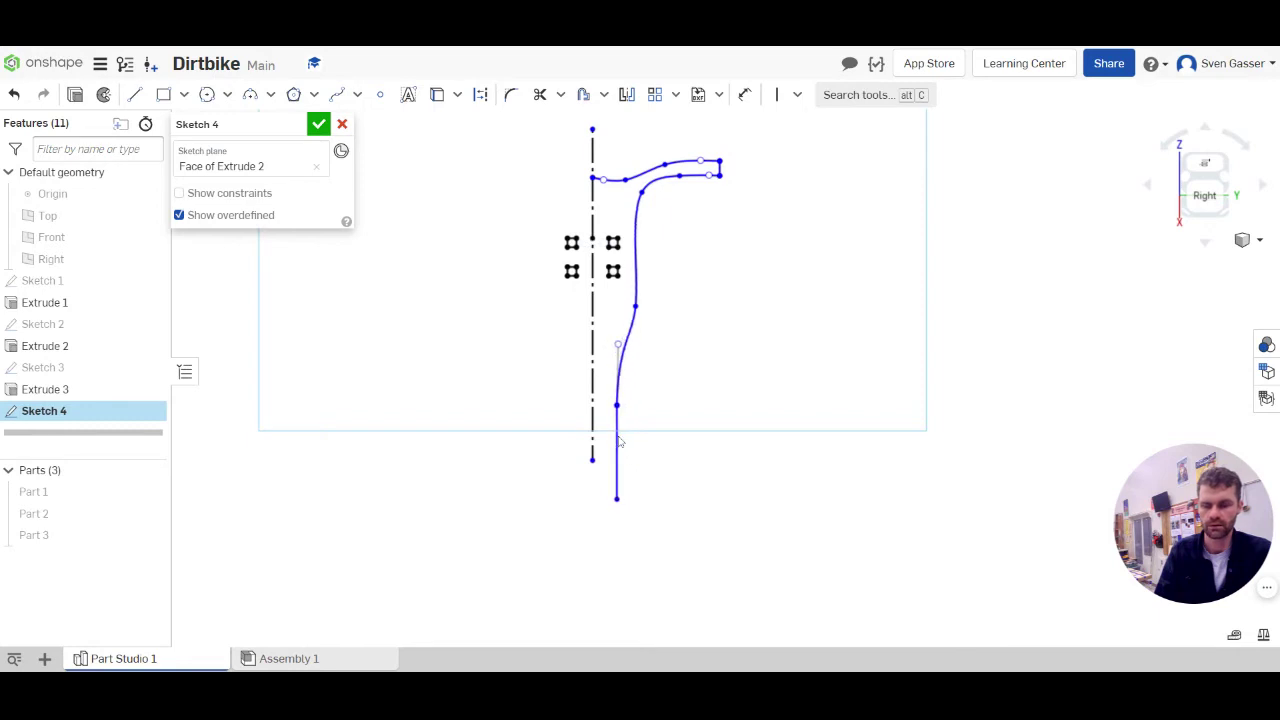
# Step: From the outer vertical line's lower end, sketch a 0.181 in horizontal line toward the centreline and a vertical line about 2.2 in up
pyautogui.press('l')
pyautogui.click(616, 498)
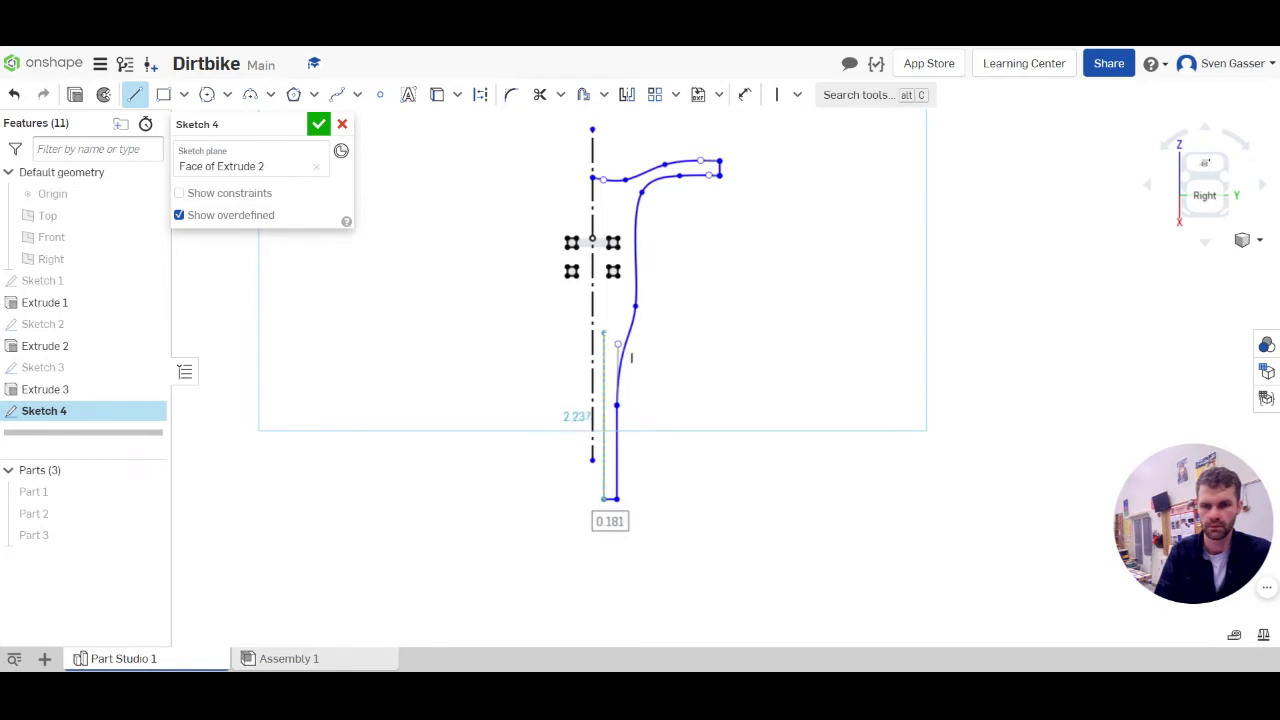
pyautogui.click(603, 327)
pyautogui.scroll(4, 597, 312)
pyautogui.press('Escape')
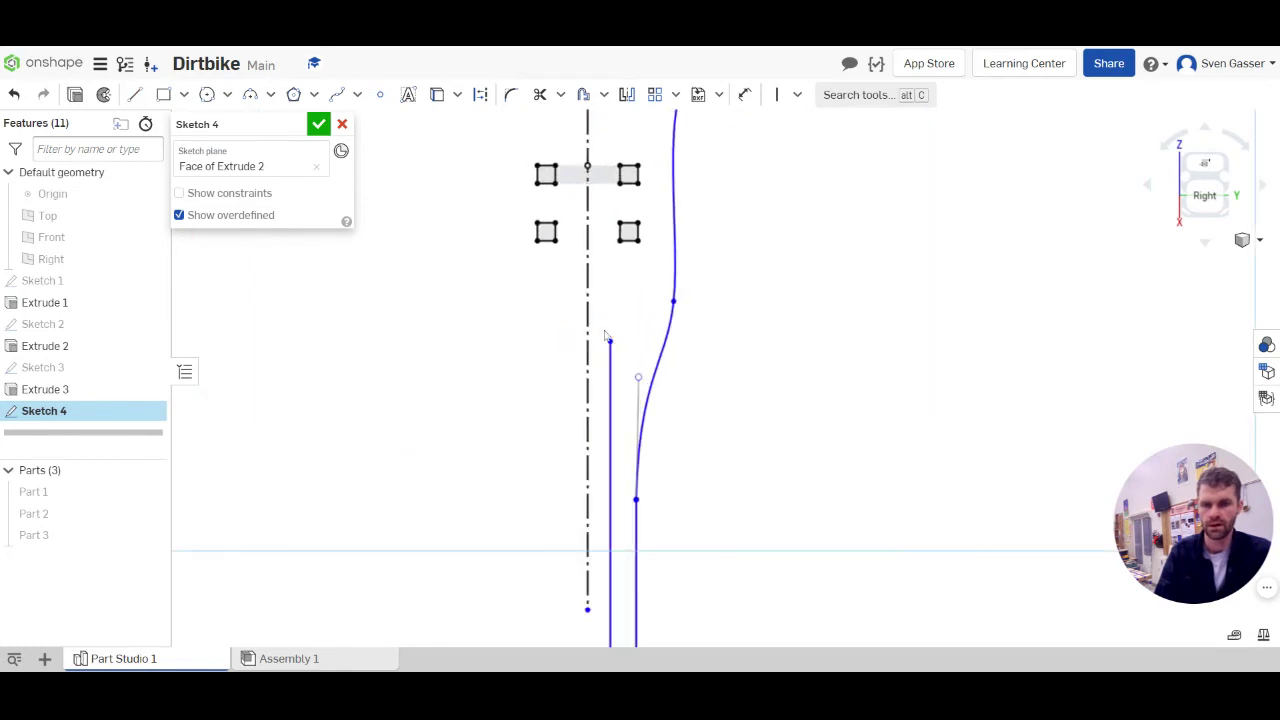
# Step: Mirror the half profile's splines, end line and lower leg lines about the vertical centreline
pyautogui.click(271, 95)
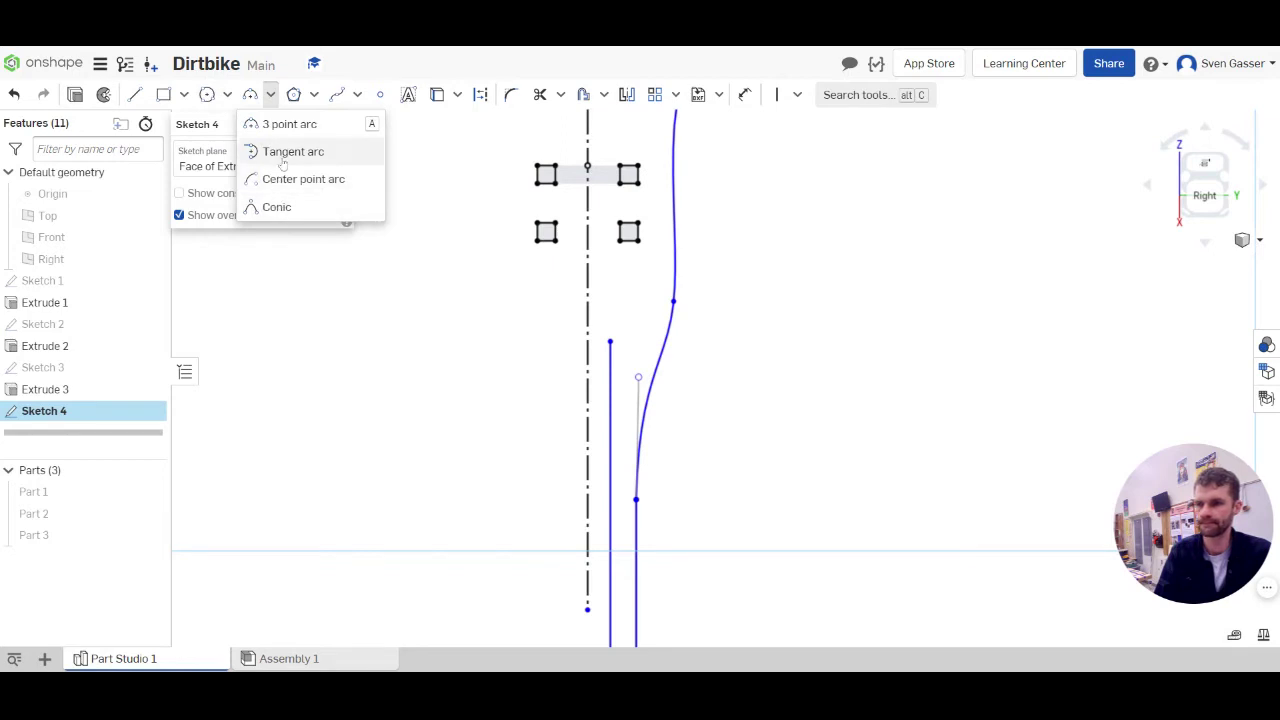
pyautogui.scroll(-5, 797, 314)
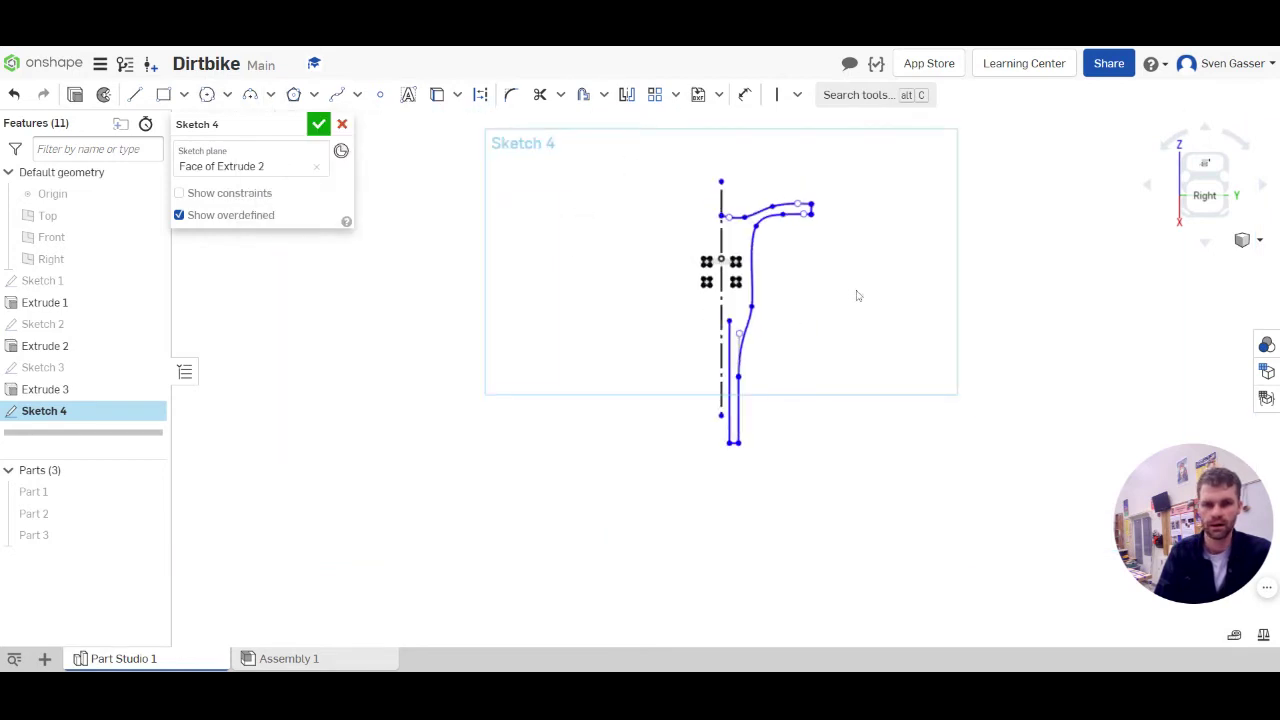
pyautogui.click(626, 95)
pyautogui.scroll(2, 829, 323)
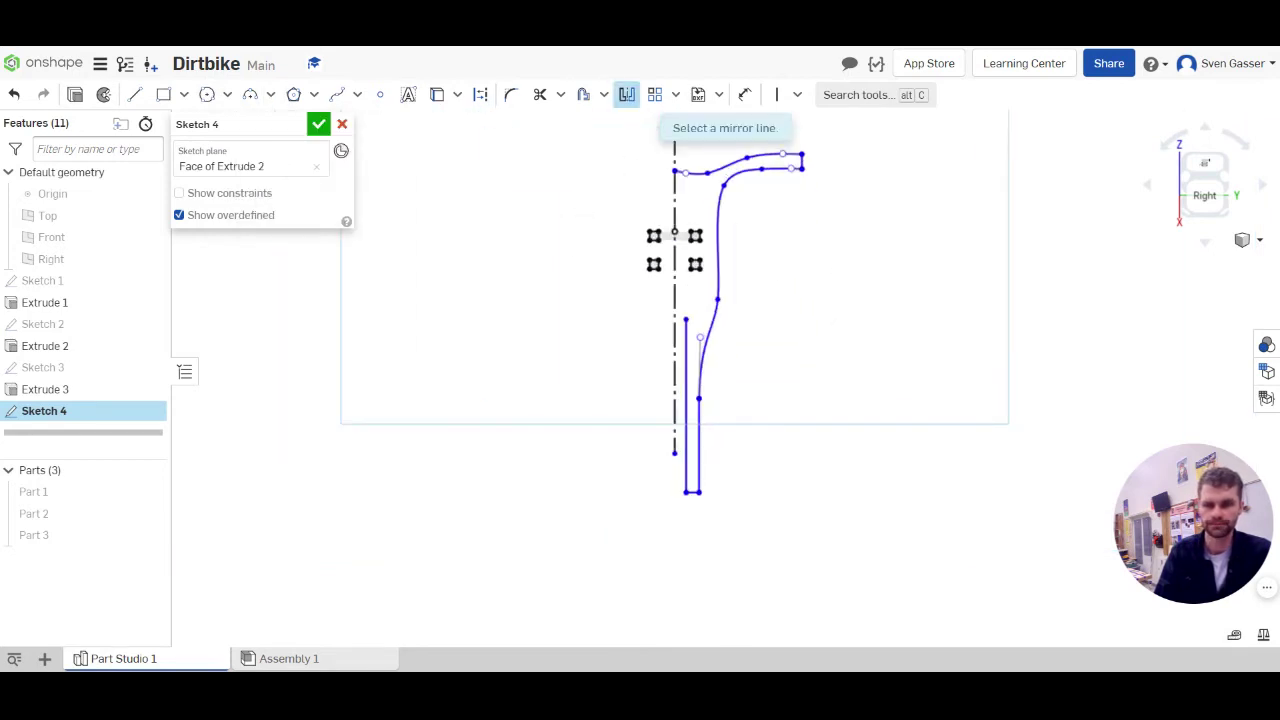
pyautogui.click(675, 290)
pyautogui.moveTo(856, 242); pyautogui.dragTo(756, 136)
pyautogui.click(712, 330)
pyautogui.click(686, 440)
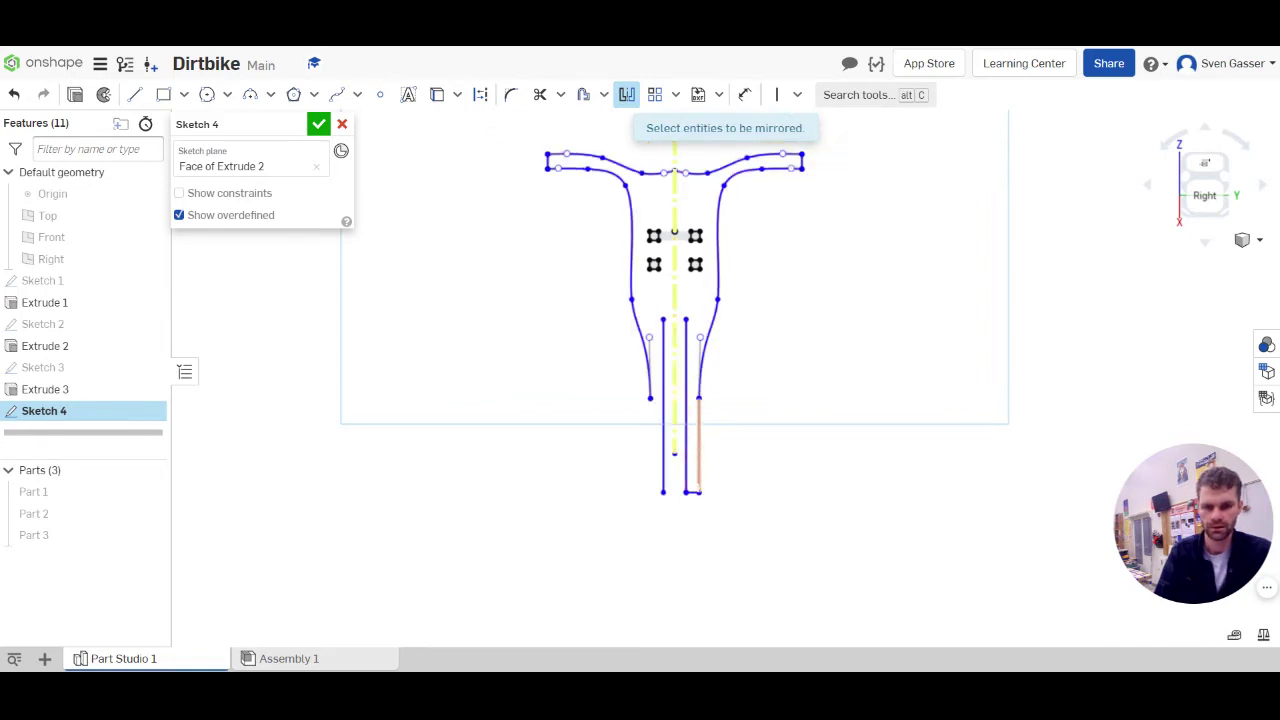
pyautogui.click(698, 491)
pyautogui.scroll(3, 694, 505)
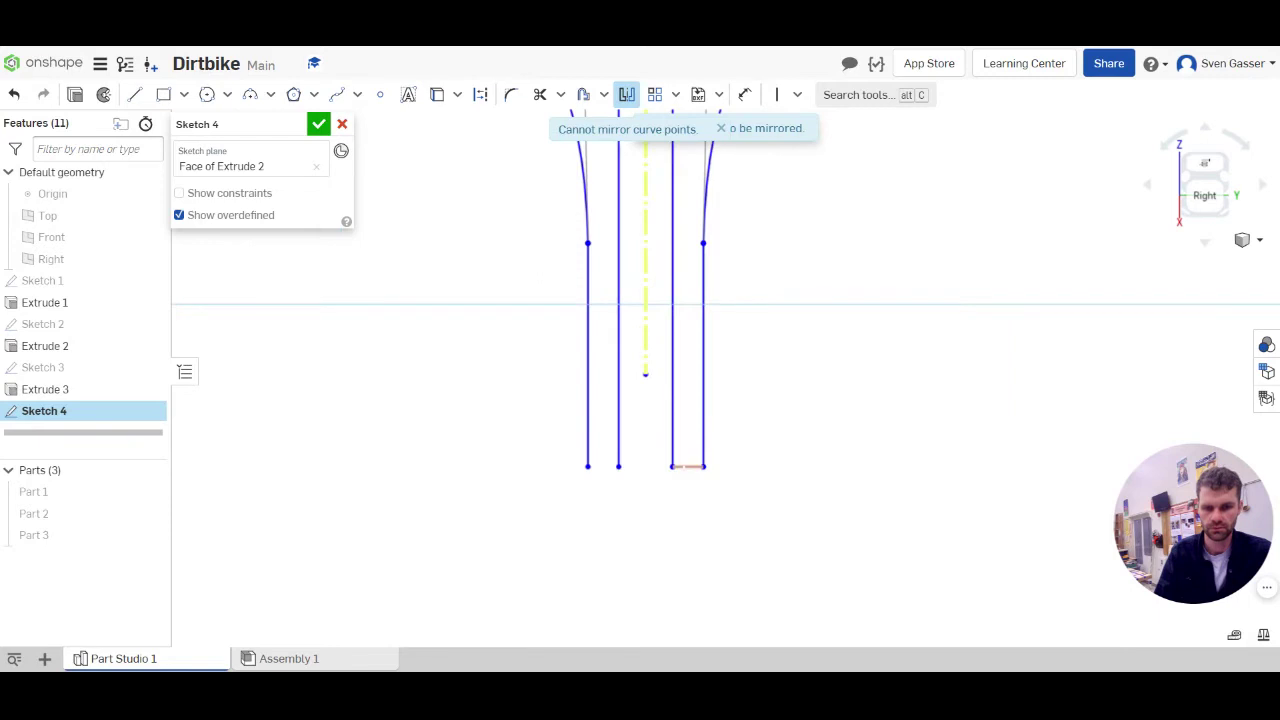
pyautogui.scroll(-3, 732, 475)
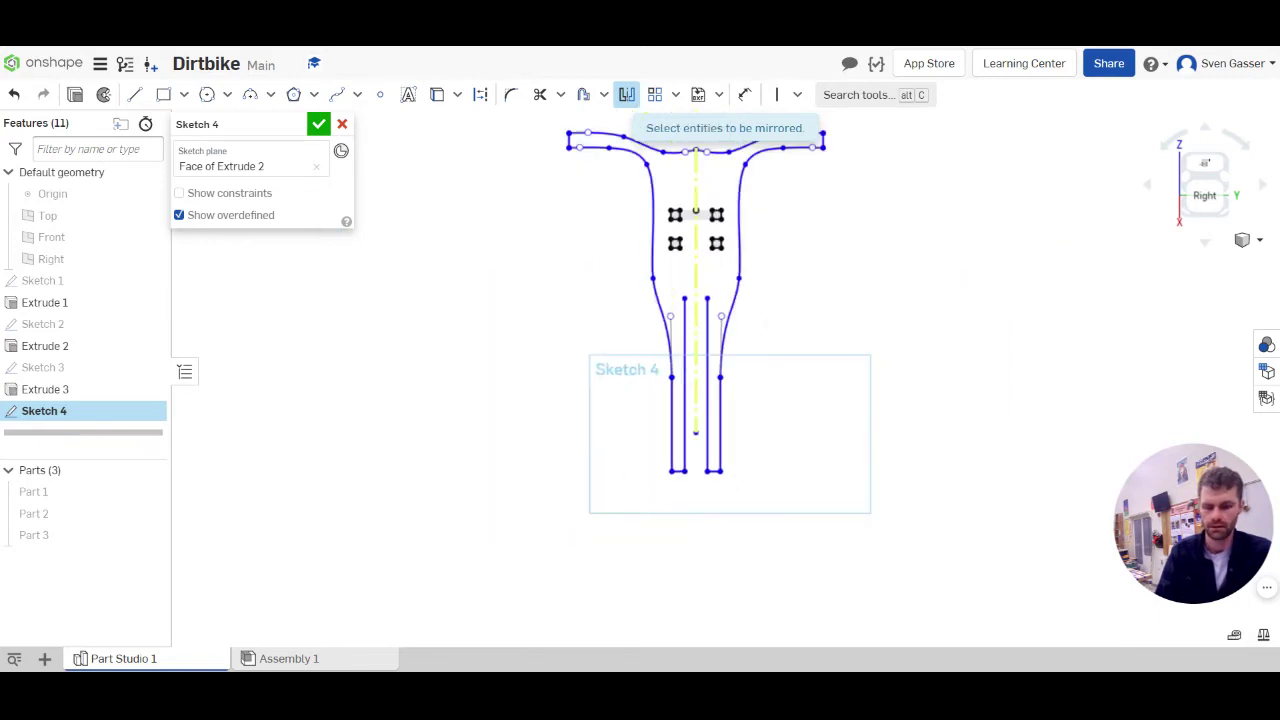
# Step: Close the gap between the two inner leg lines with a semicircular three-point arc across their upper ends
pyautogui.click(251, 94)
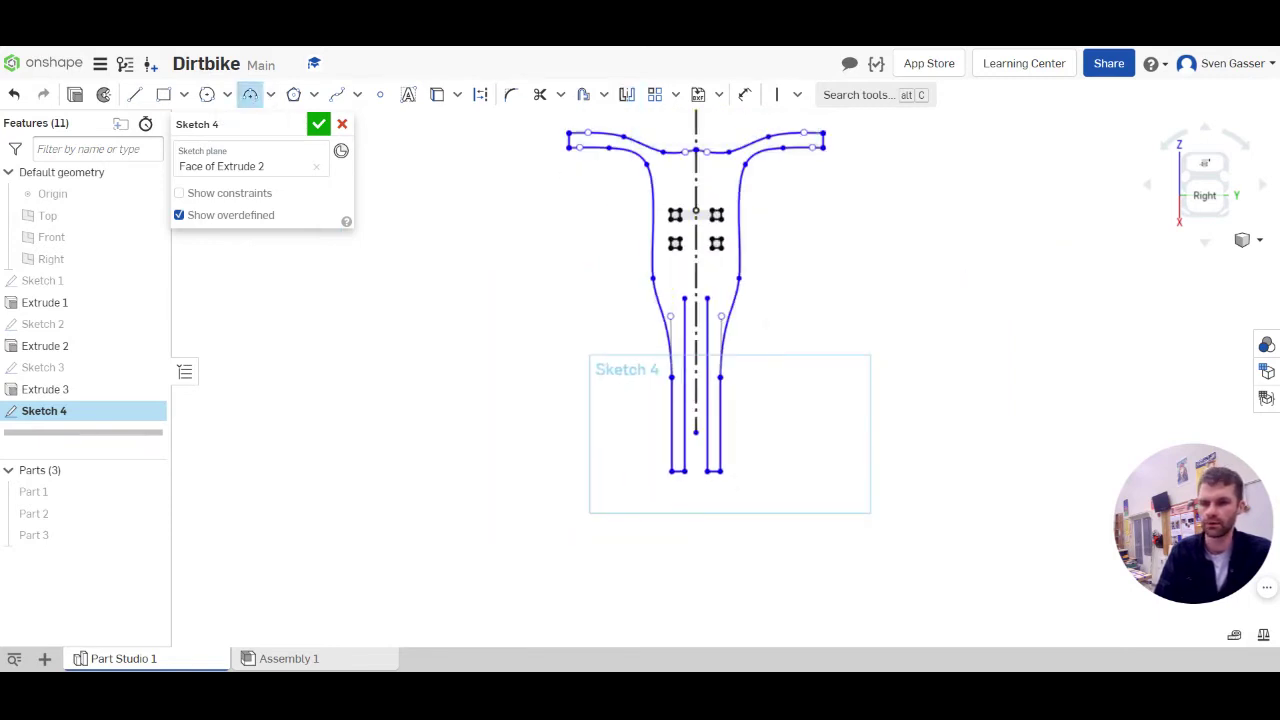
pyautogui.scroll(3, 700, 280)
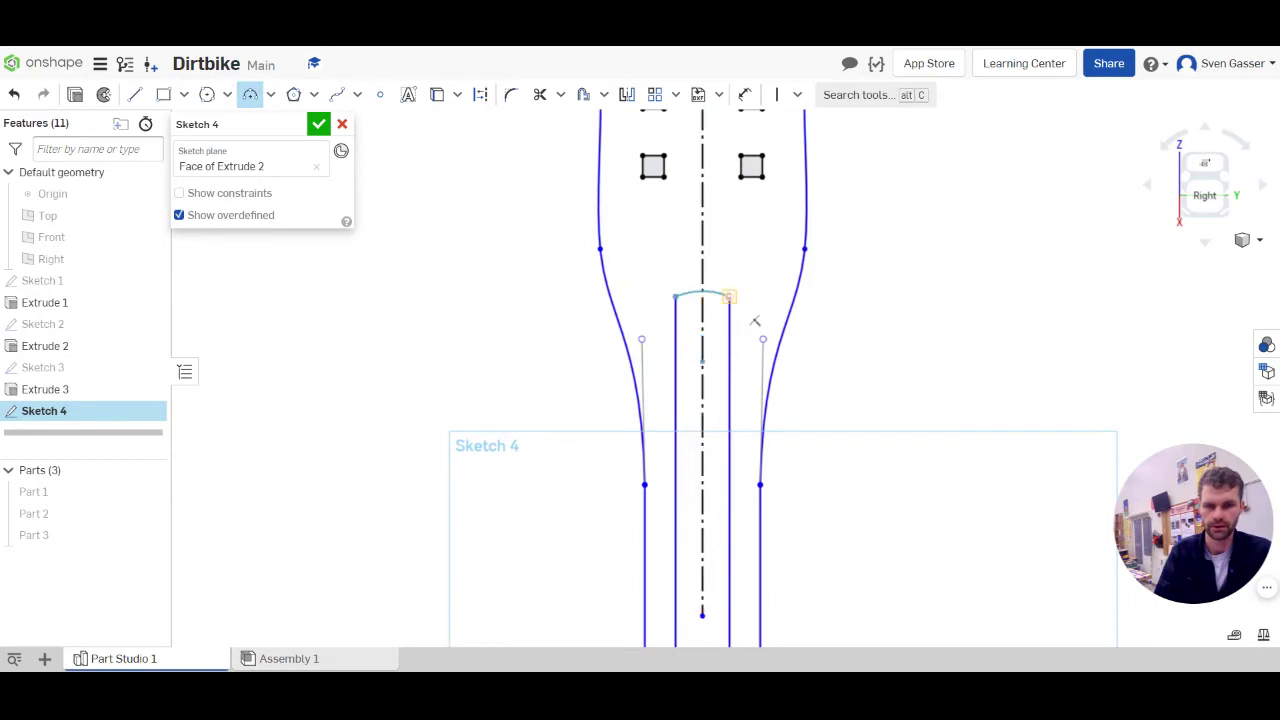
pyautogui.click(728, 296)
pyautogui.press('Escape')
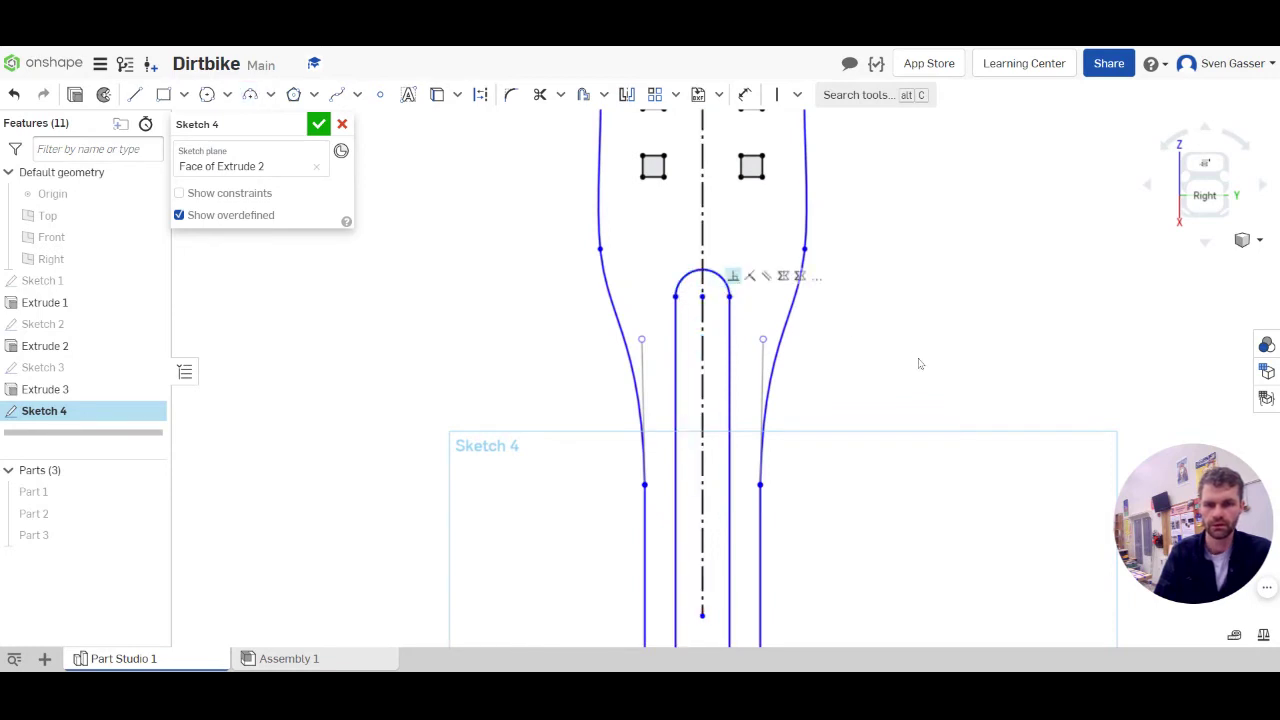
pyautogui.scroll(-3, 890, 362)
# Step: Extrude the closed front profile as a new solid with a blind depth of 0.125 in
pyautogui.moveTo(598, 364); pyautogui.dragTo(603, 329, button='right')
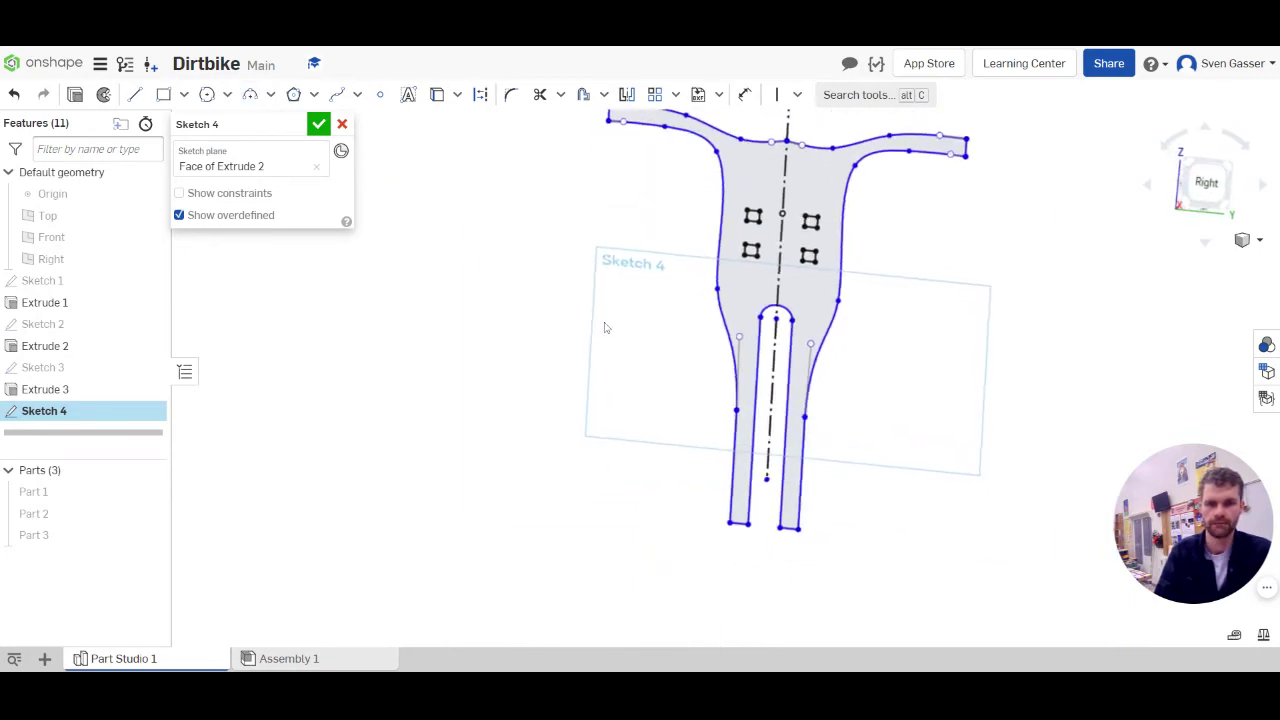
pyautogui.scroll(-3, 603, 329)
pyautogui.scroll(3, 731, 320)
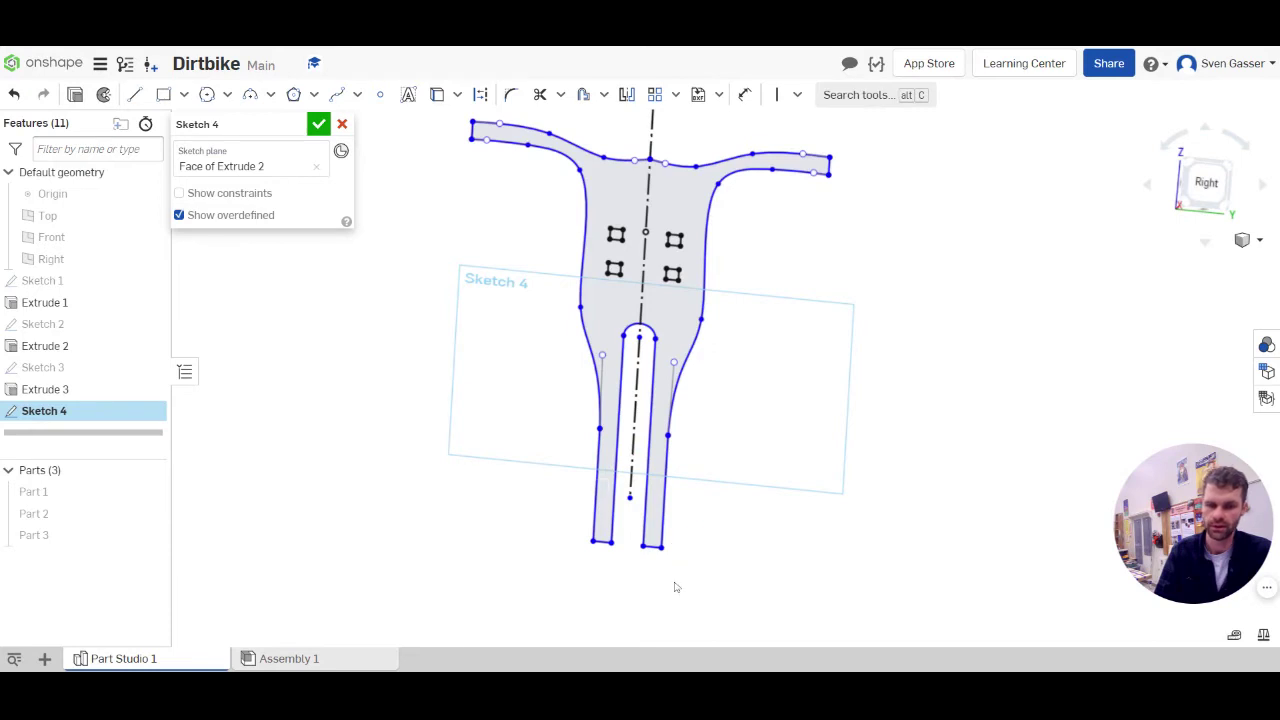
pyautogui.press('n')
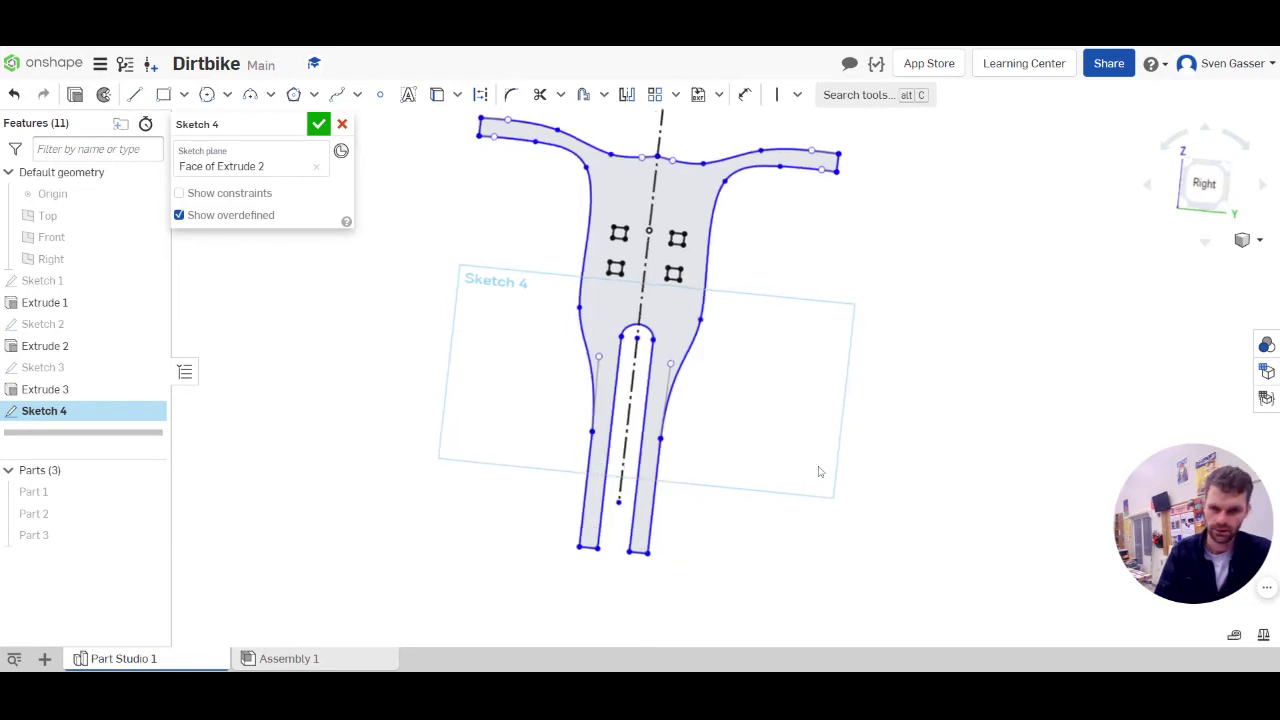
pyautogui.scroll(-5, 780, 391)
pyautogui.scroll(3, 740, 517)
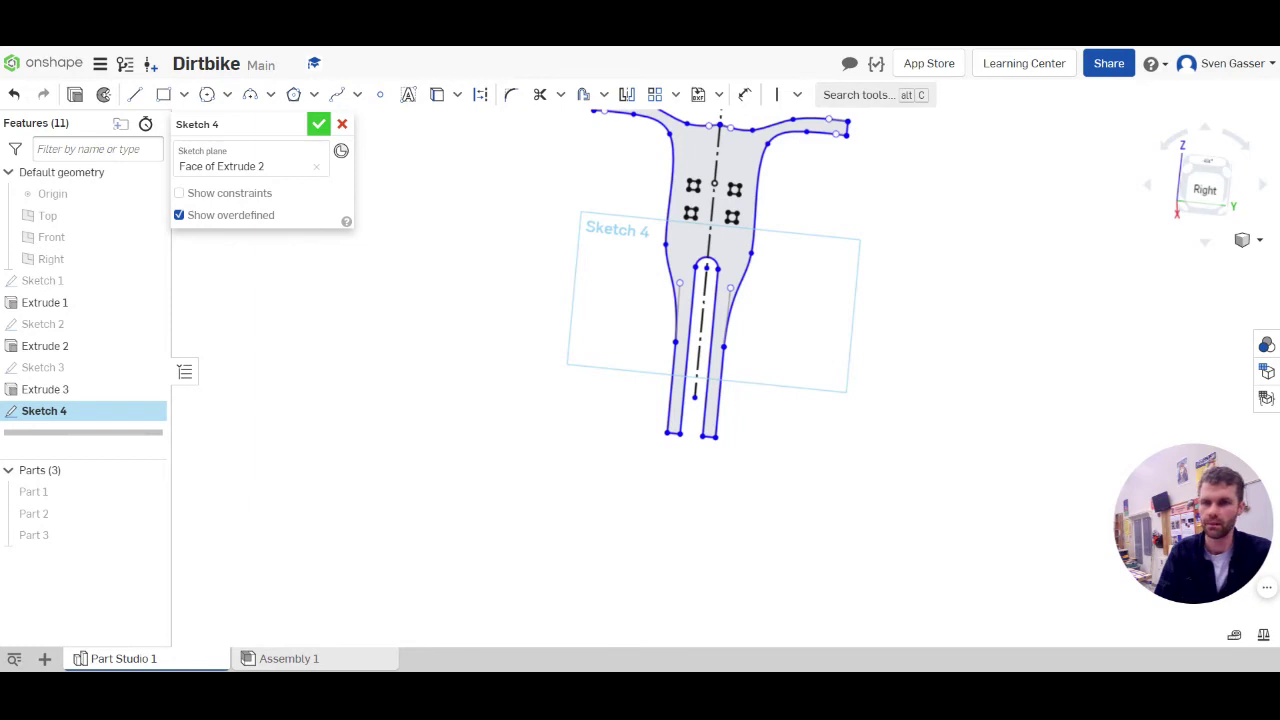
pyautogui.click(75, 95)
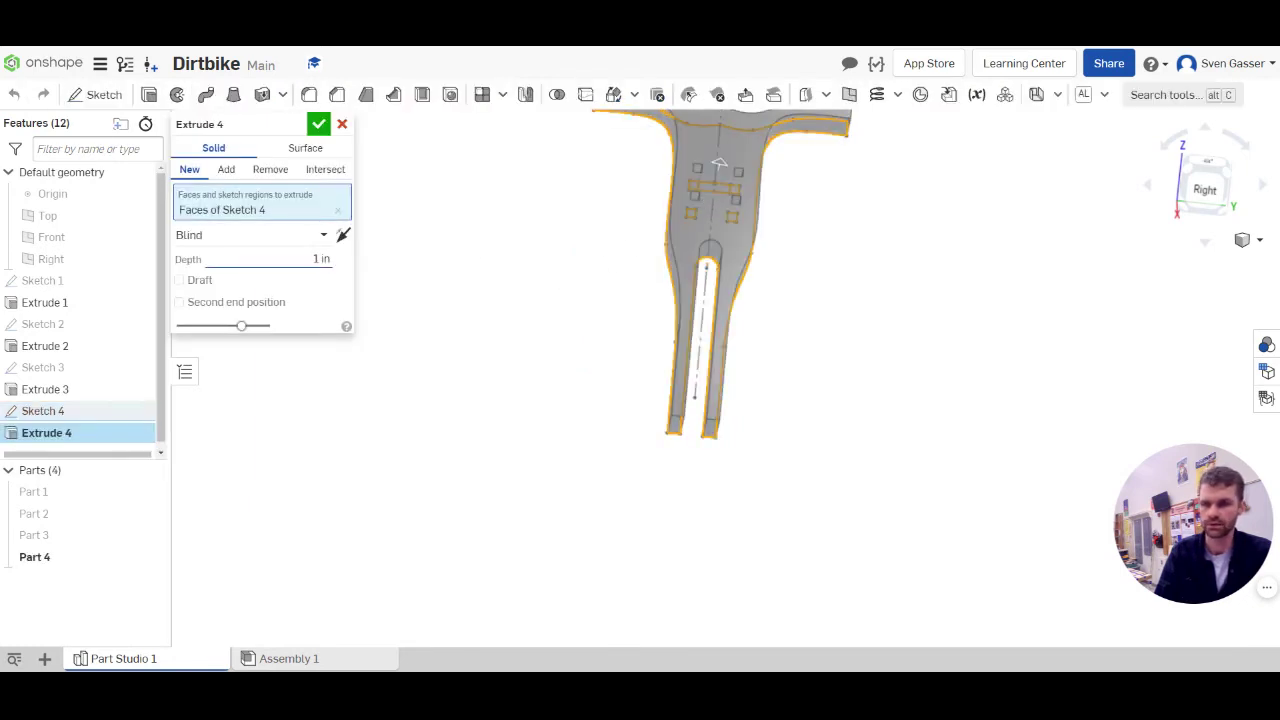
pyautogui.click(320, 258)
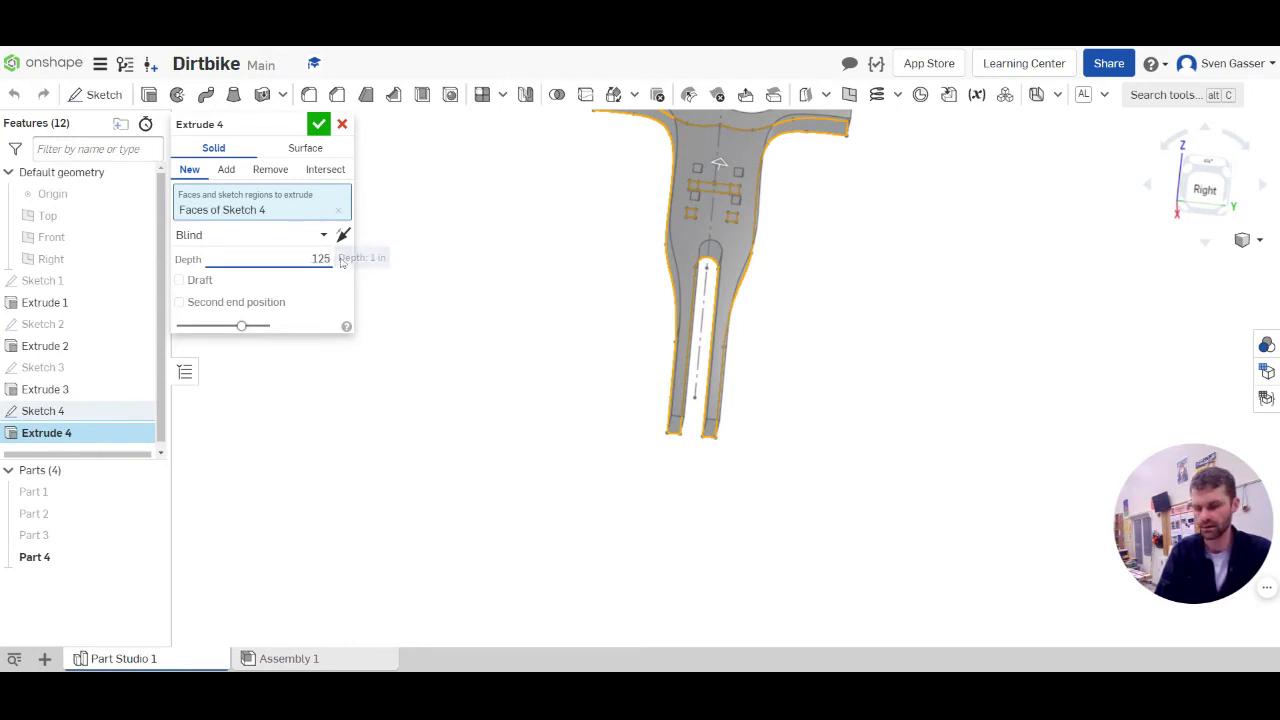
pyautogui.moveTo(482, 383)
pyautogui.mouseDown(button='right')
pyautogui.moveTo(509, 397)
pyautogui.moveTo(569, 300)
pyautogui.moveTo(531, 317)
pyautogui.moveTo(555, 318)
pyautogui.moveTo(437, 314)
pyautogui.mouseUp(button='right')
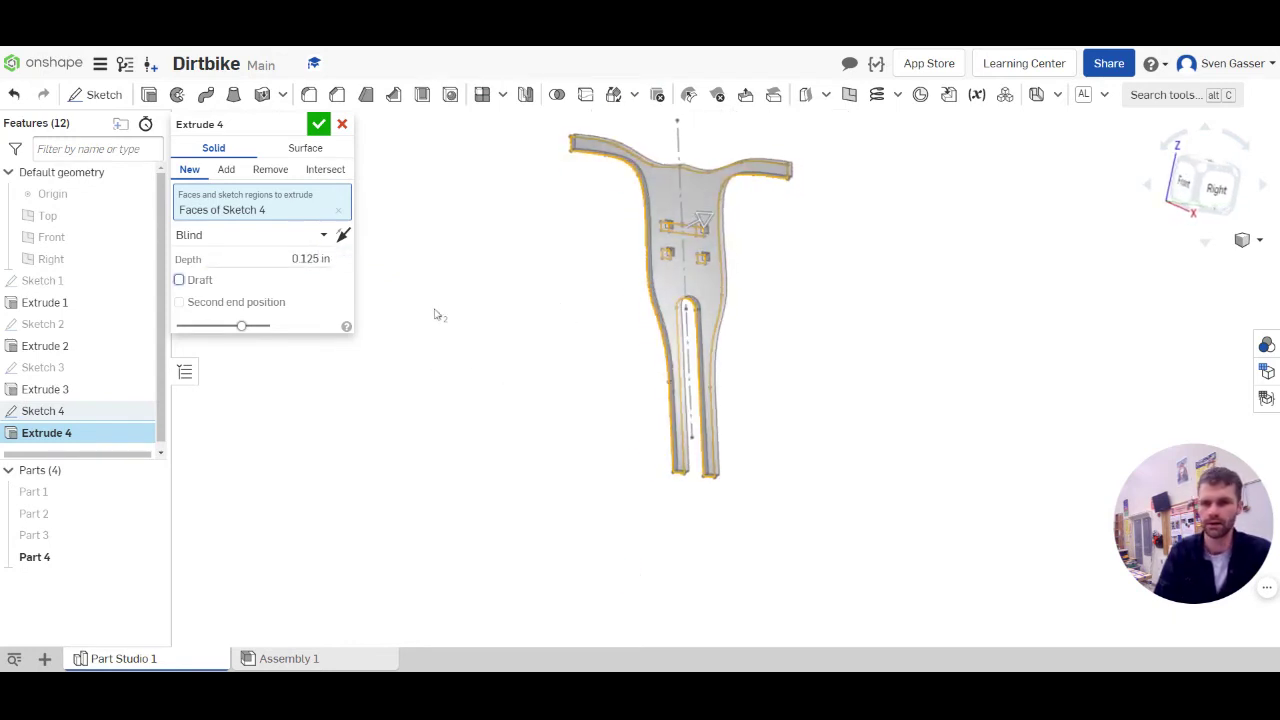
# Step: Hide Sketch 4, show all parts together with the new front plate, and accept the extrusion
pyautogui.click(137, 410)
pyautogui.press('f')
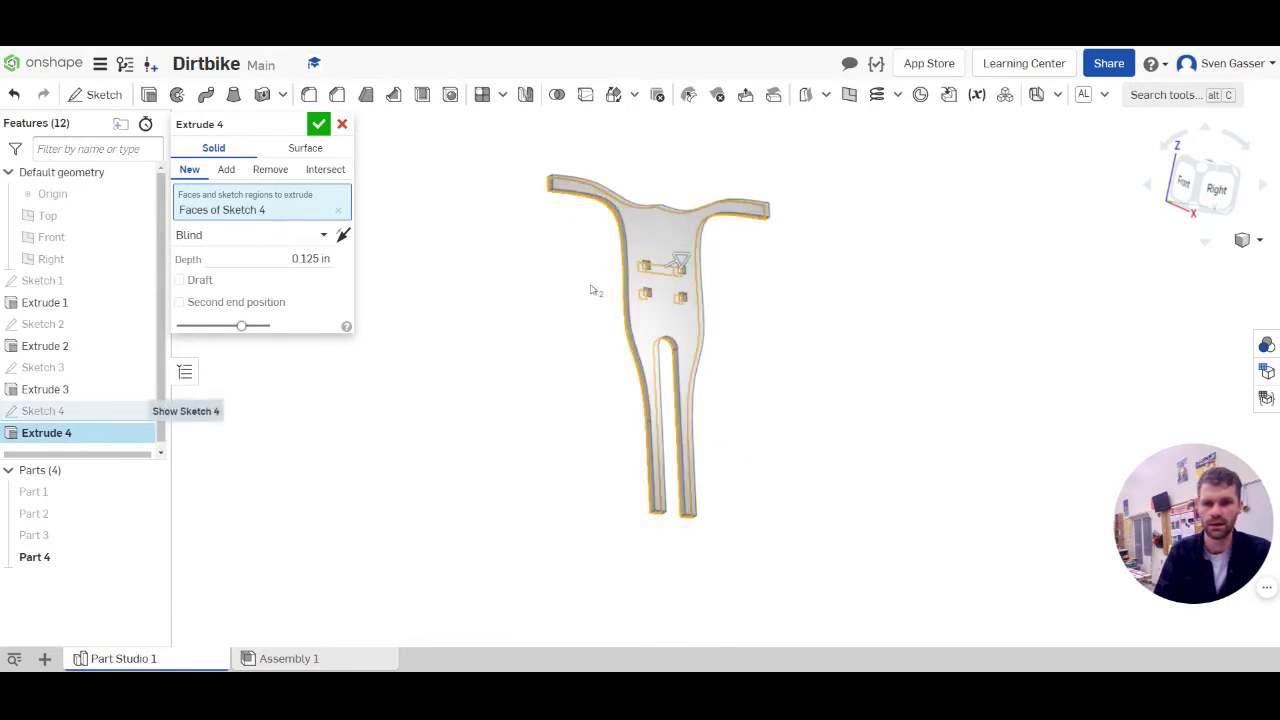
pyautogui.click(150, 470)
pyautogui.click(150, 470)
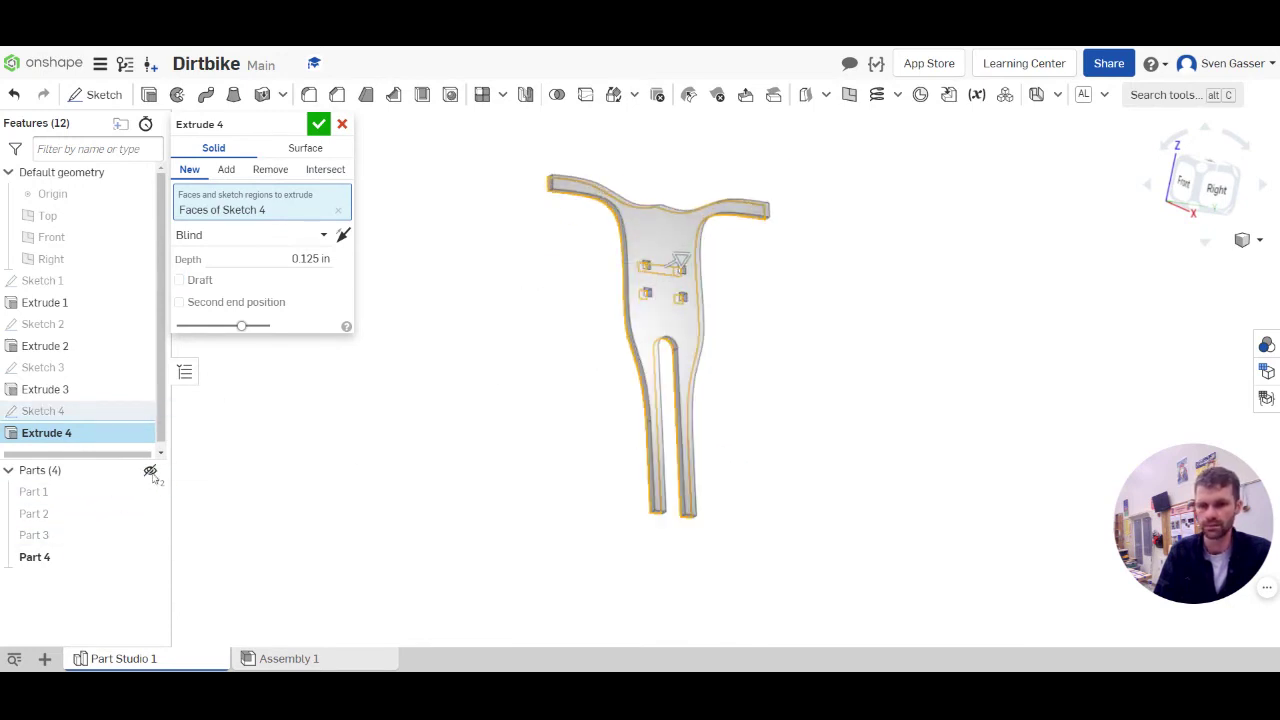
pyautogui.click(150, 470)
pyautogui.moveTo(480, 455); pyautogui.dragTo(600, 363, button='right')
pyautogui.scroll(3, 571, 408)
pyautogui.scroll(-5, 605, 400)
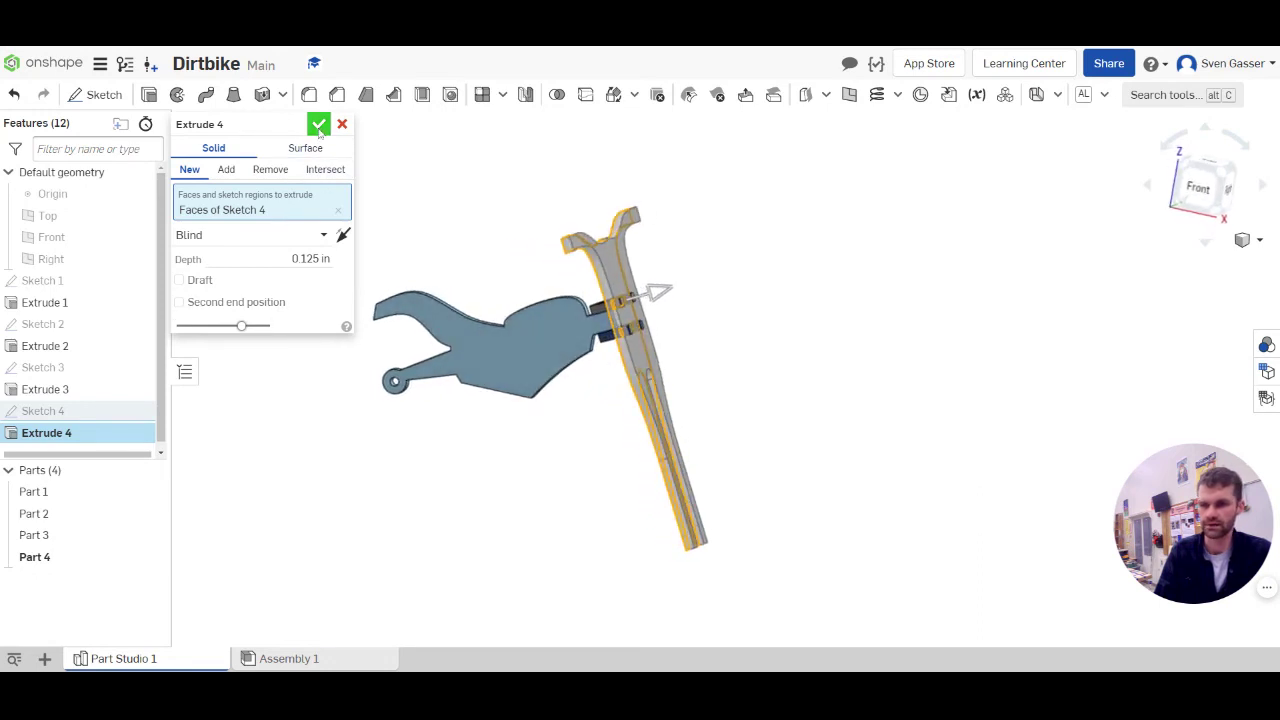
pyautogui.scroll(1, 562, 391)
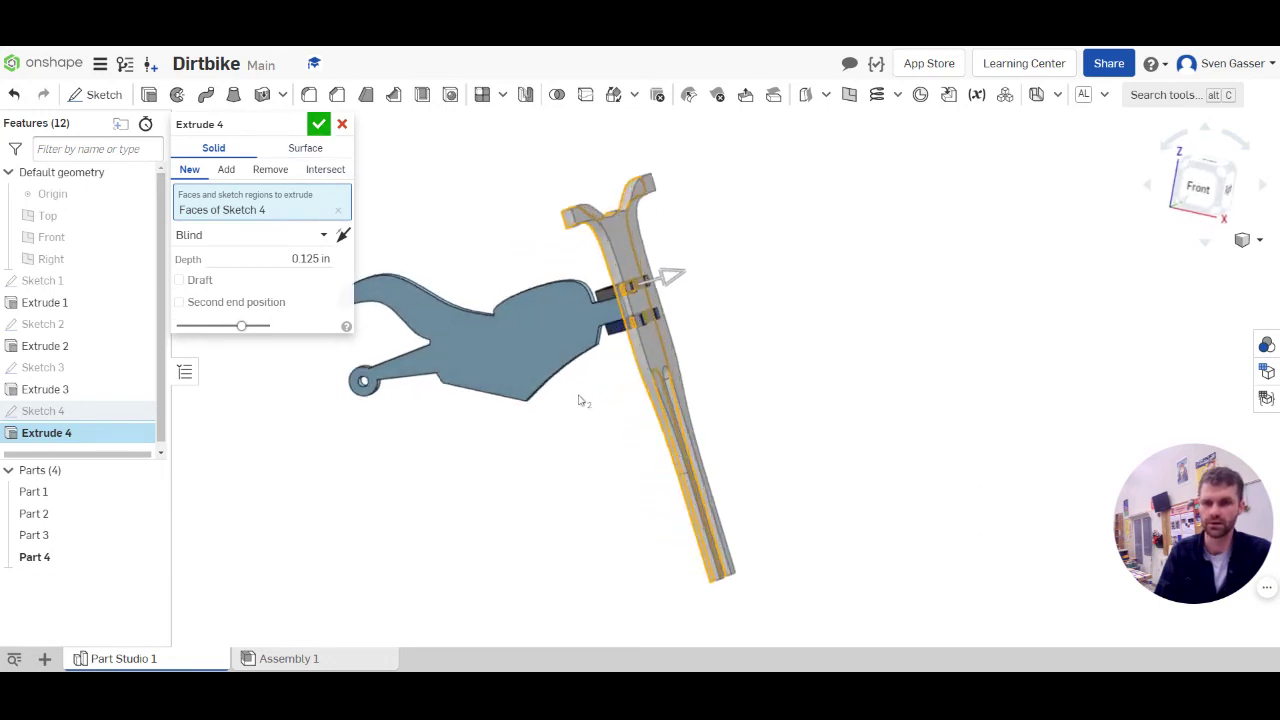
pyautogui.click(318, 124)
# Step: Examine from the front, side and below how the front plate fits the clamps and the bike body
pyautogui.moveTo(580, 370)
pyautogui.mouseDown(button='right')
pyautogui.moveTo(569, 374)
pyautogui.moveTo(600, 360)
pyautogui.mouseUp(button='right')
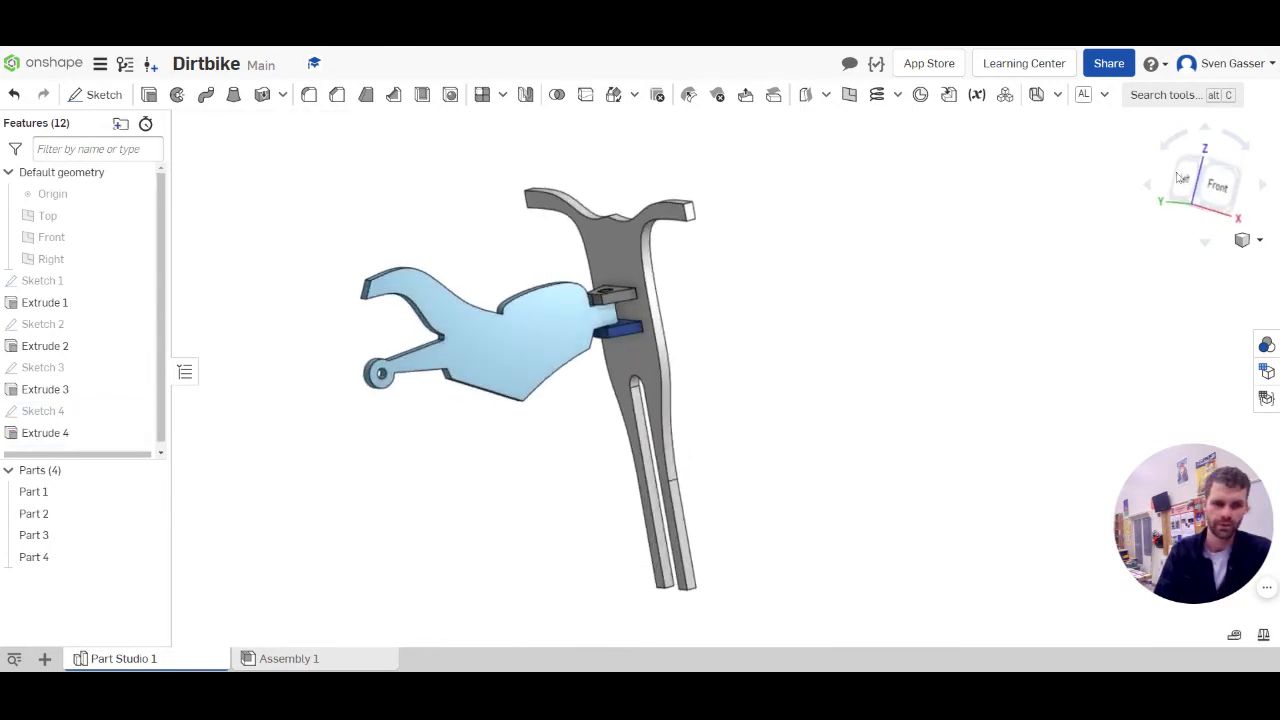
pyautogui.click(1224, 181)
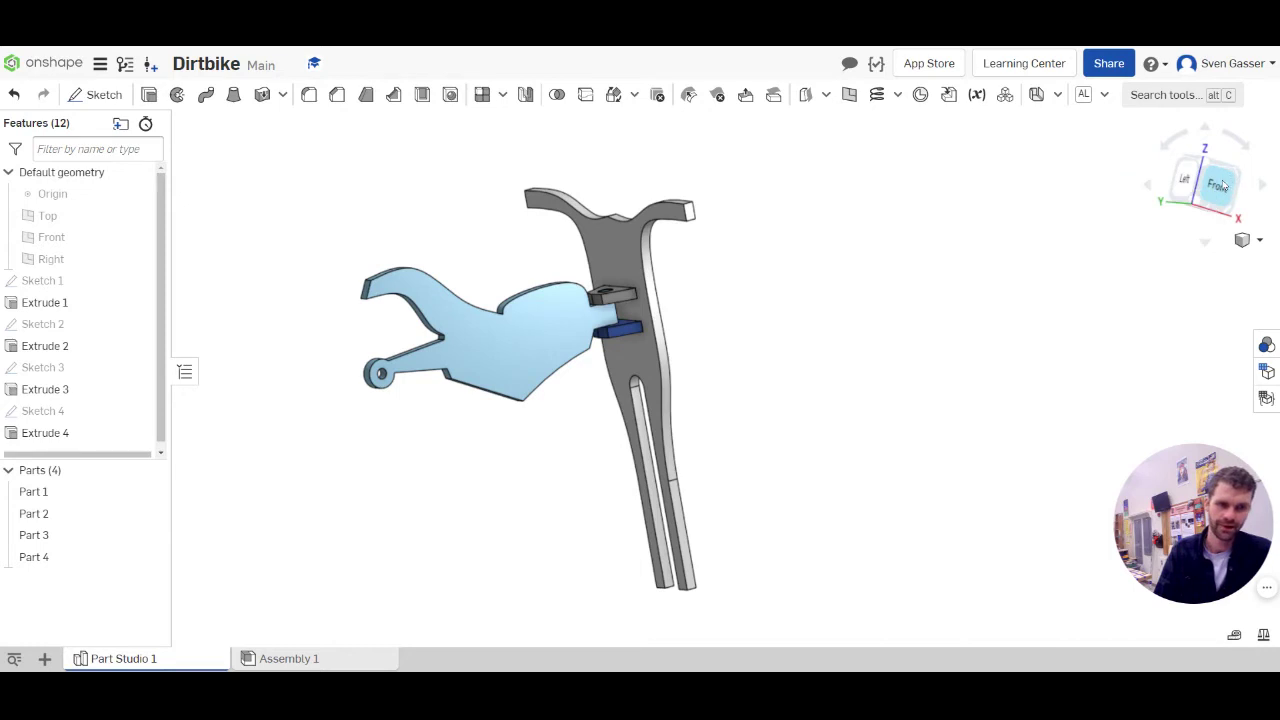
pyautogui.moveTo(832, 300); pyautogui.dragTo(811, 274, button='right')
pyautogui.scroll(-5, 770, 265)
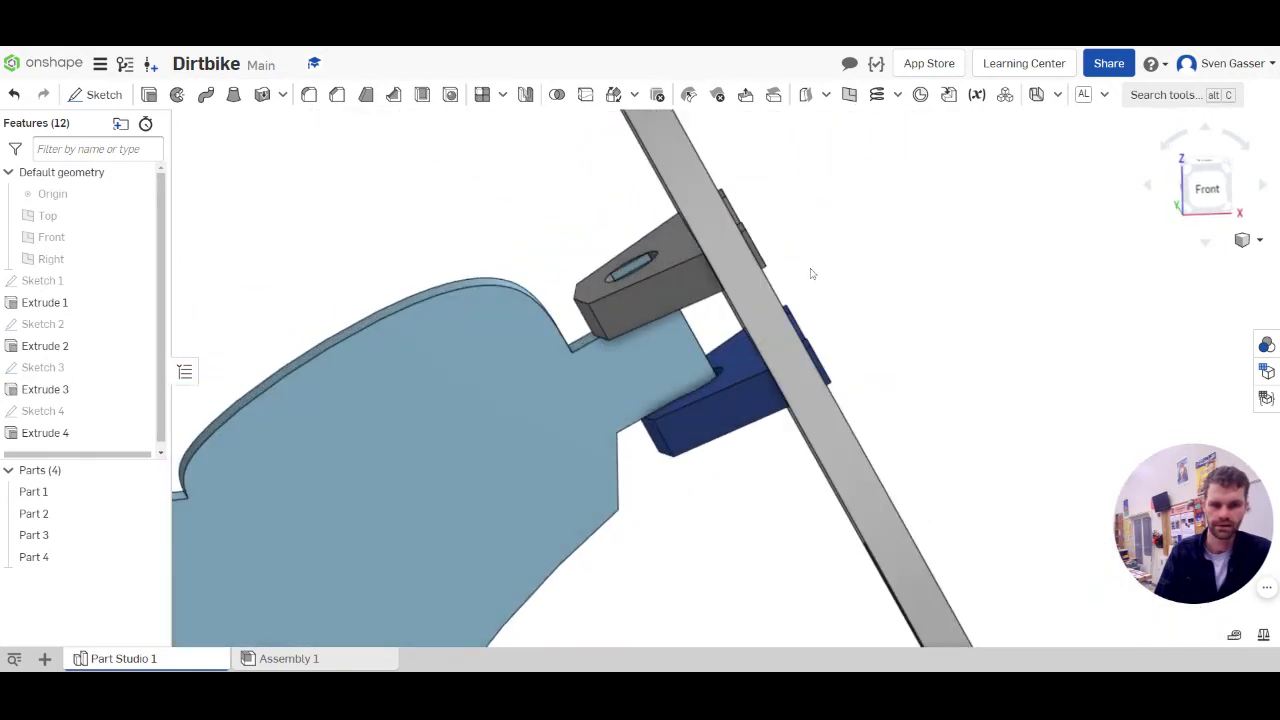
pyautogui.scroll(5, 812, 274)
pyautogui.moveTo(730, 283); pyautogui.dragTo(684, 364, button='right')
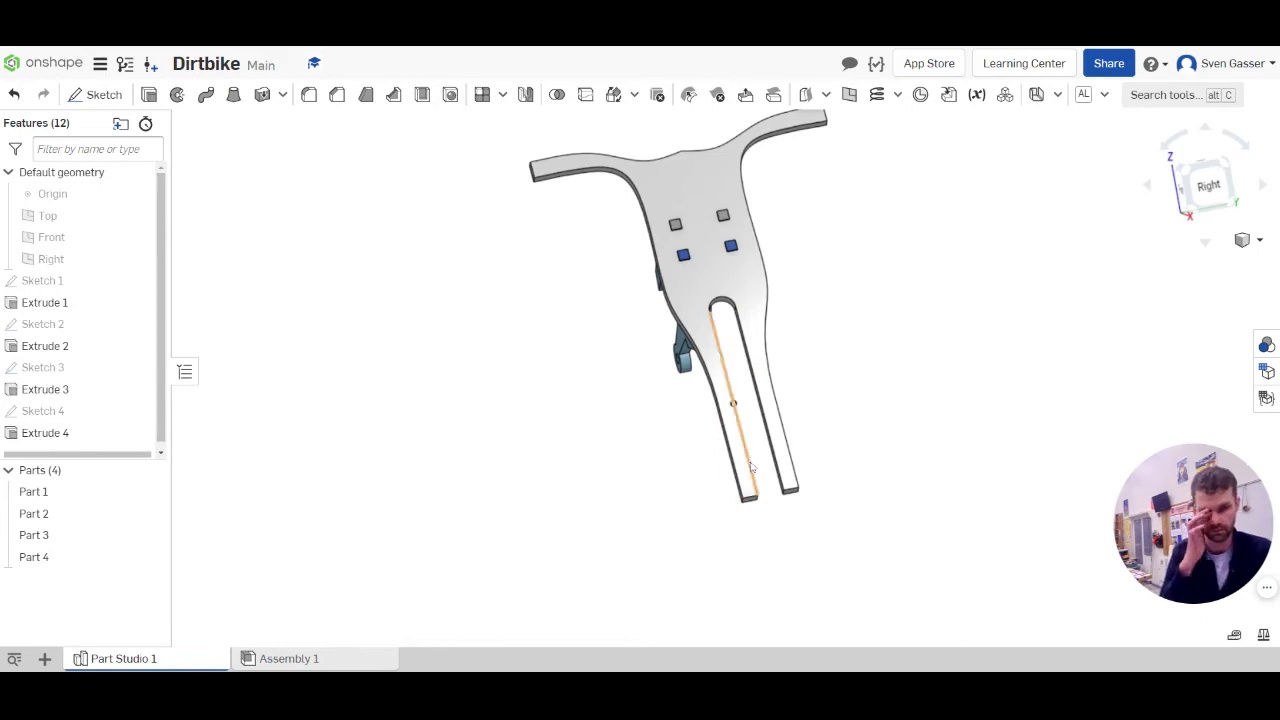
pyautogui.moveTo(696, 486); pyautogui.dragTo(752, 486, button='right')
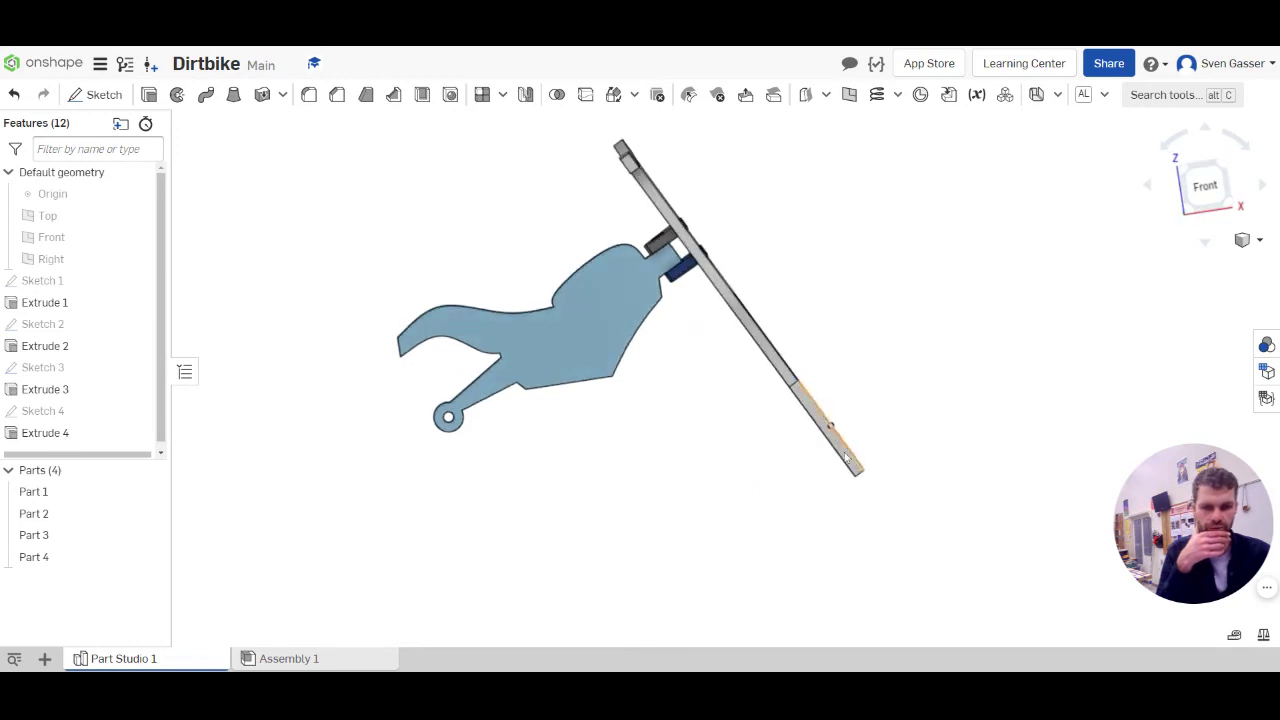
pyautogui.moveTo(838, 454); pyautogui.dragTo(740, 476, button='right')
# Step: Reopen Sketch 4 for editing and face its sketch plane straight on
pyautogui.rightClick(42, 367)
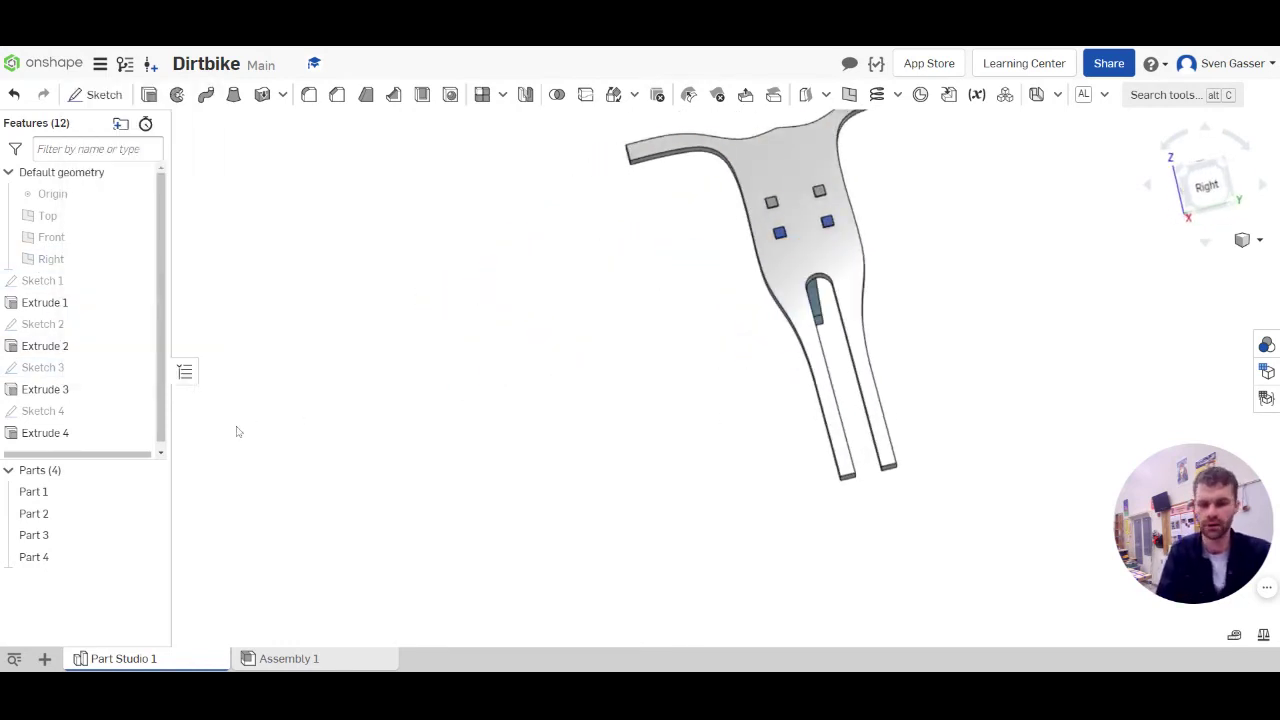
pyautogui.doubleClick(50, 420)
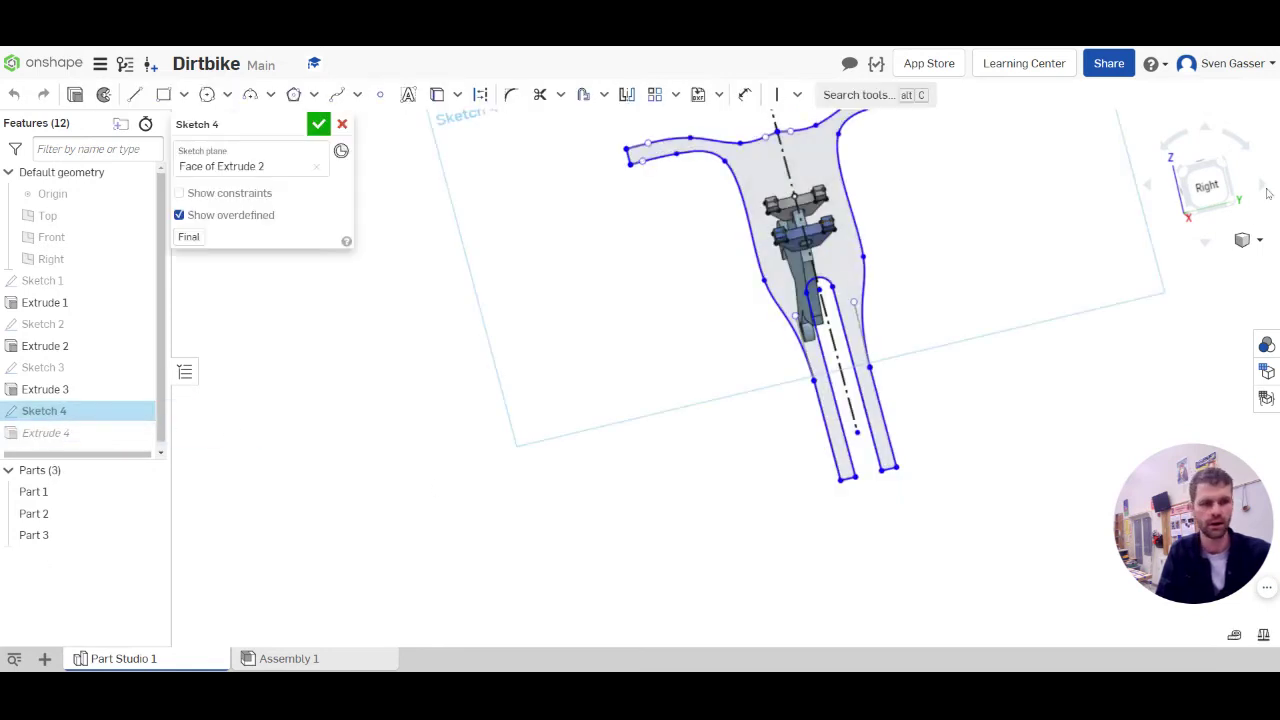
pyautogui.click(1266, 192)
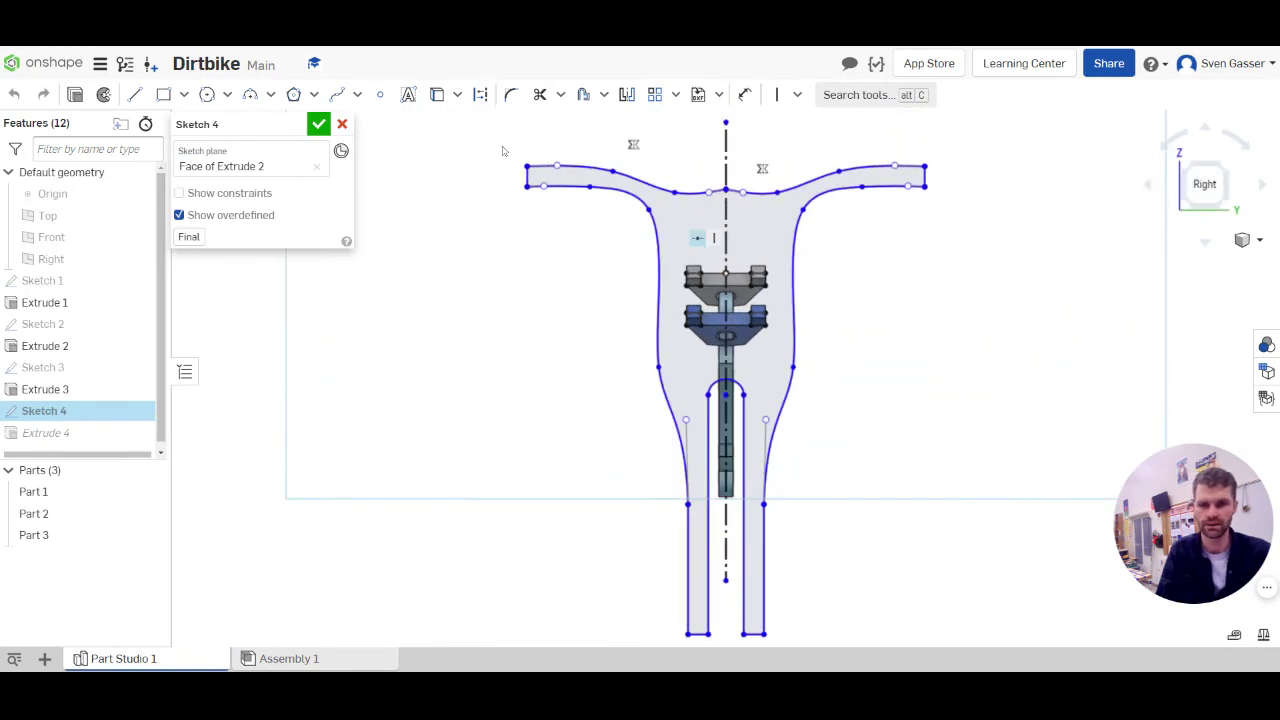
pyautogui.moveTo(503, 151); pyautogui.dragTo(1070, 242)
pyautogui.click(743, 193)
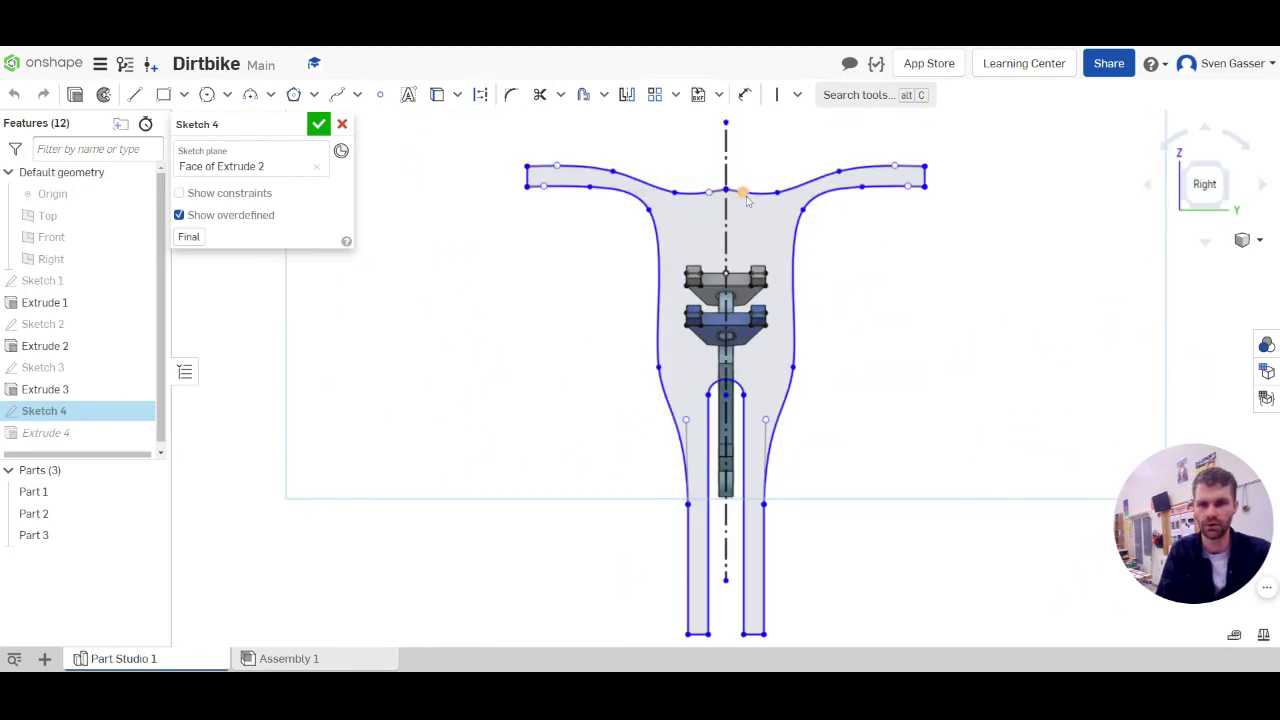
# Step: Use Transform to move the handlebar's upper splines and short end lines straight down in the front profile
pyautogui.click(602, 95)
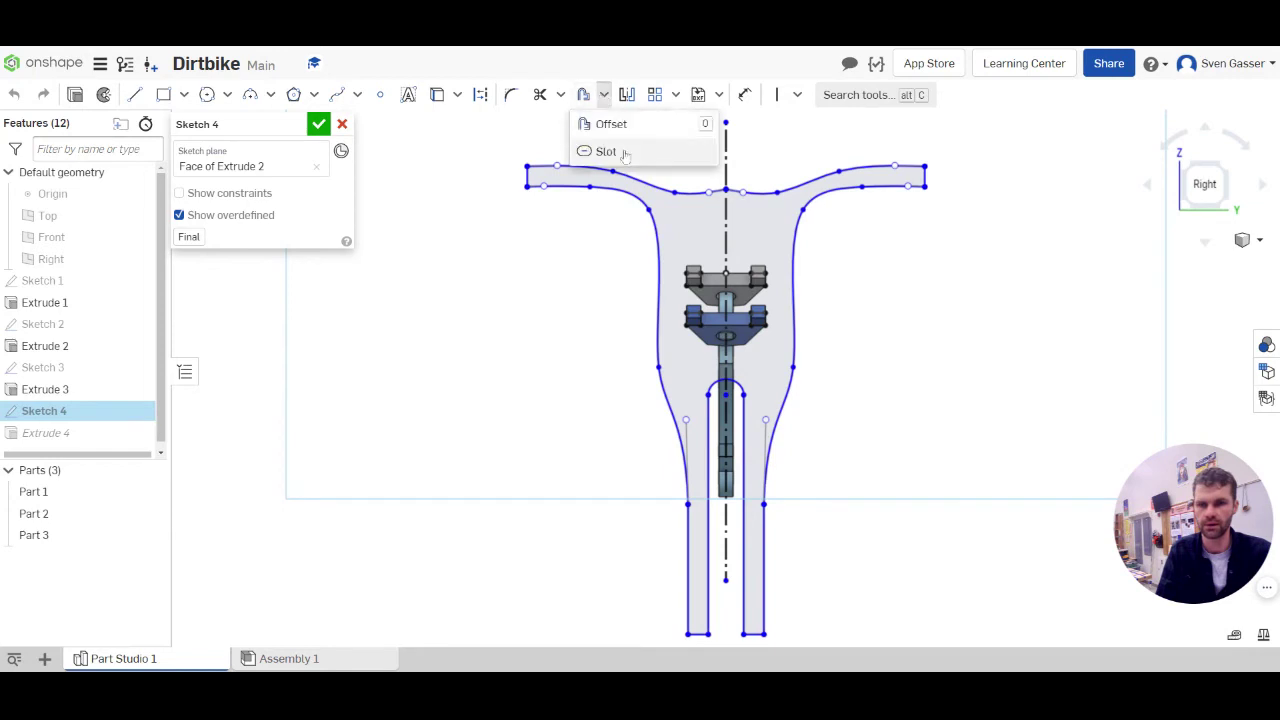
pyautogui.click(676, 95)
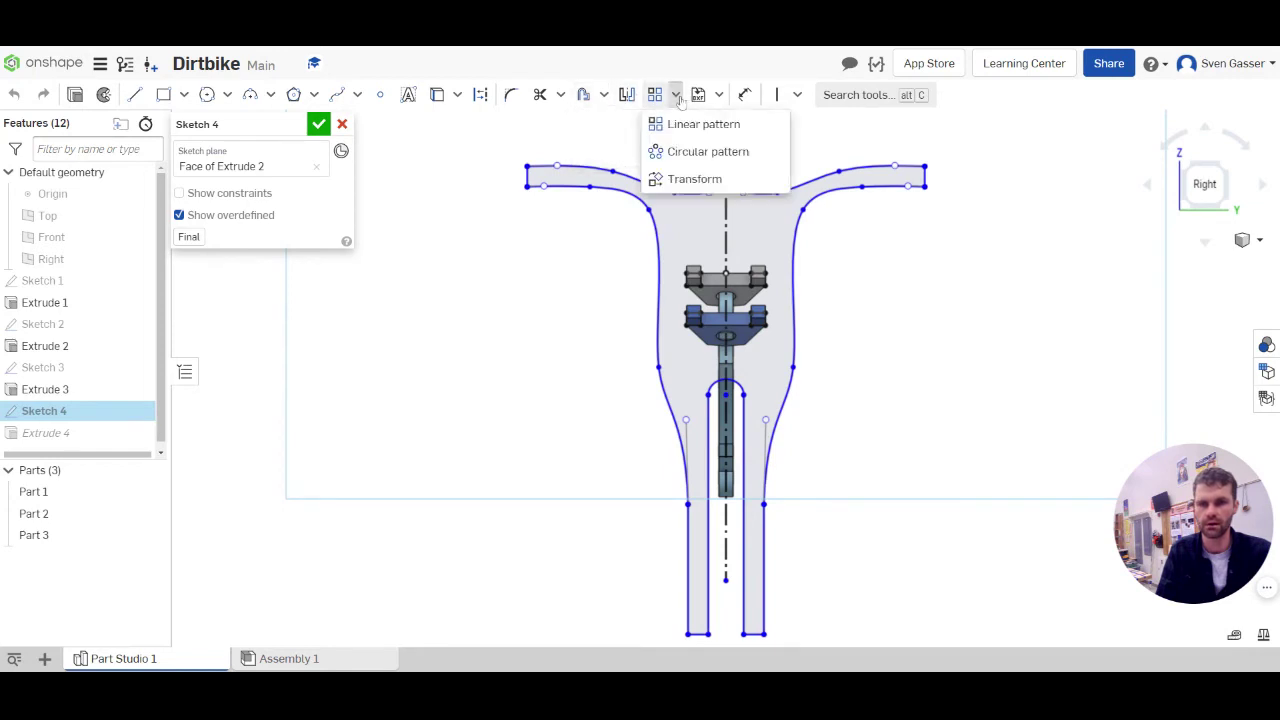
pyautogui.click(694, 177)
pyautogui.moveTo(472, 136); pyautogui.dragTo(997, 234)
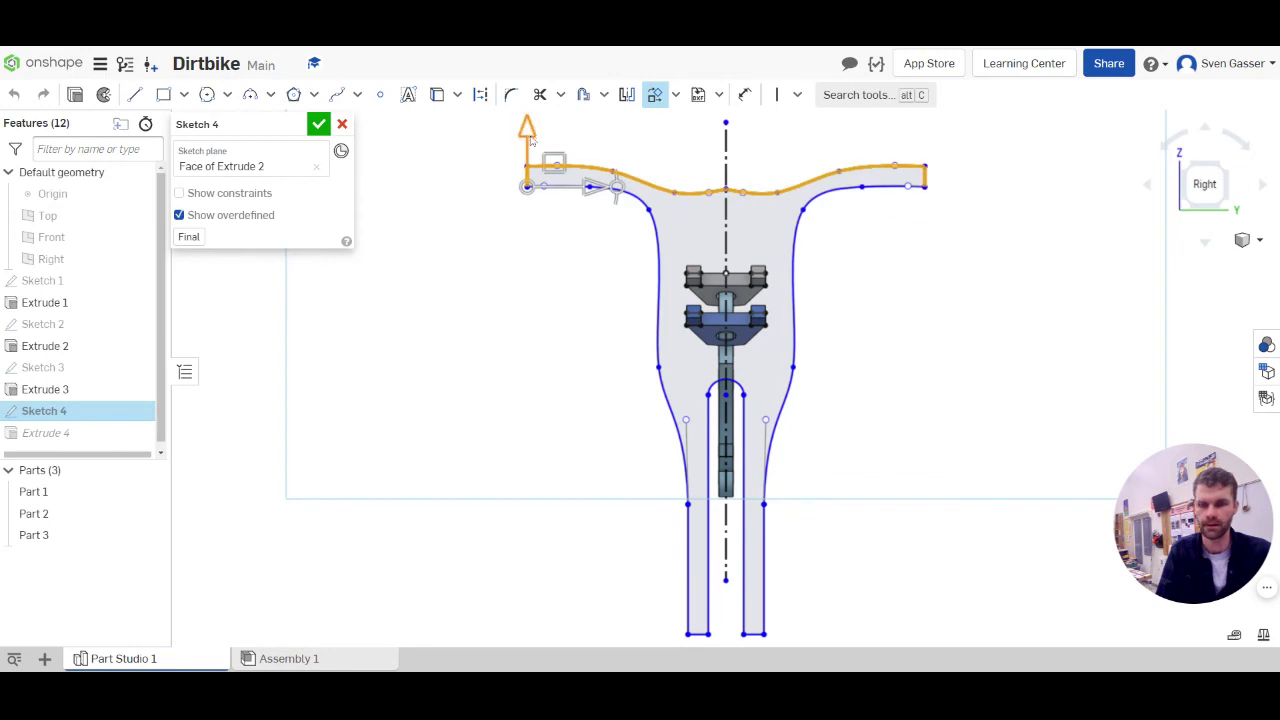
pyautogui.moveTo(531, 141); pyautogui.dragTo(531, 161)
pyautogui.rightClick(531, 163)
pyautogui.click(500, 218)
pyautogui.click(505, 297)
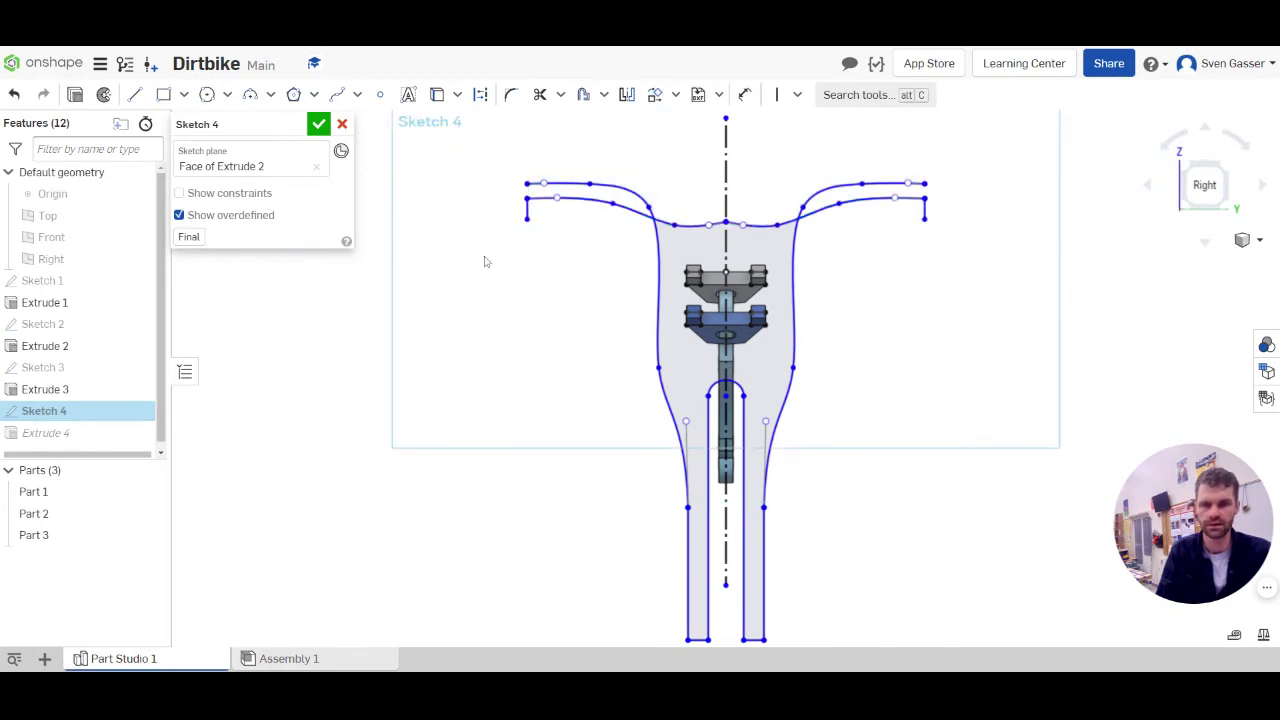
# Step: Reshape the handlebar's underside splines below the upper ones, joining their outer ends to the short end lines, and accept Sketch 4
pyautogui.moveTo(612, 203); pyautogui.dragTo(596, 245)
pyautogui.moveTo(650, 212); pyautogui.dragTo(655, 257)
pyautogui.moveTo(529, 187); pyautogui.dragTo(528, 224)
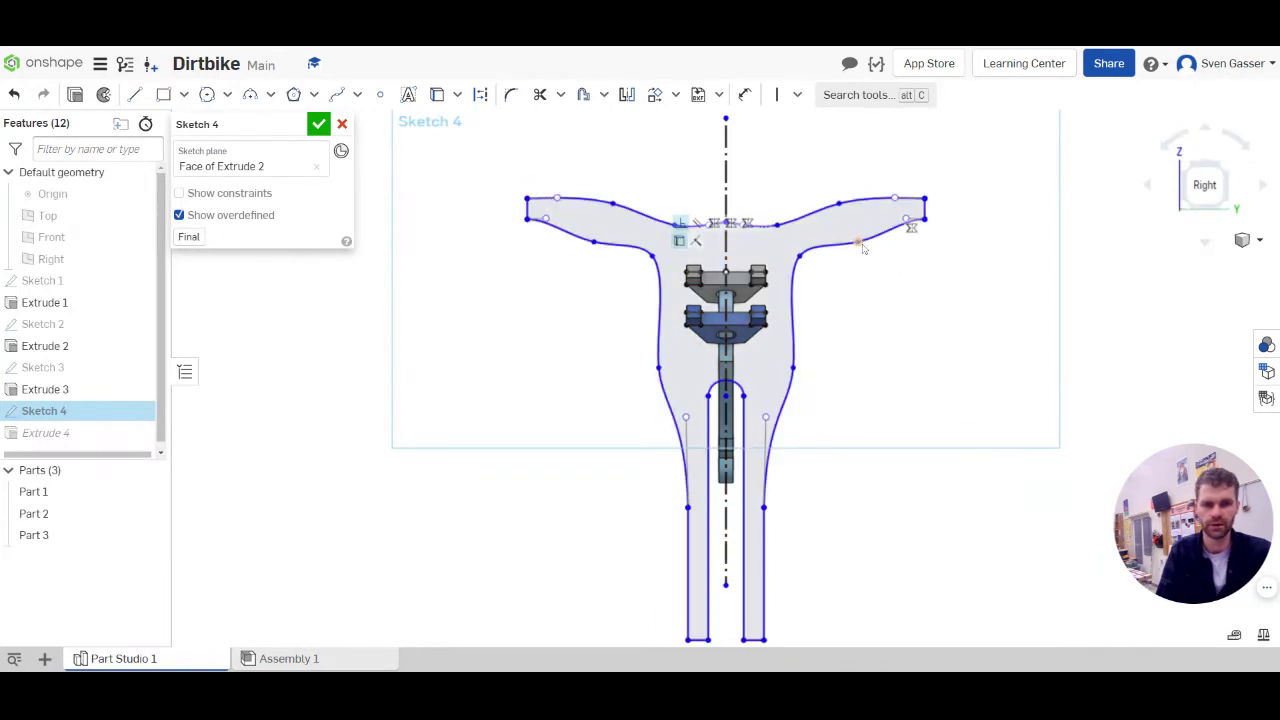
pyautogui.moveTo(862, 246); pyautogui.dragTo(857, 222)
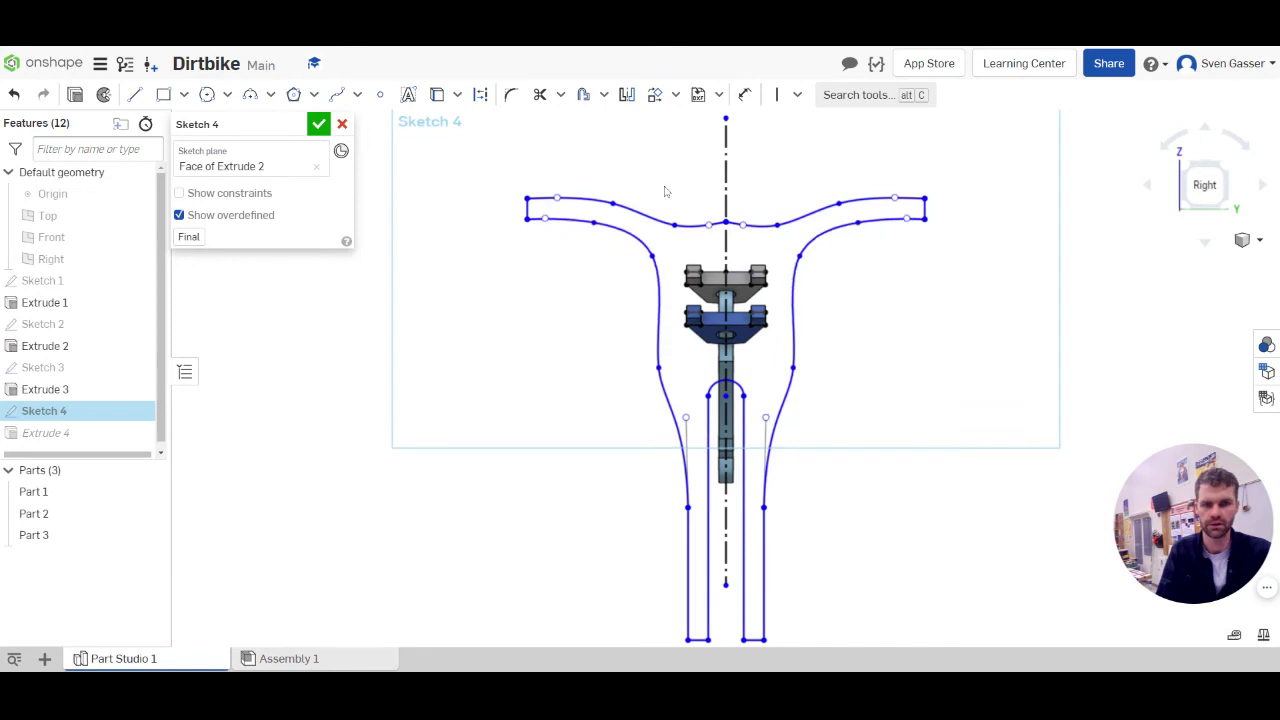
pyautogui.click(318, 125)
pyautogui.moveTo(550, 363); pyautogui.dragTo(648, 358, button='right')
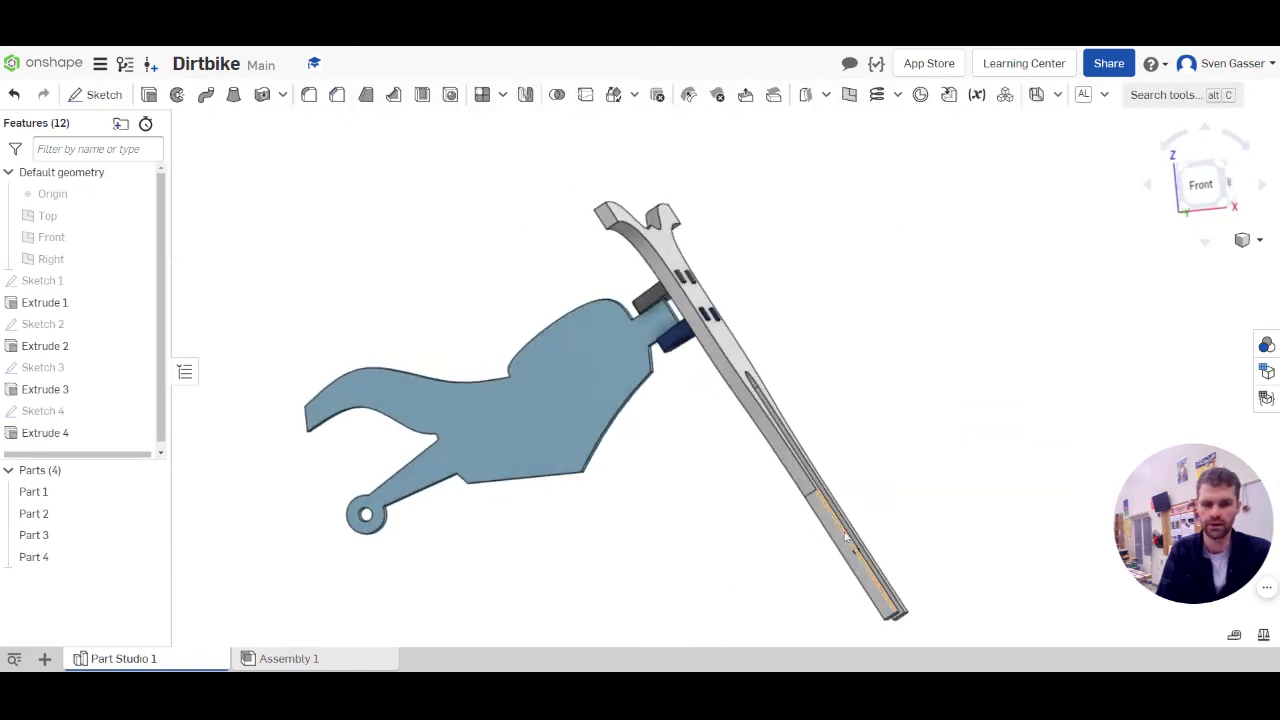
pyautogui.scroll(-3, 782, 403)
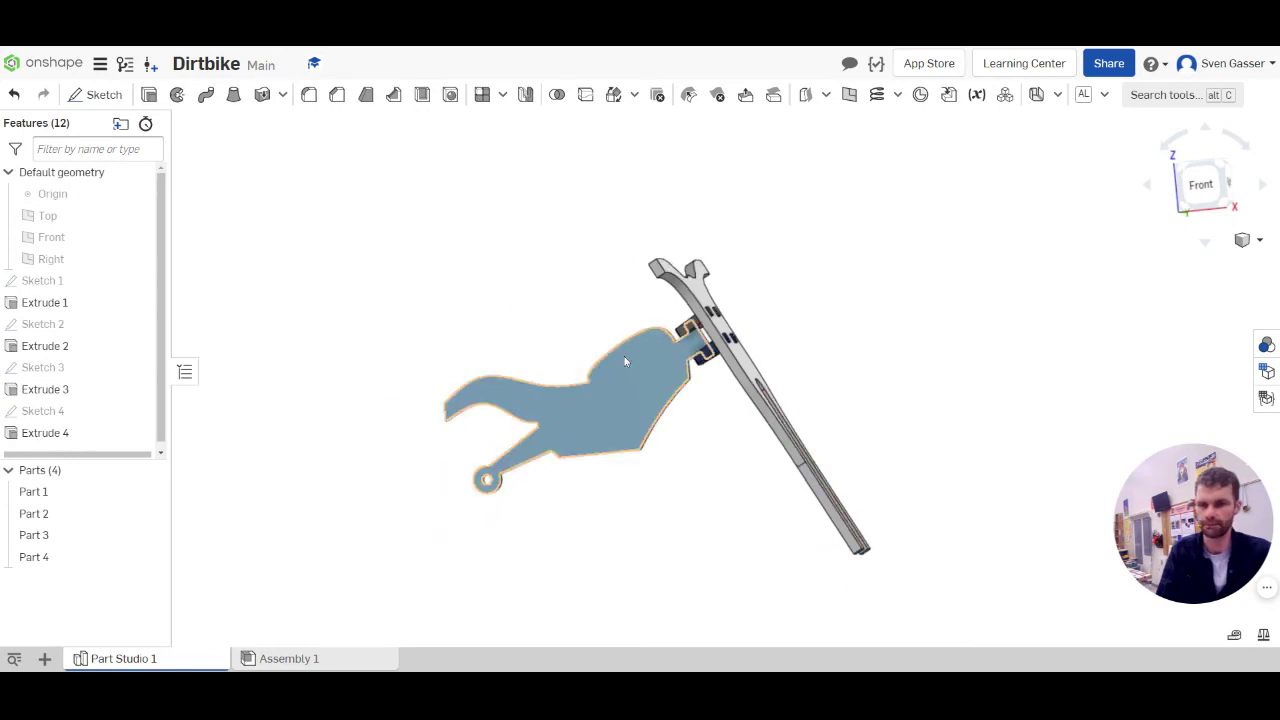
pyautogui.moveTo(1233, 540)
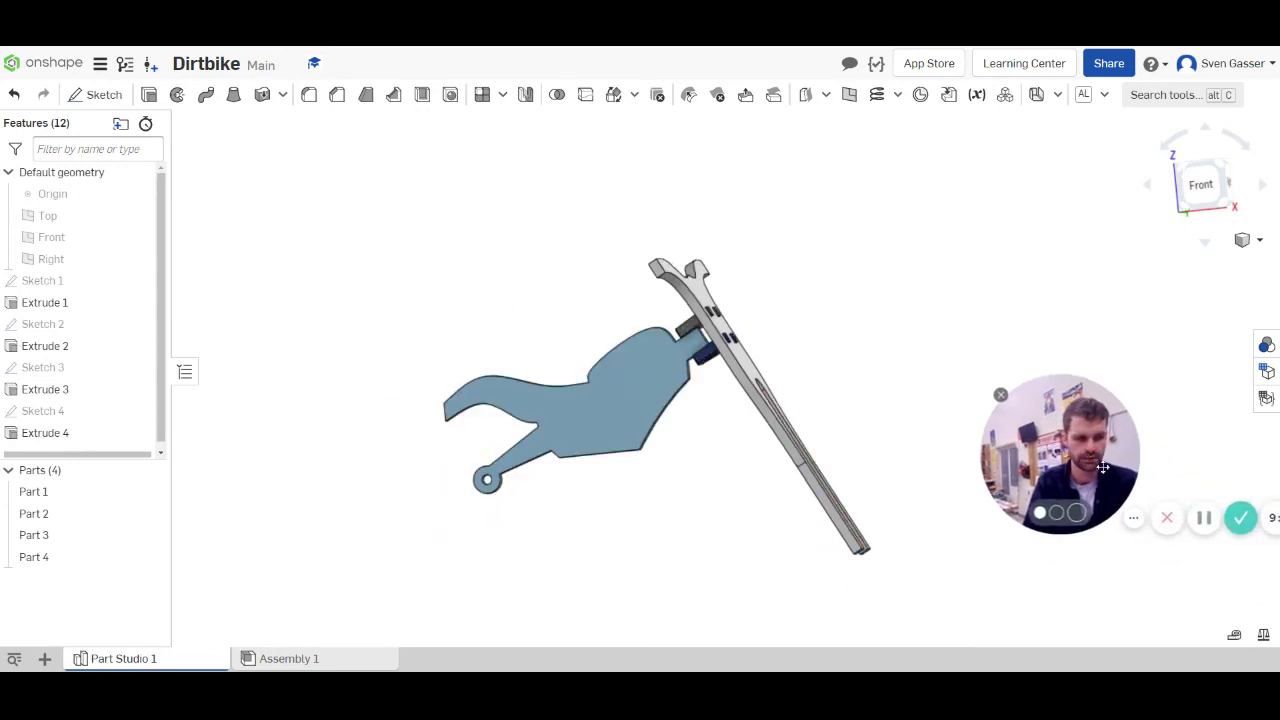
pyautogui.click(1188, 517)
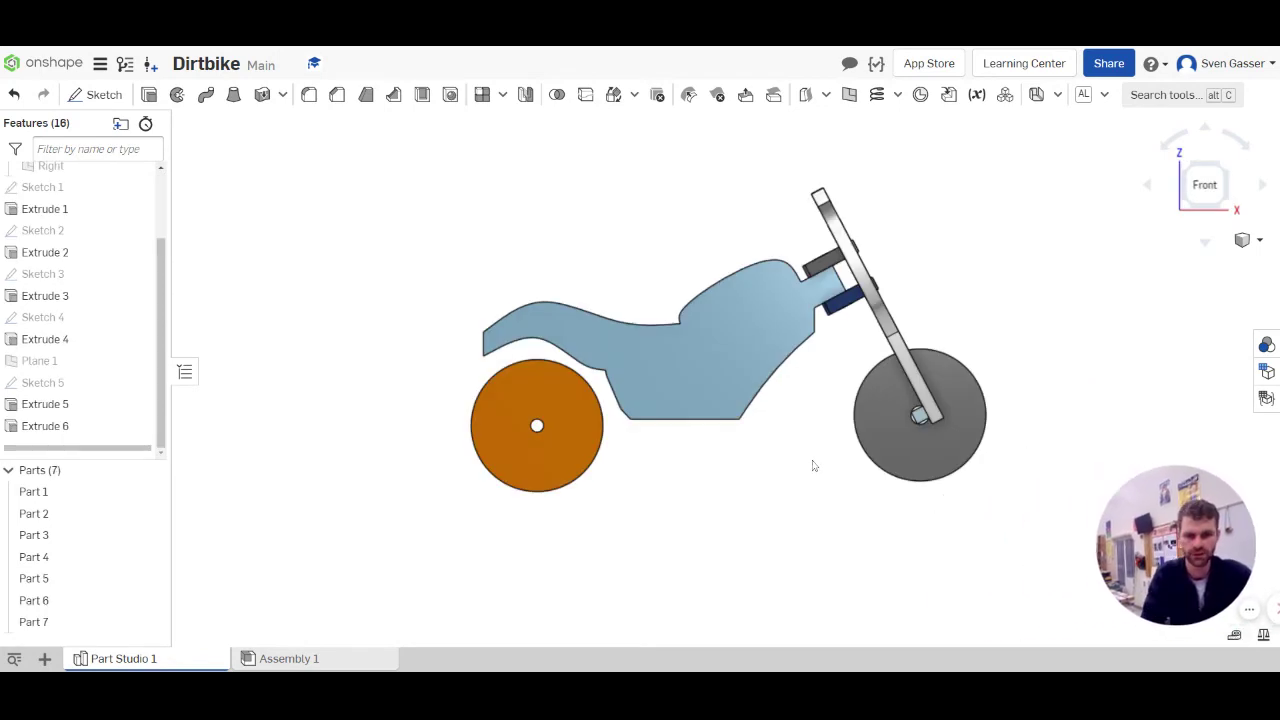
# Step: Examine from the front and at slight angles how the front wheel and square axle sit against the fork's lower end
pyautogui.moveTo(813, 465)
pyautogui.mouseDown(button='right')
pyautogui.moveTo(738, 486)
pyautogui.moveTo(796, 332)
pyautogui.moveTo(775, 337)
pyautogui.moveTo(758, 381)
pyautogui.moveTo(739, 352)
pyautogui.moveTo(742, 476)
pyautogui.moveTo(799, 474)
pyautogui.mouseUp(button='right')
pyautogui.scroll(3, 799, 474)
pyautogui.scroll(-5, 799, 474)
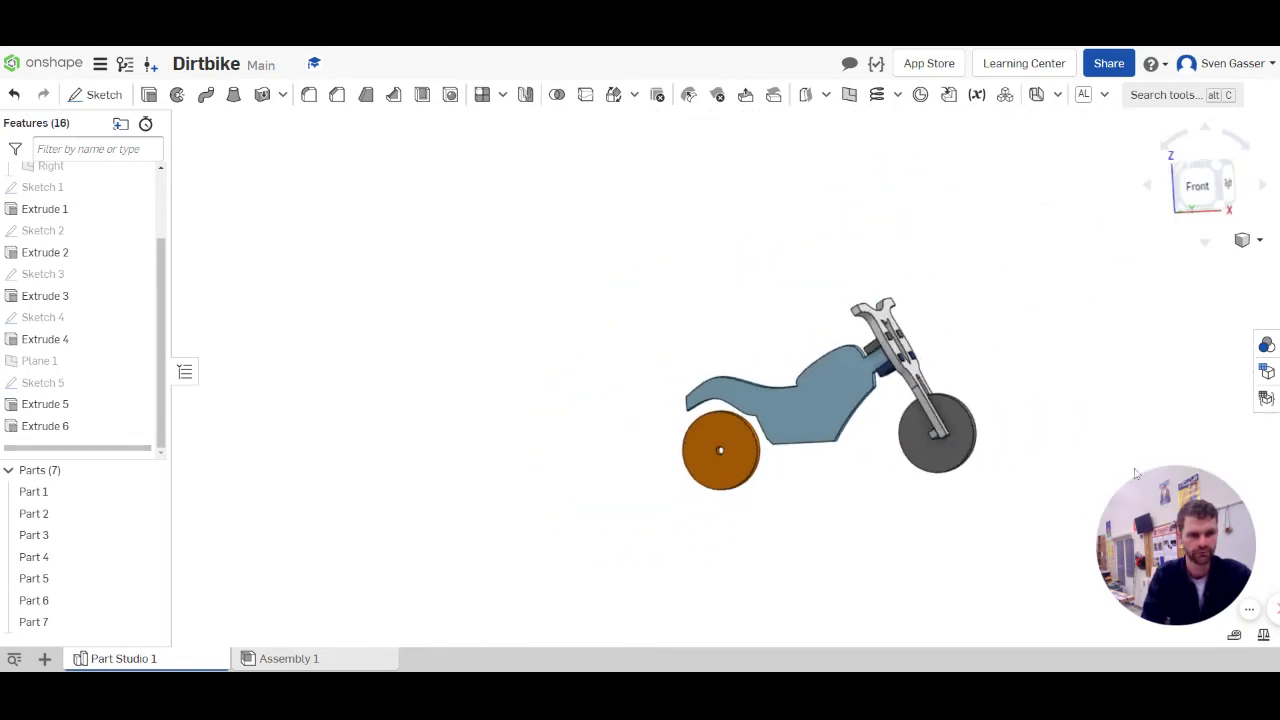
pyautogui.scroll(6, 994, 457)
pyautogui.moveTo(879, 460); pyautogui.dragTo(759, 441, button='right')
pyautogui.hotkey('shift', '1')
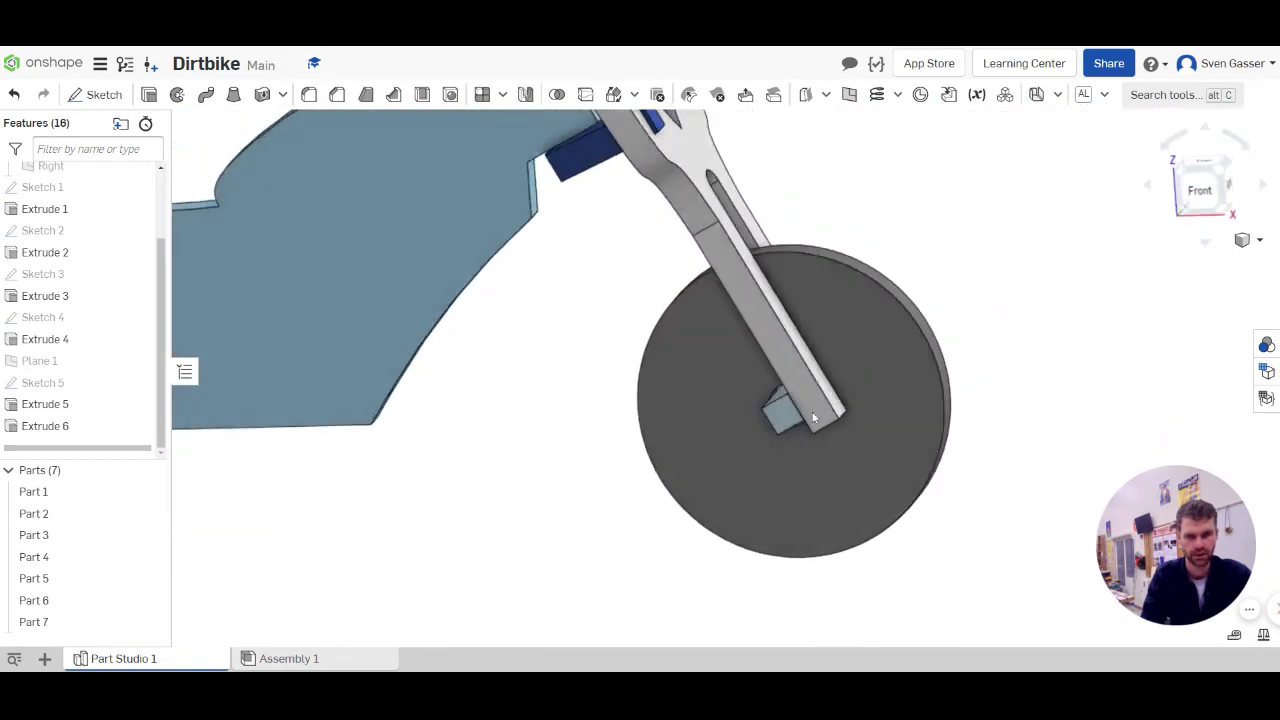
pyautogui.click(655, 385)
pyautogui.click(615, 401)
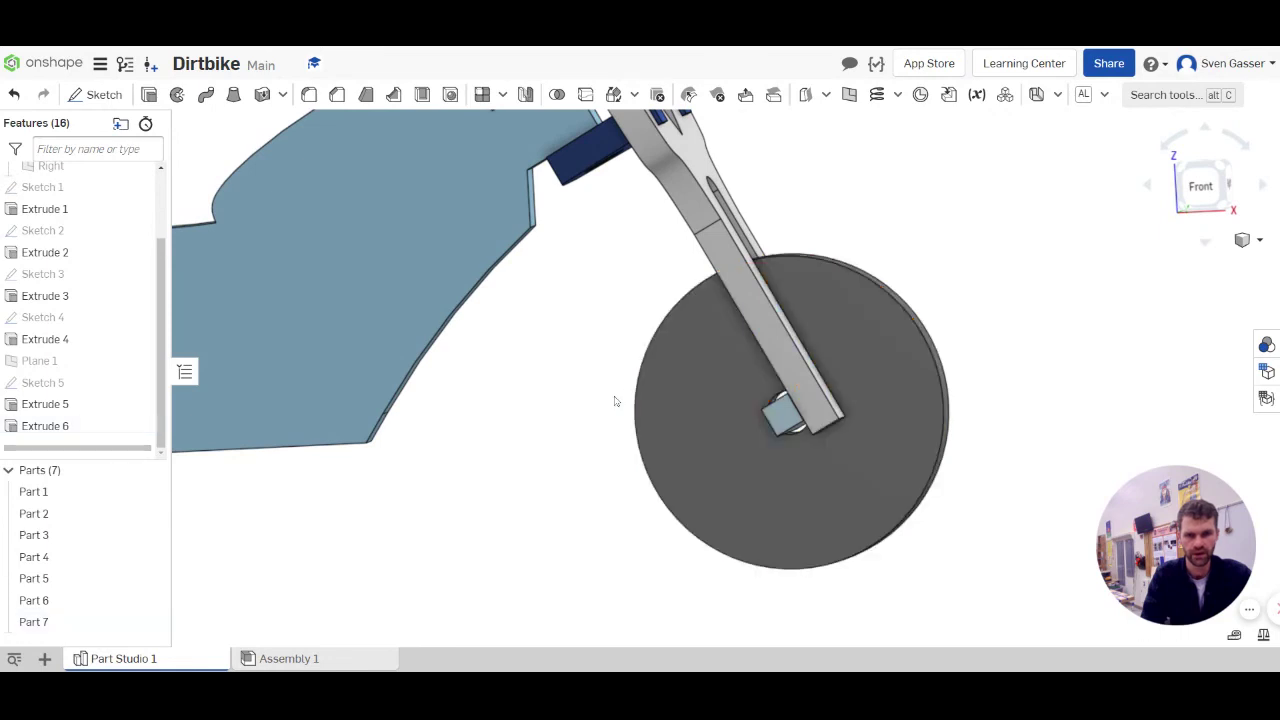
pyautogui.hotkey('shift', '1')
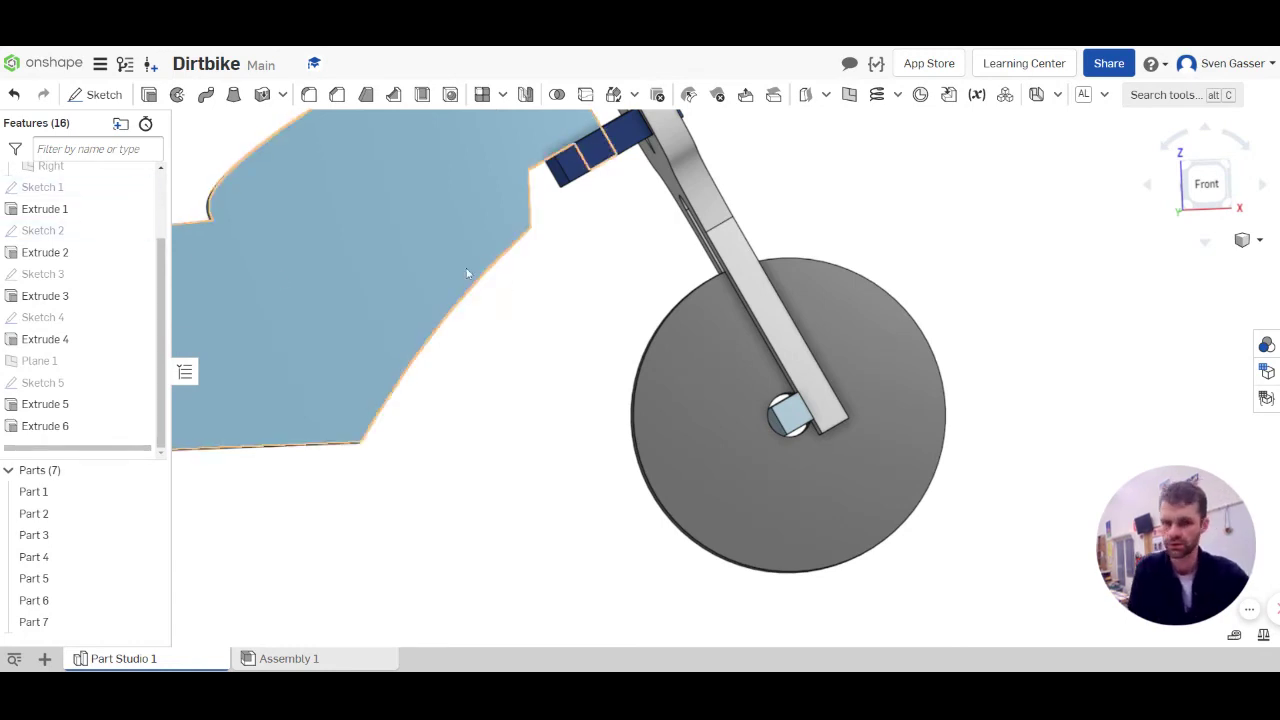
pyautogui.moveTo(469, 274); pyautogui.dragTo(563, 336, button='right')
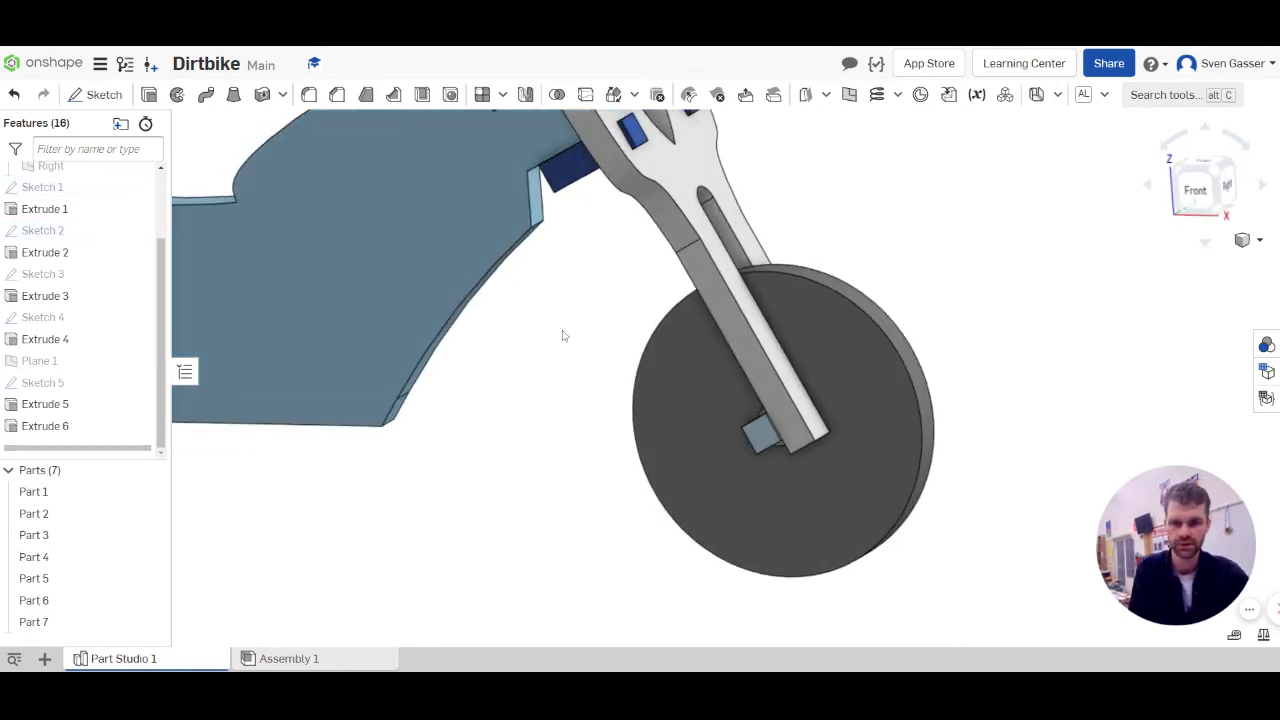
# Step: Highlight Sketch 5 to check its wheel circles and axle profile against the fork, and clear the selection
pyautogui.click(45, 382)
pyautogui.scroll(-3, 580, 465)
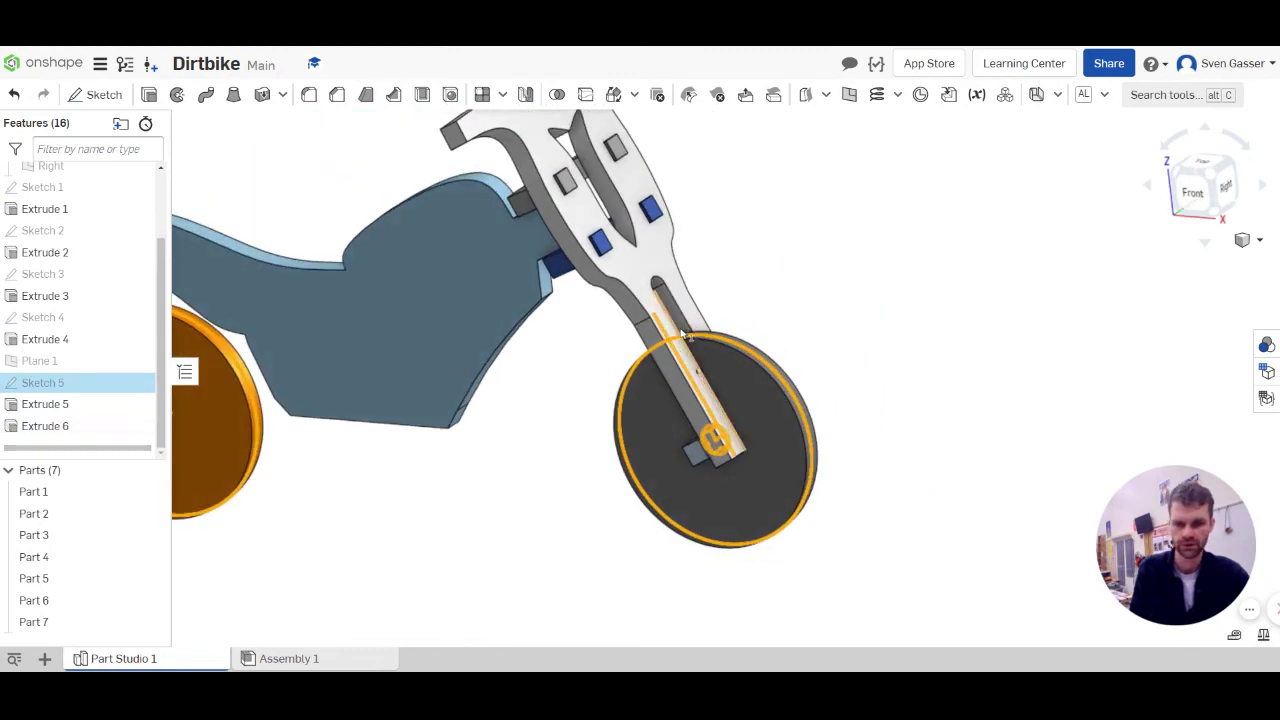
pyautogui.press('n')
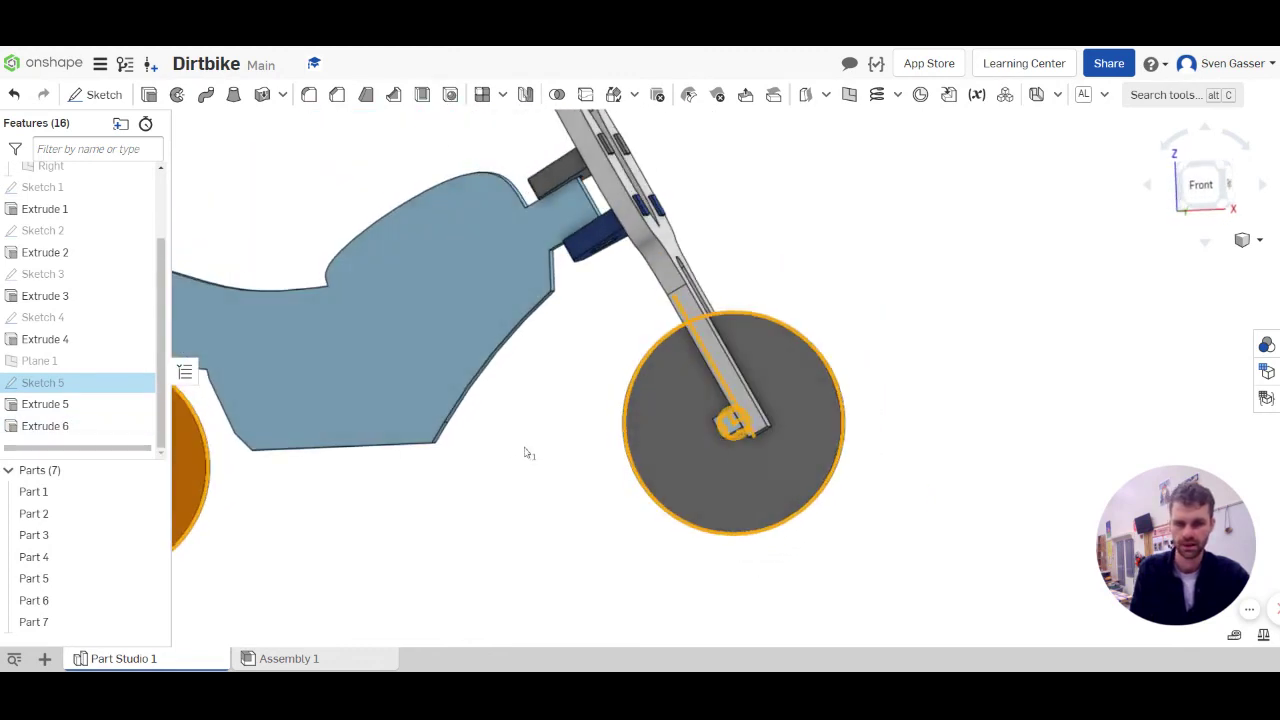
pyautogui.click(555, 457)
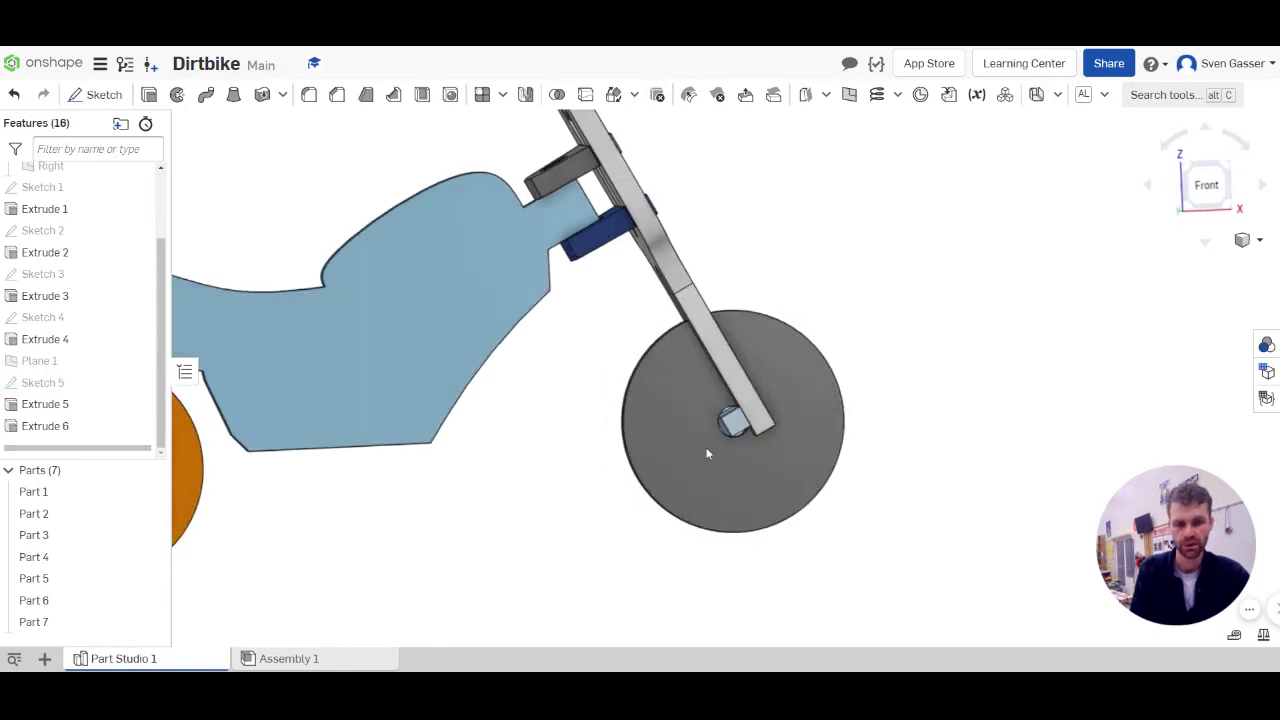
# Step: Inspect the square axle's end face and the front wheel's centre hole up close, selecting each in turn
pyautogui.scroll(3, 737, 428)
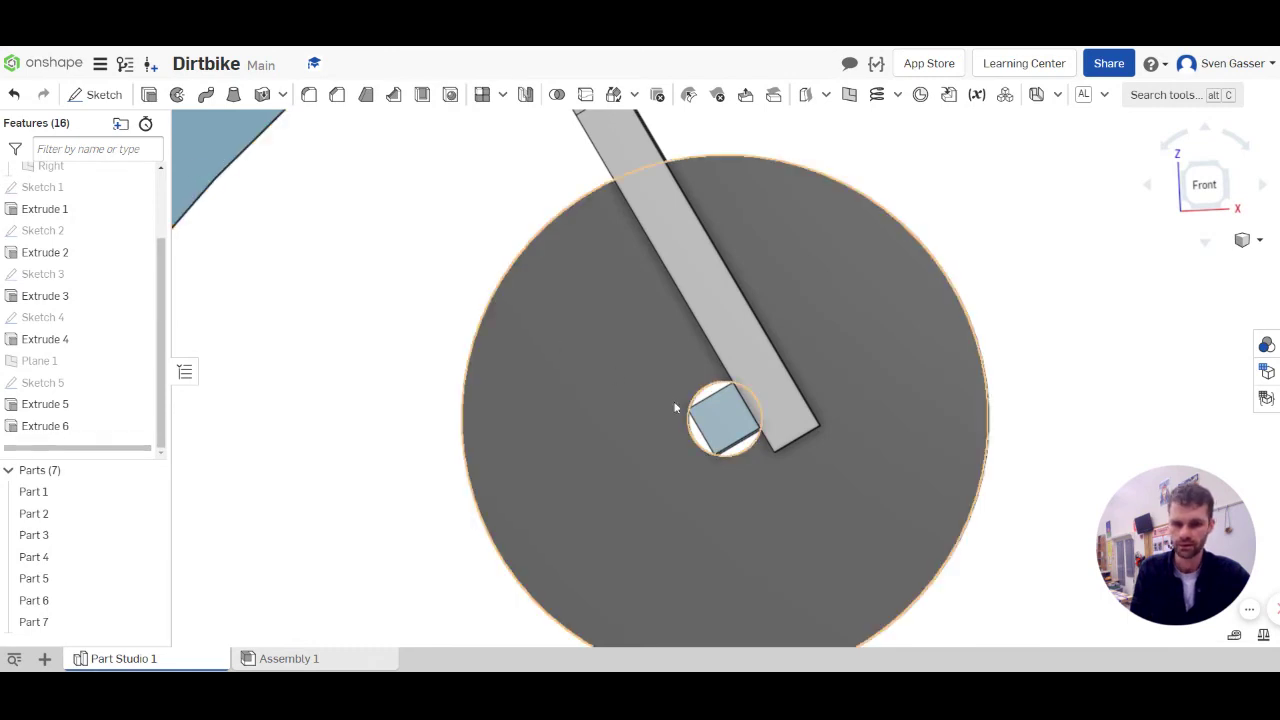
pyautogui.click(720, 428)
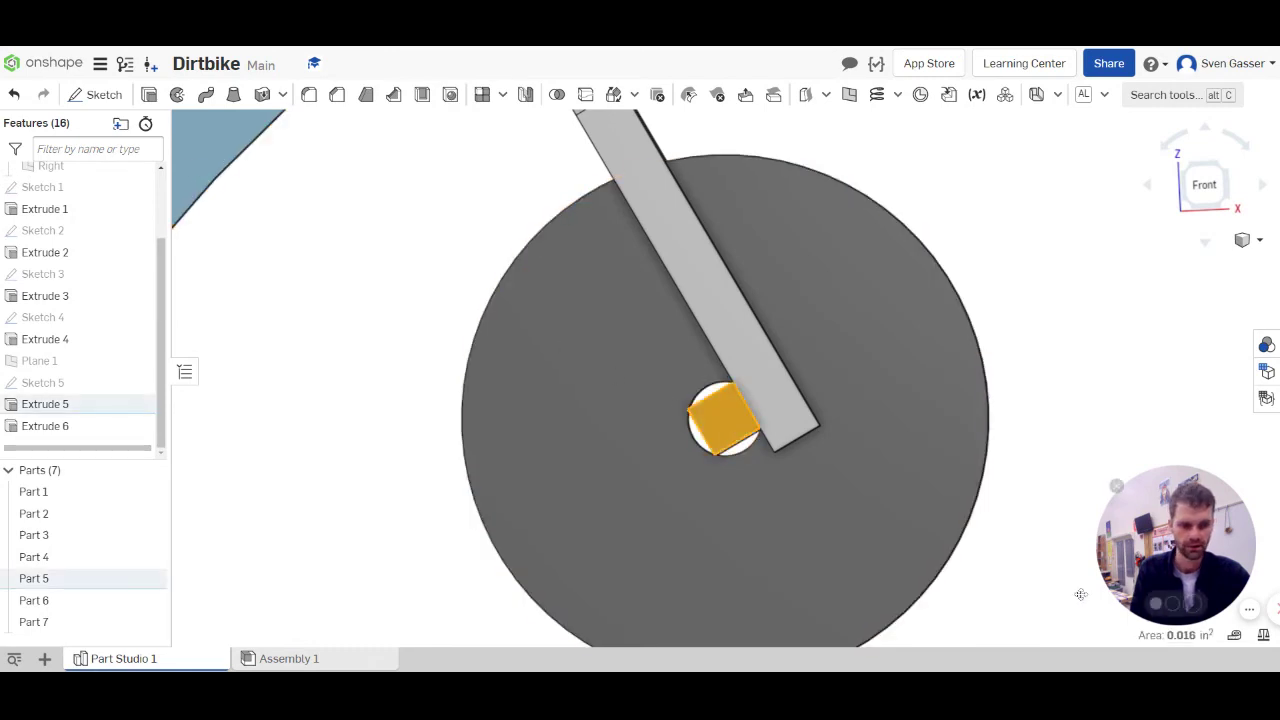
pyautogui.click(403, 231)
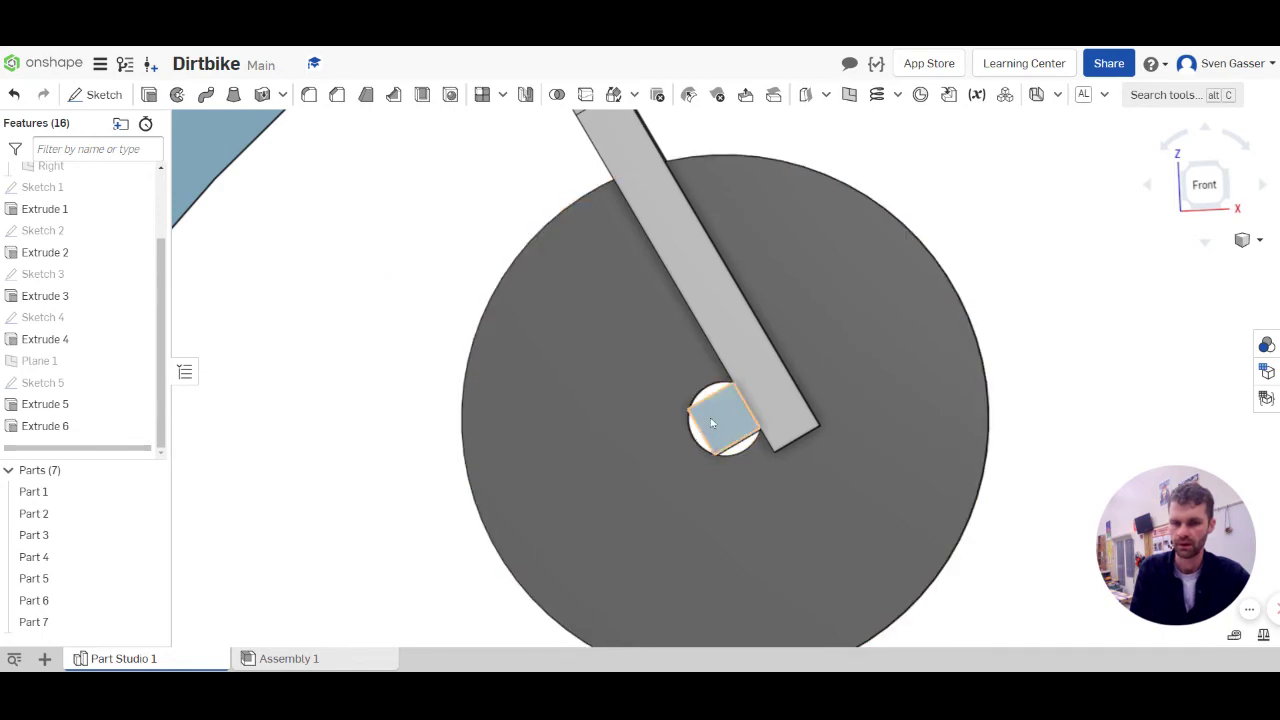
pyautogui.moveTo(646, 440); pyautogui.dragTo(622, 456, button='right')
pyautogui.hotkey('shift', '1')
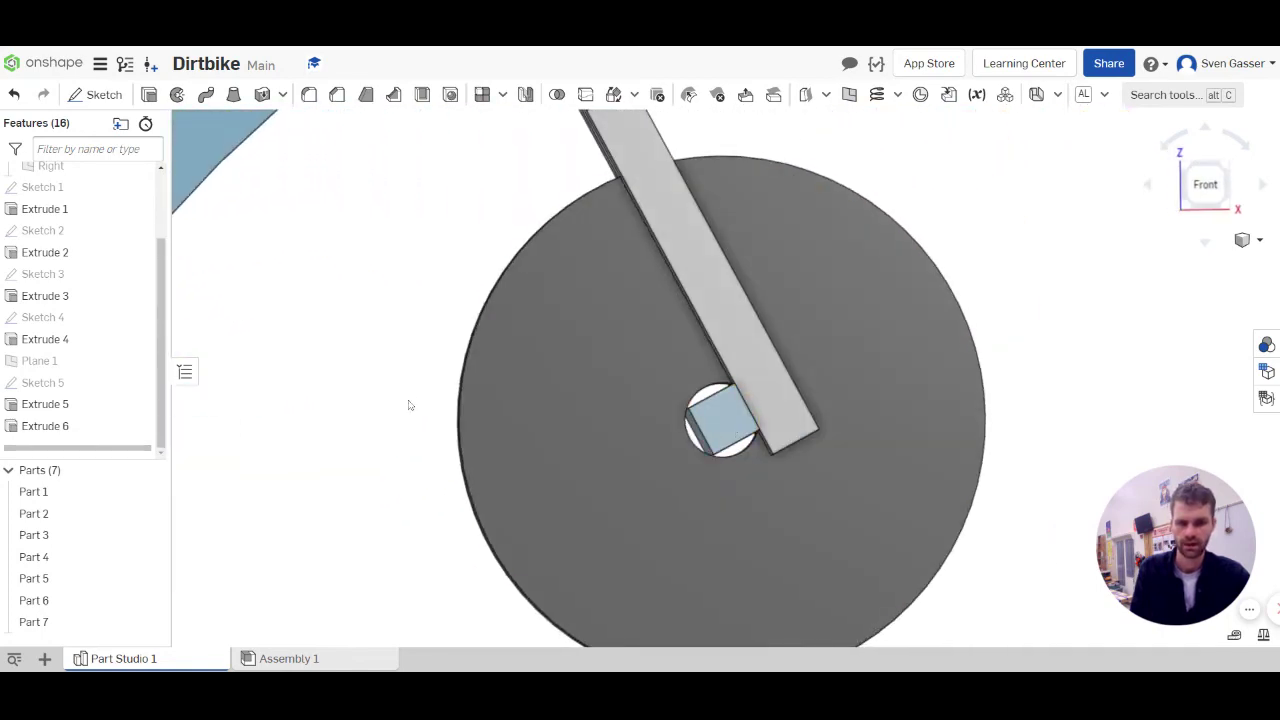
pyautogui.click(702, 451)
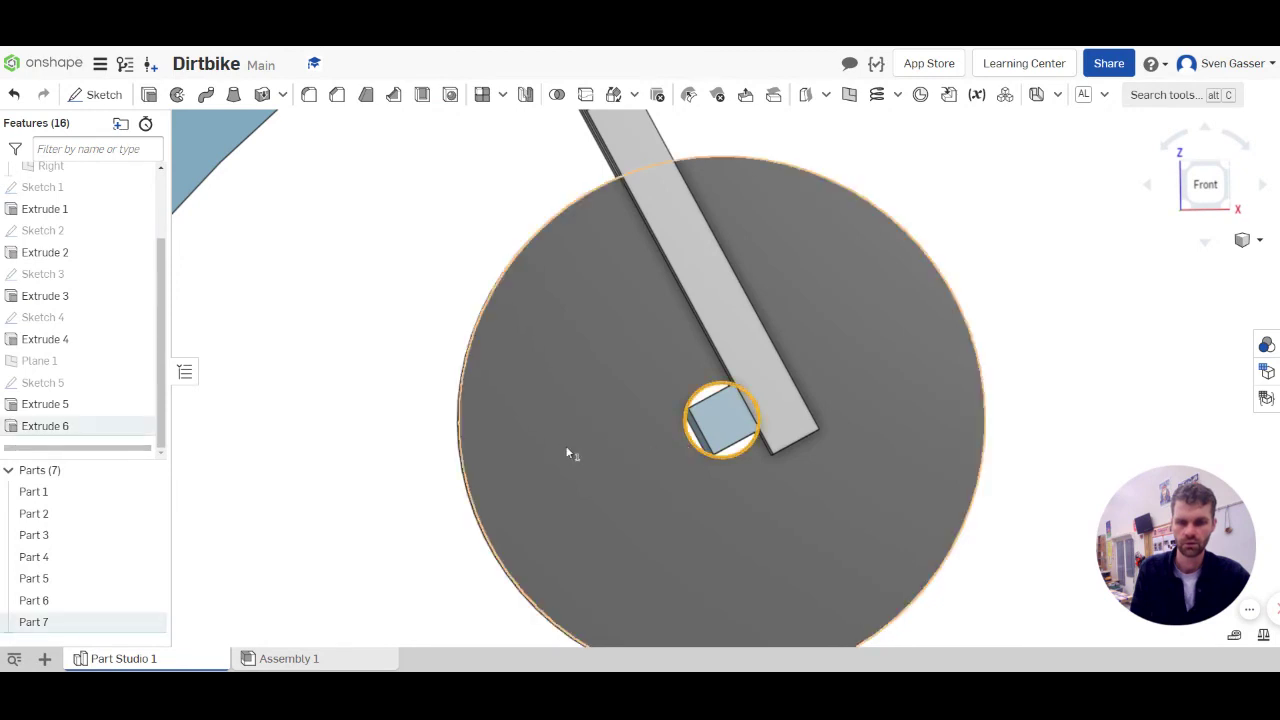
pyautogui.click(353, 352)
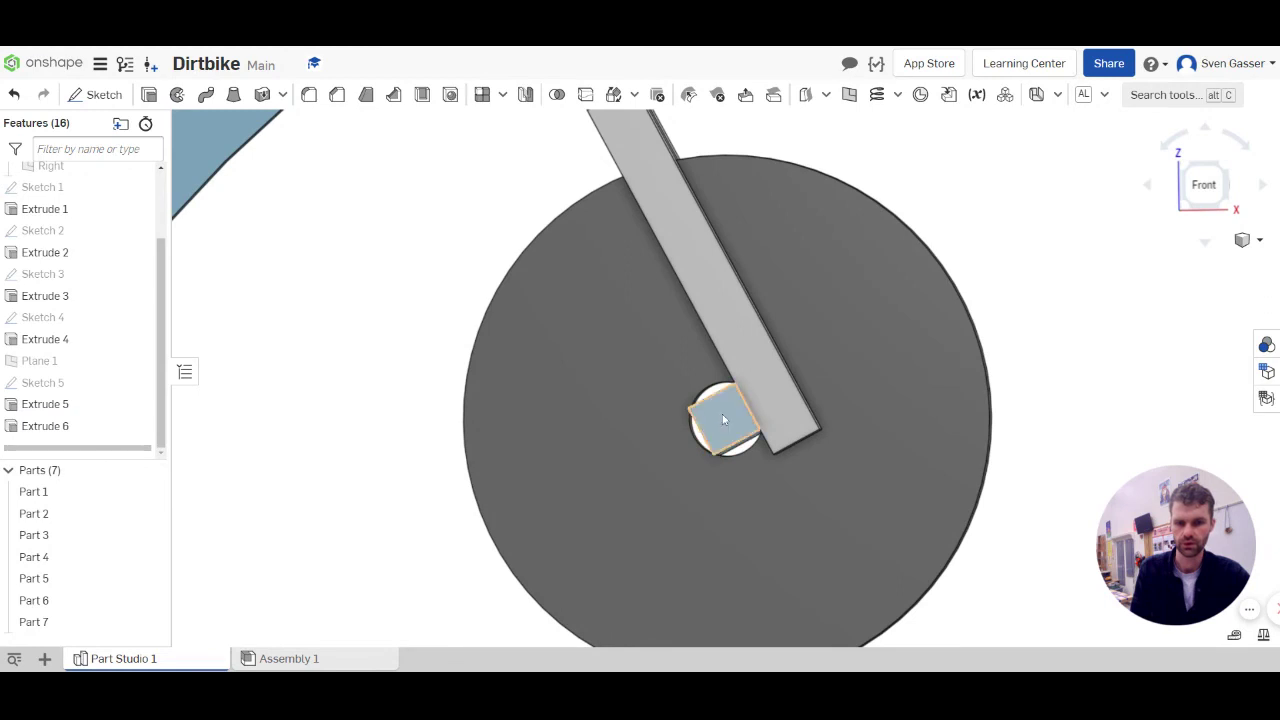
# Step: Examine the whole bike from the front view, including the rear wheel's position and clearance beneath the seat tail
pyautogui.scroll(-4, 714, 420)
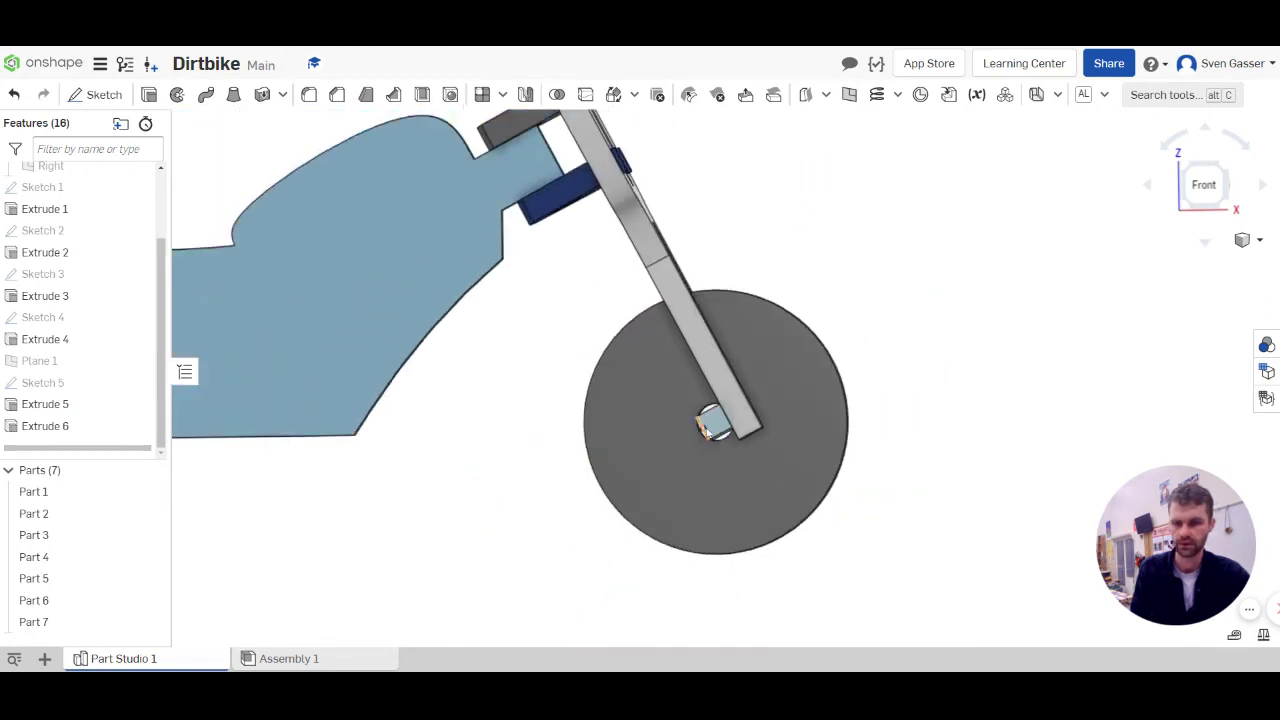
pyautogui.scroll(-2, 700, 426)
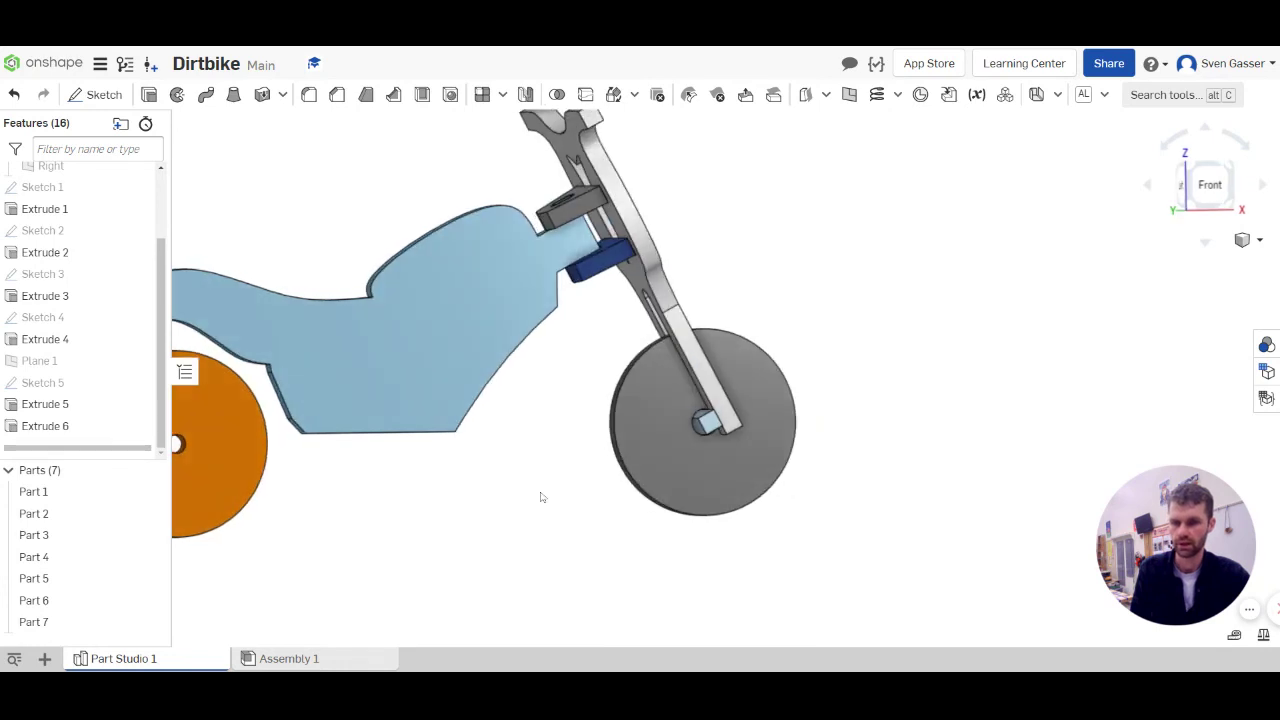
pyautogui.scroll(-3, 657, 447)
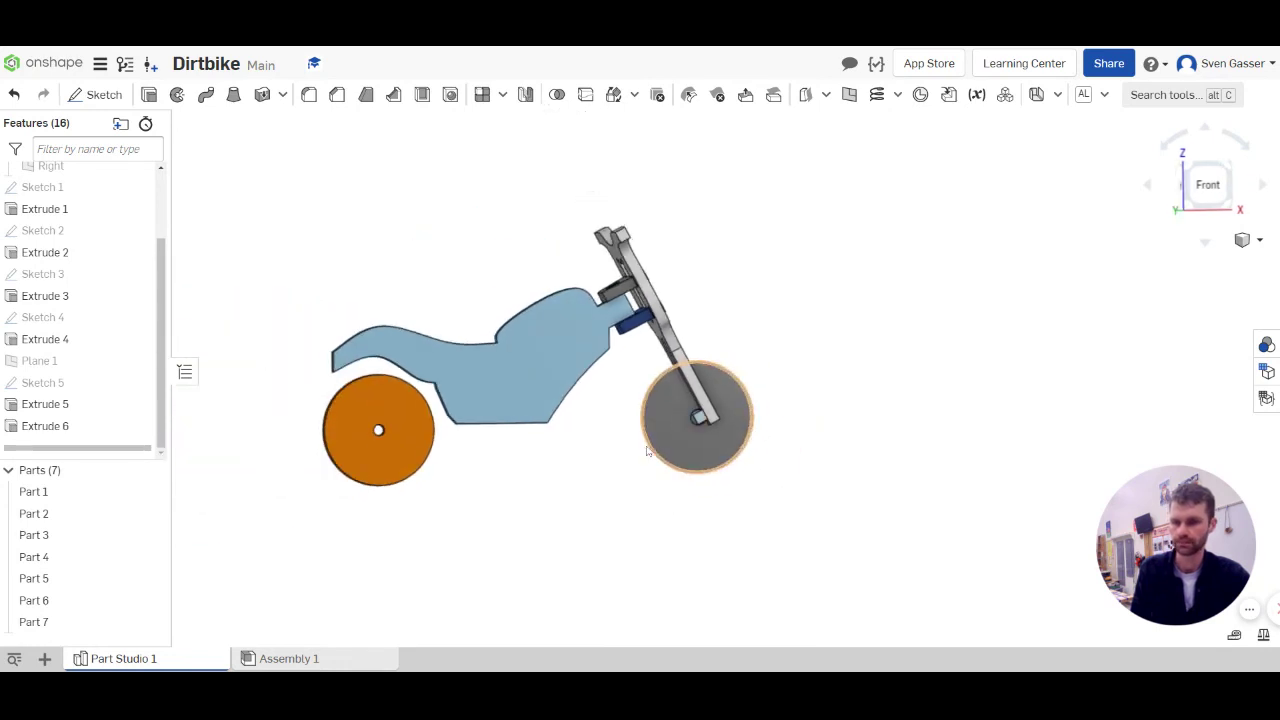
pyautogui.hotkey('shift', '1')
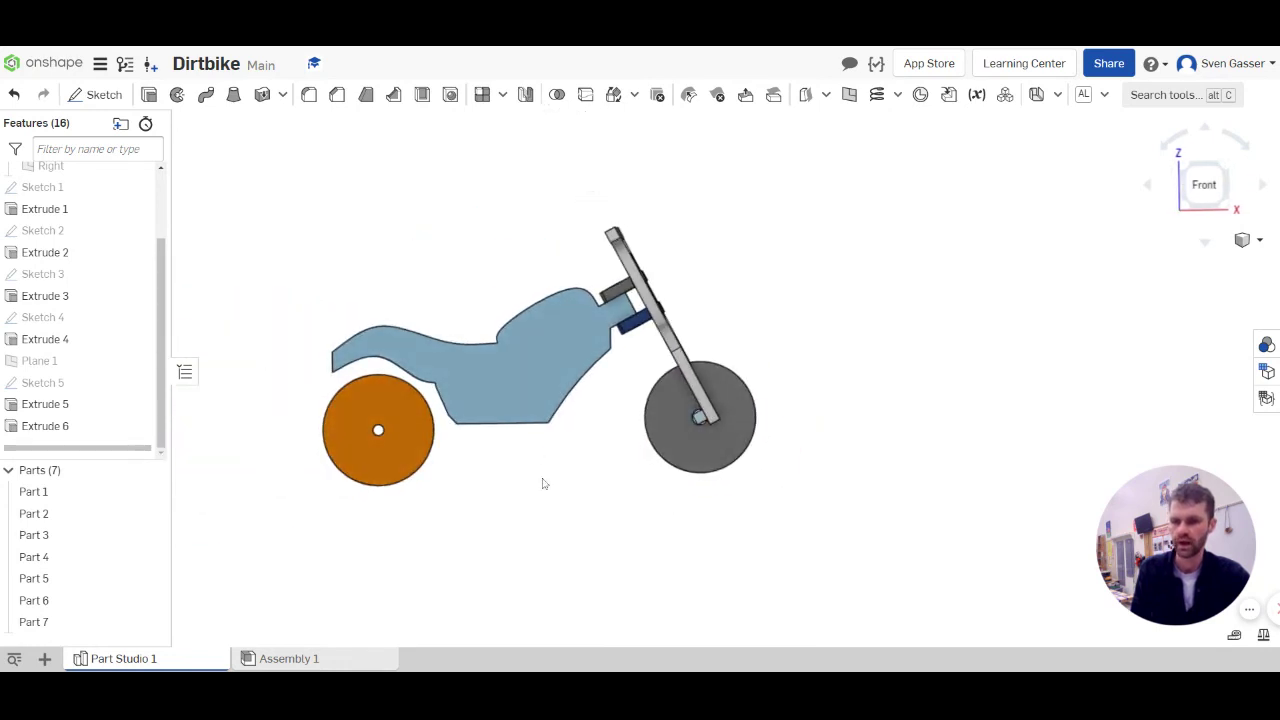
pyautogui.scroll(5, 257, 458)
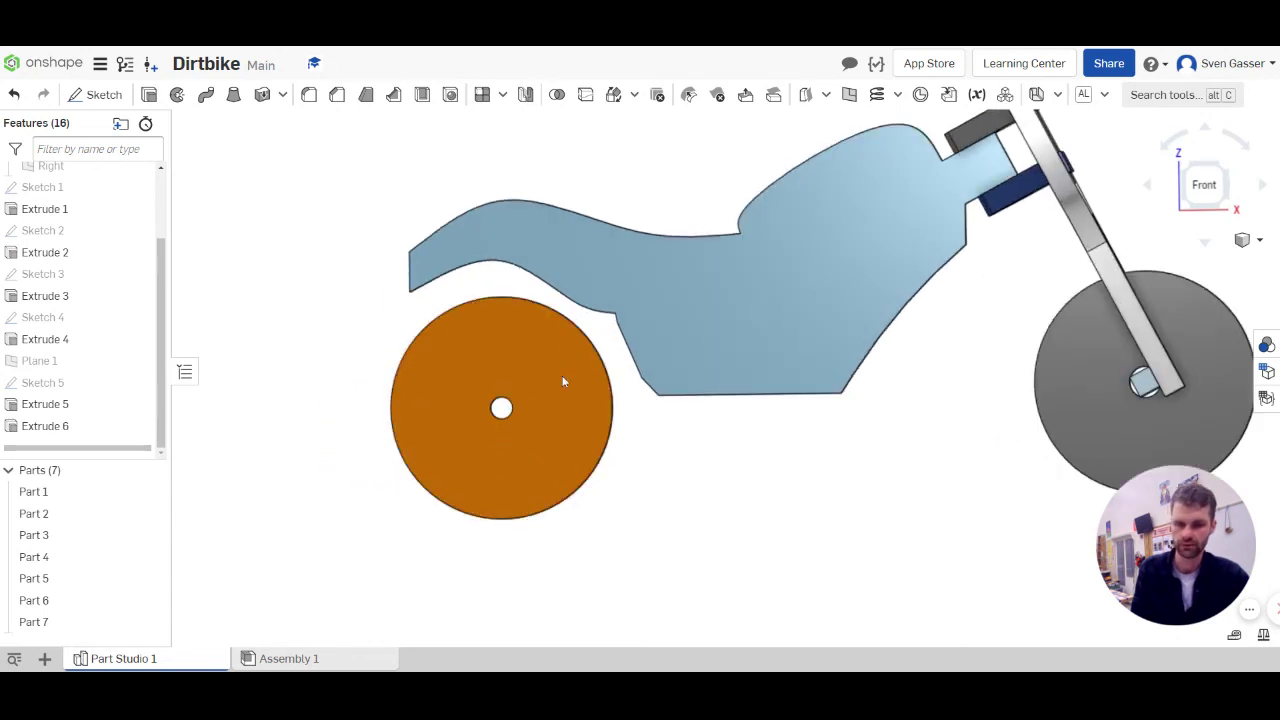
pyautogui.moveTo(557, 423); pyautogui.dragTo(628, 414, button='right')
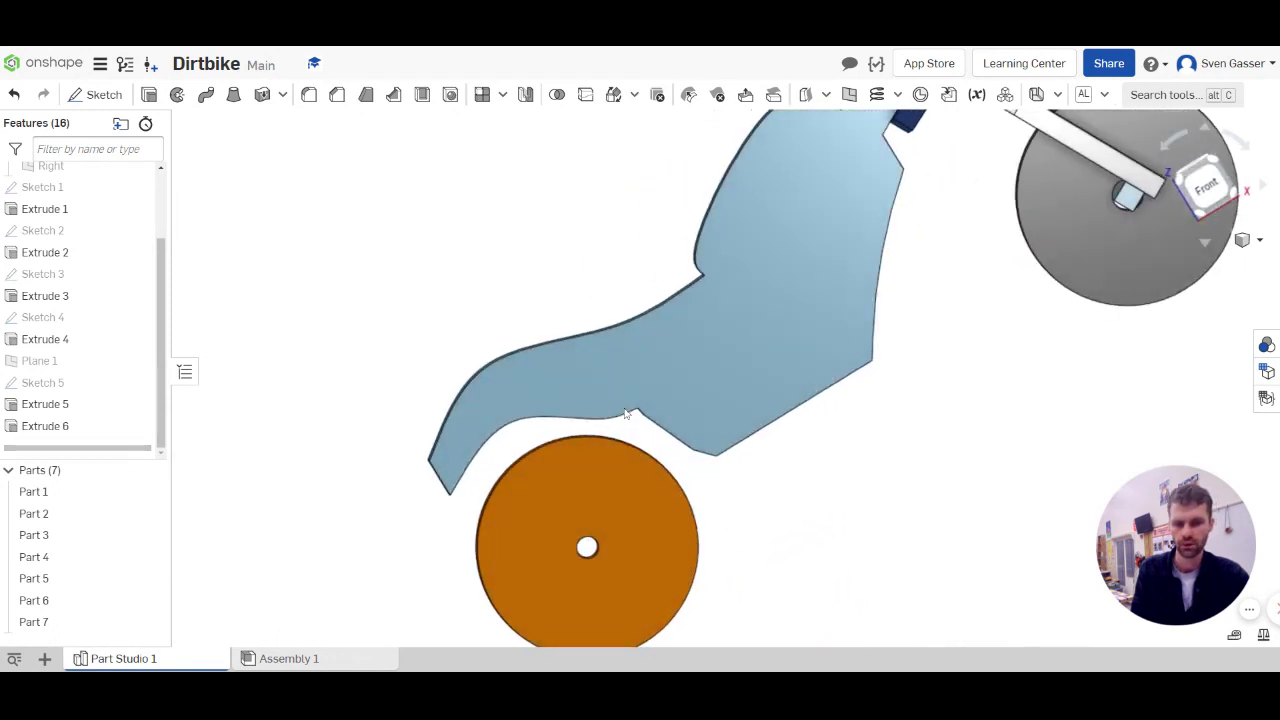
pyautogui.hotkey('shift', '1')
pyautogui.scroll(-2, 645, 271)
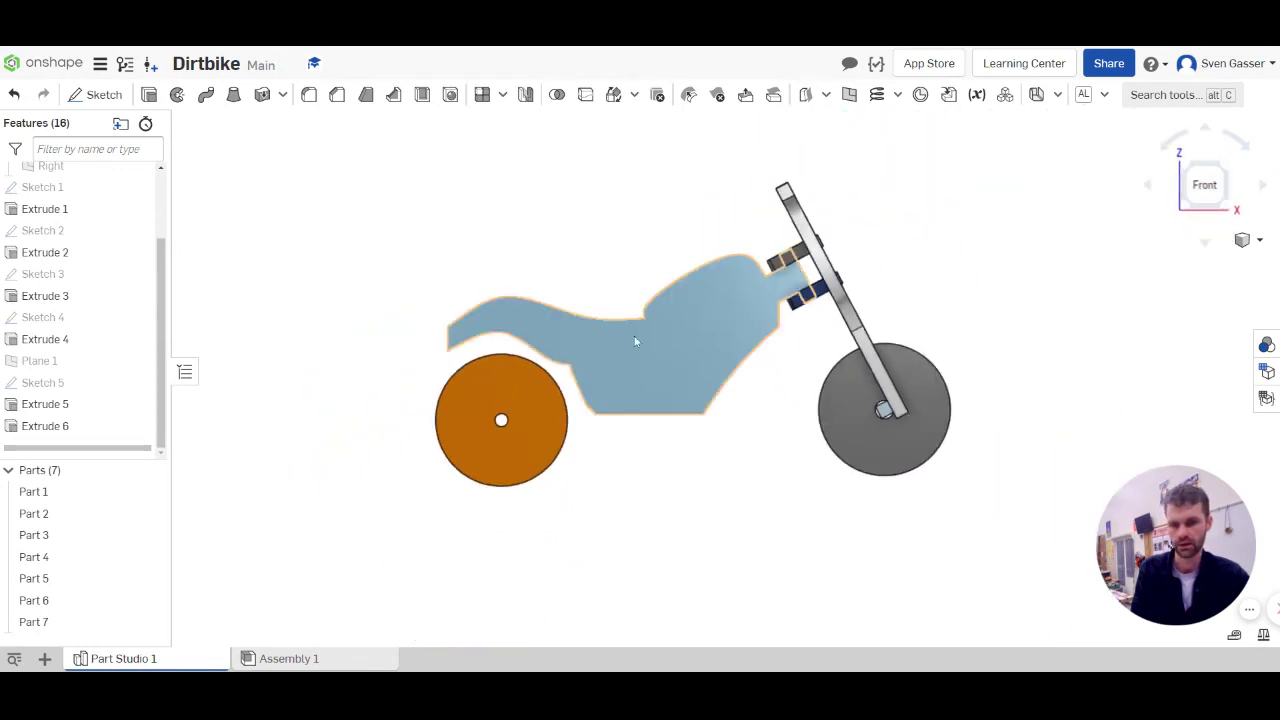
# Step: Start a sketch on the body's side face and draw a spline from the tail along seat and tank, returning underneath to the tail's lower corner
pyautogui.scroll(4, 540, 360)
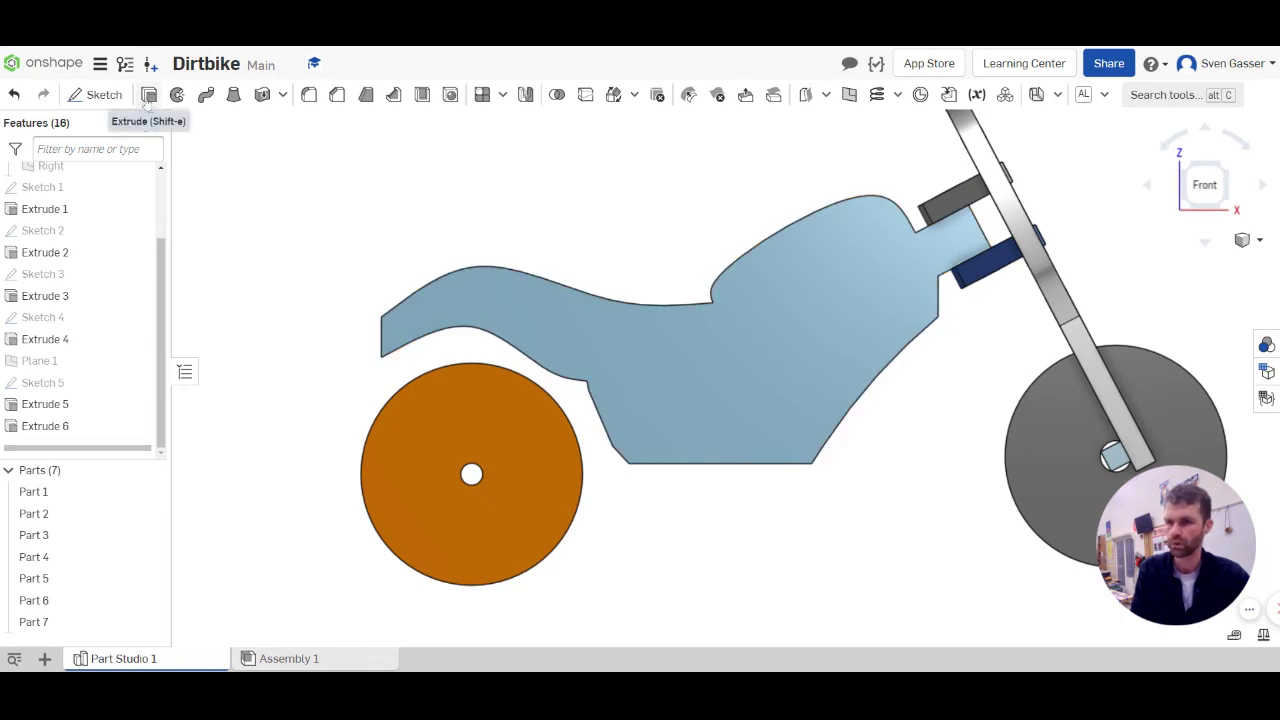
pyautogui.click(95, 95)
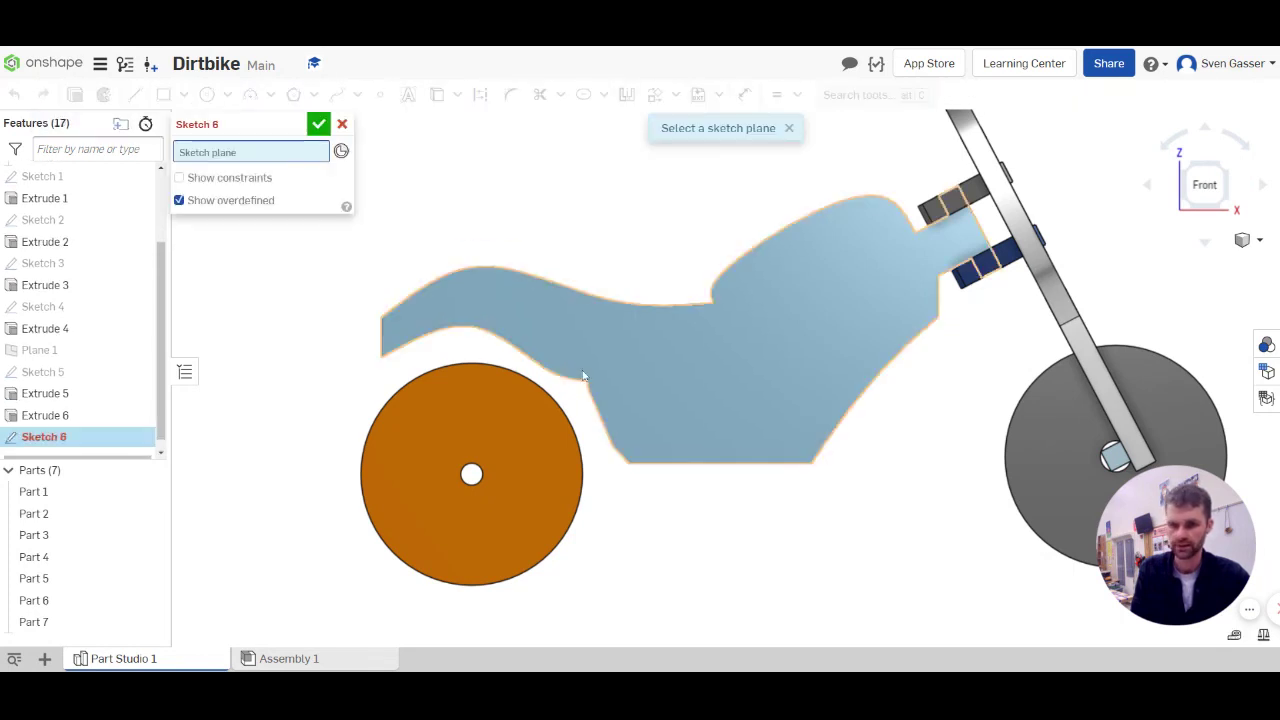
pyautogui.click(563, 332)
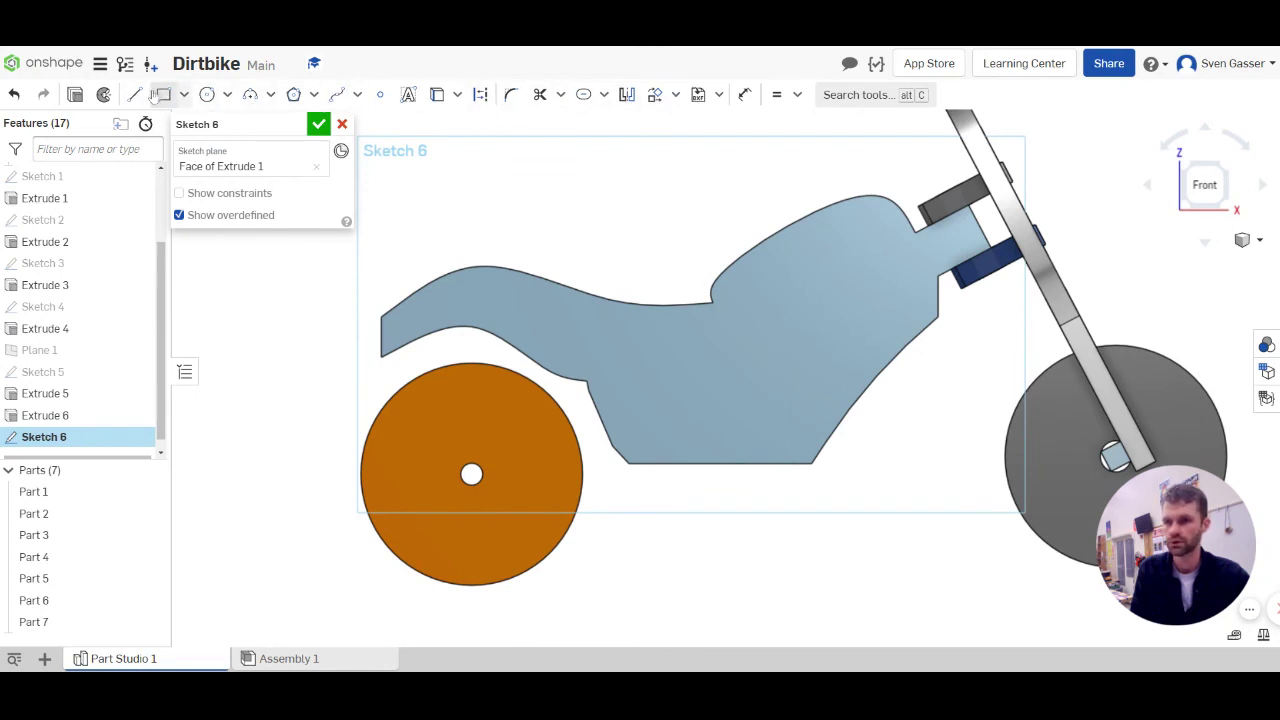
pyautogui.click(337, 95)
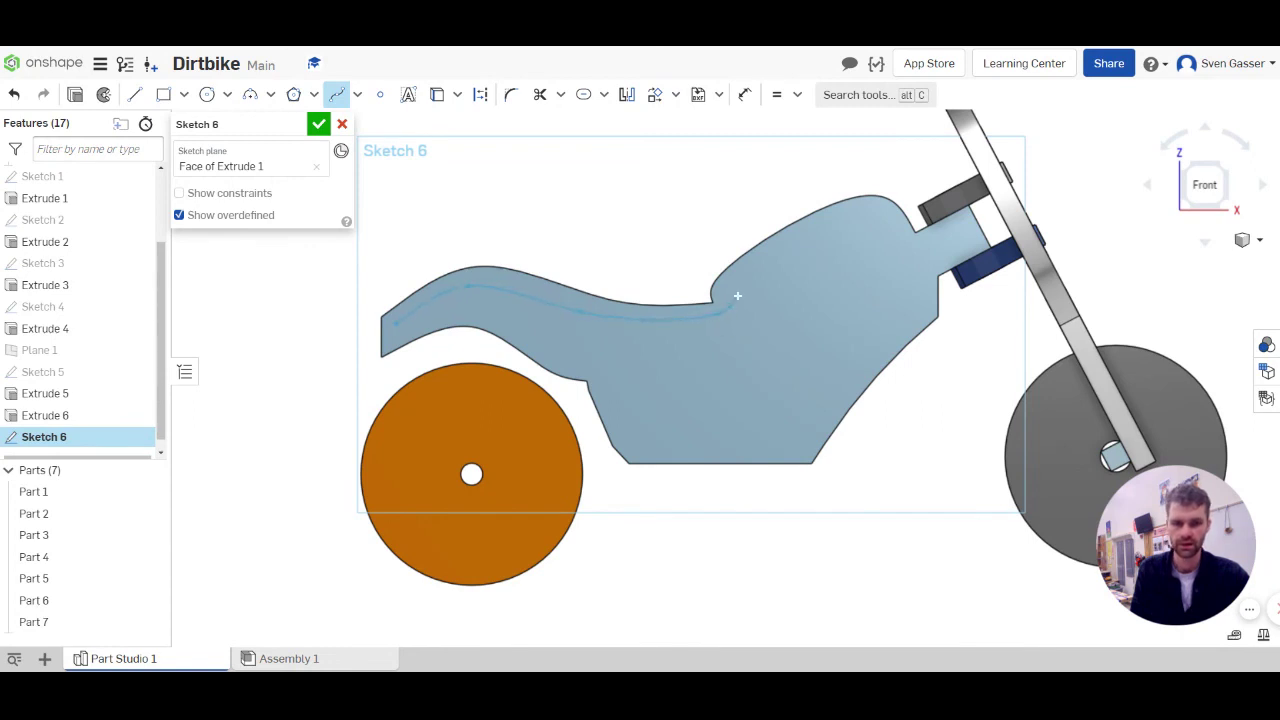
pyautogui.click(834, 231)
pyautogui.click(887, 230)
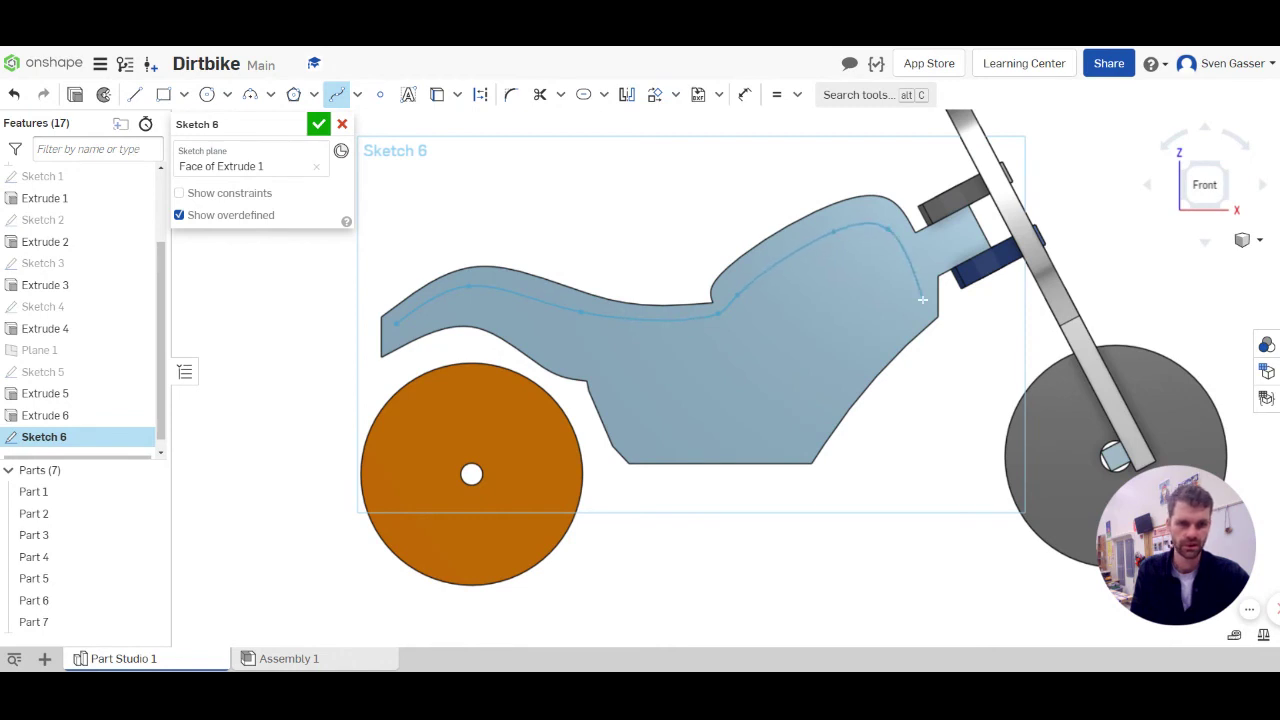
pyautogui.click(922, 299)
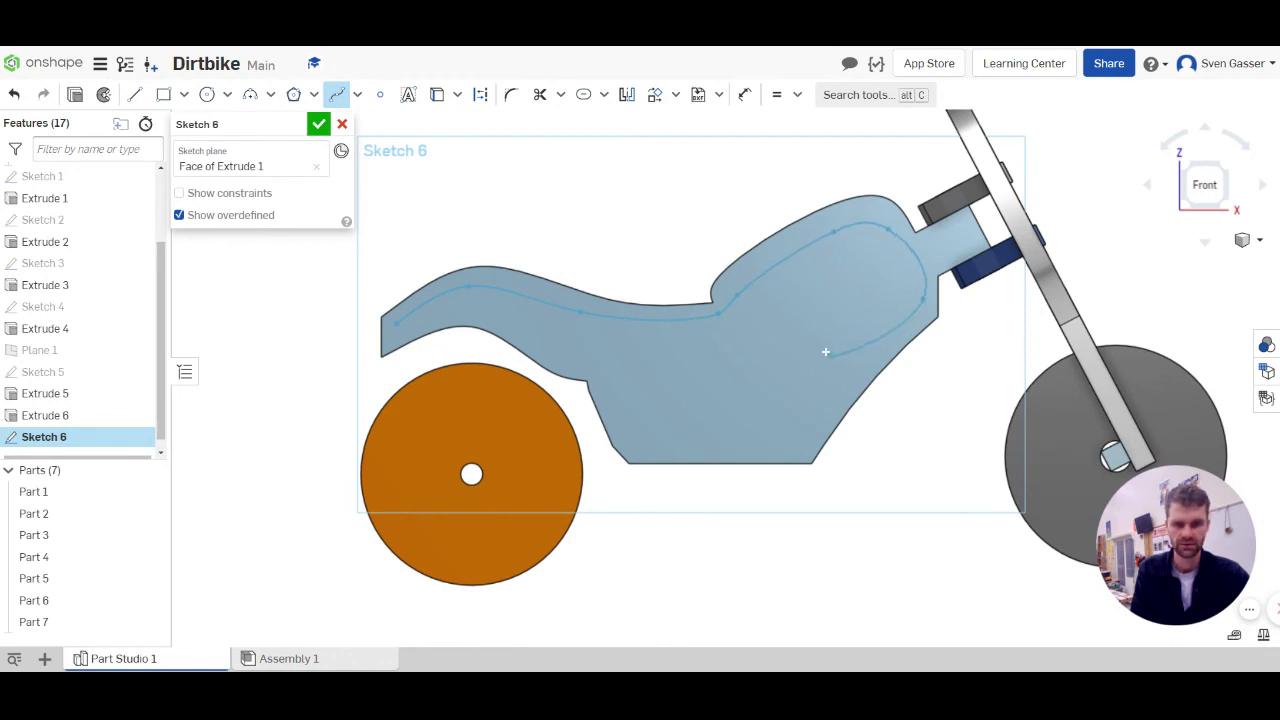
pyautogui.click(825, 352)
pyautogui.doubleClick(767, 349)
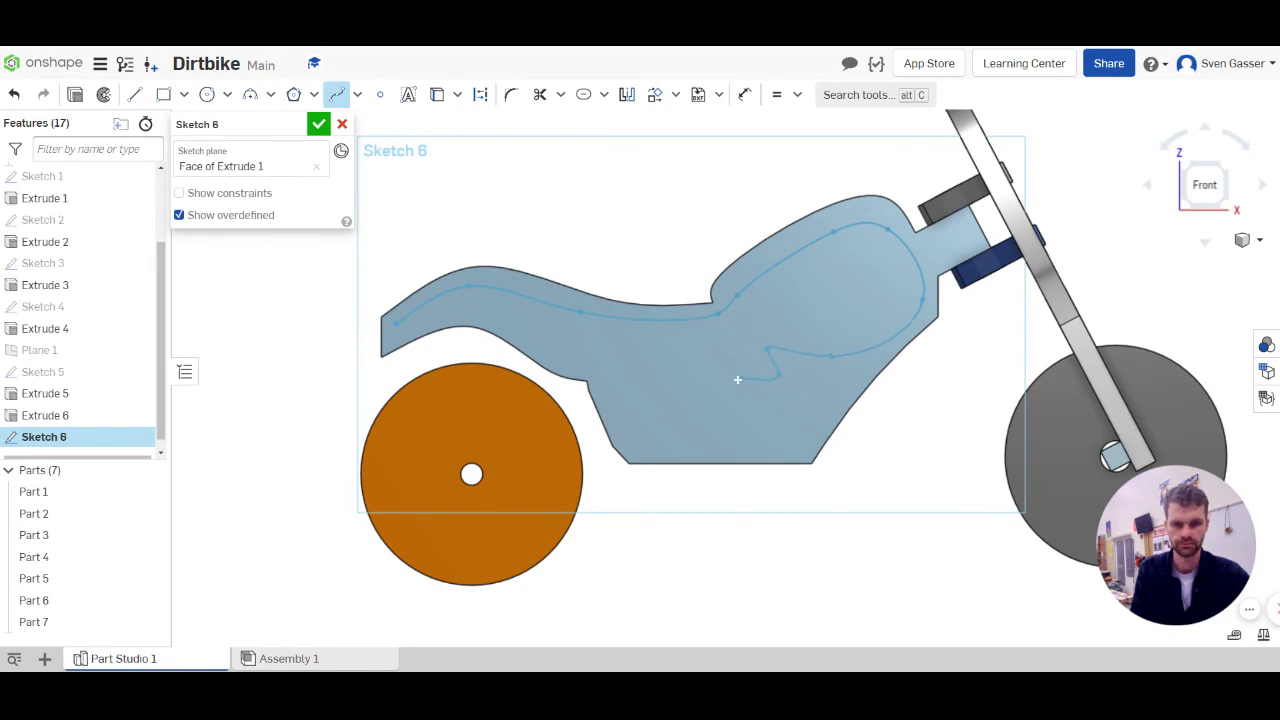
pyautogui.click(645, 387)
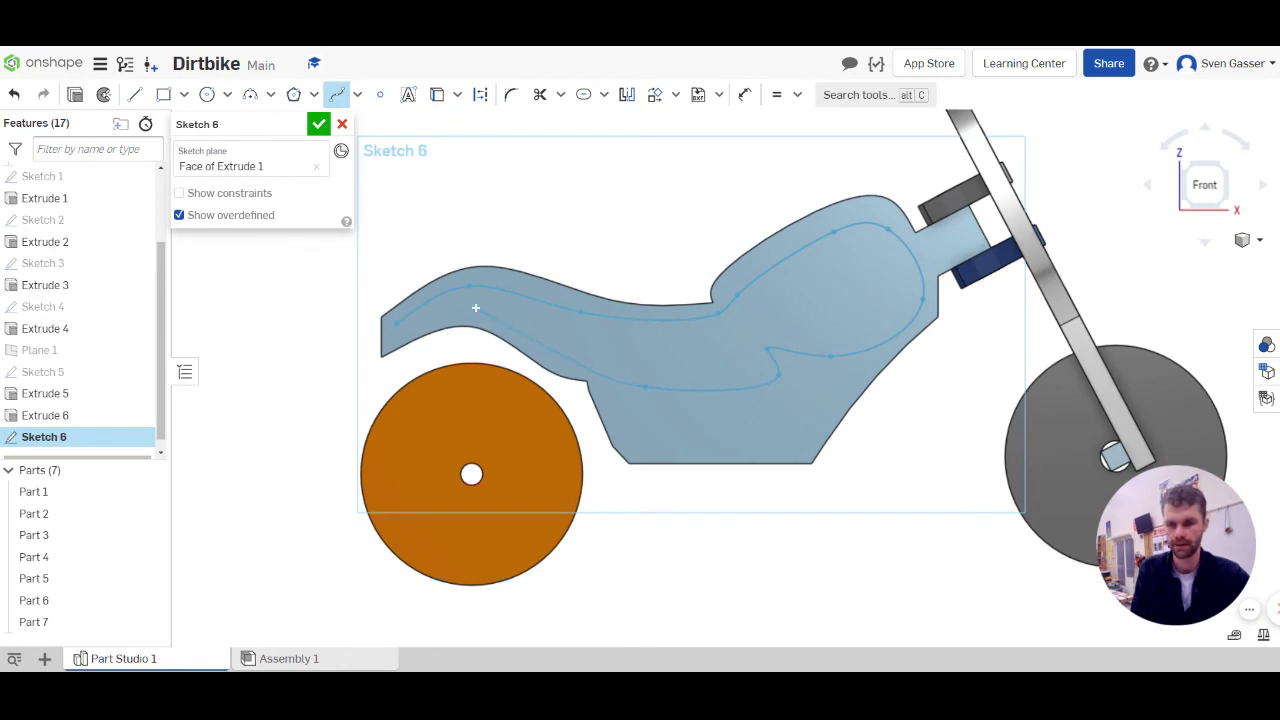
pyautogui.click(384, 353)
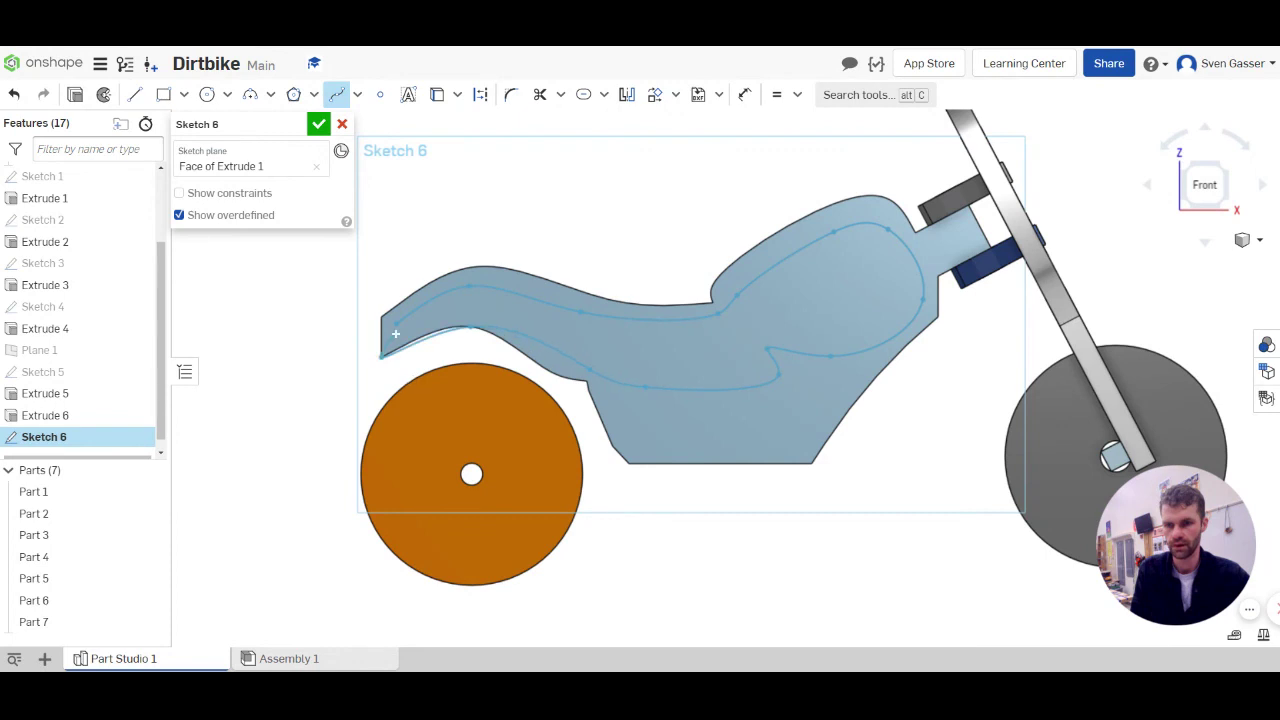
# Step: Close the spline outline at the tail with a straight line between its two end points
pyautogui.press('l')
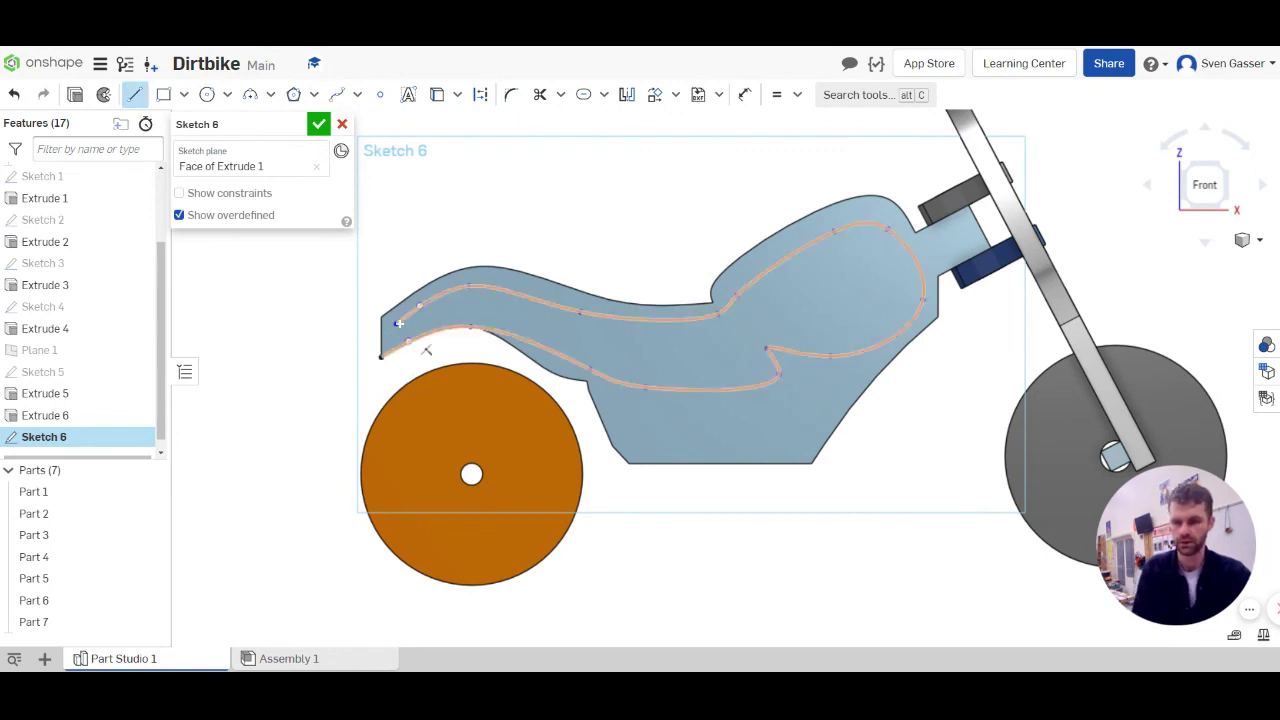
pyautogui.click(396, 322)
pyautogui.click(381, 356)
pyautogui.press('Escape')
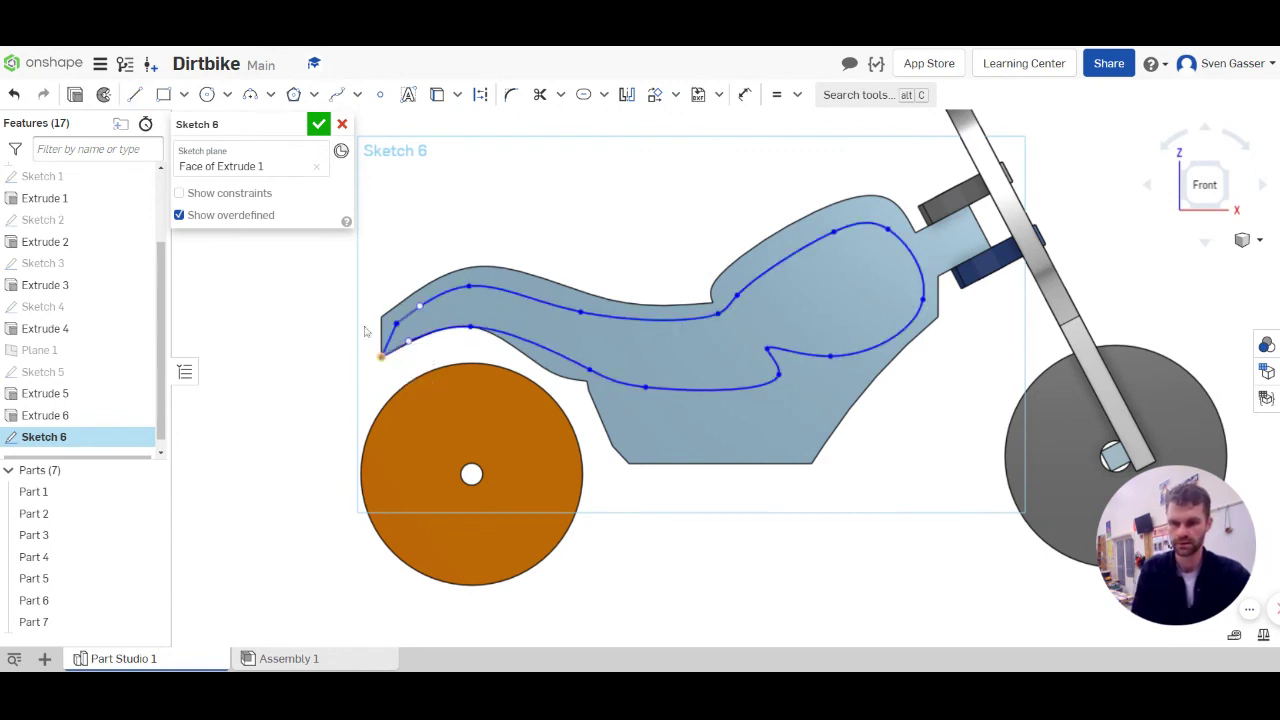
pyautogui.press('l')
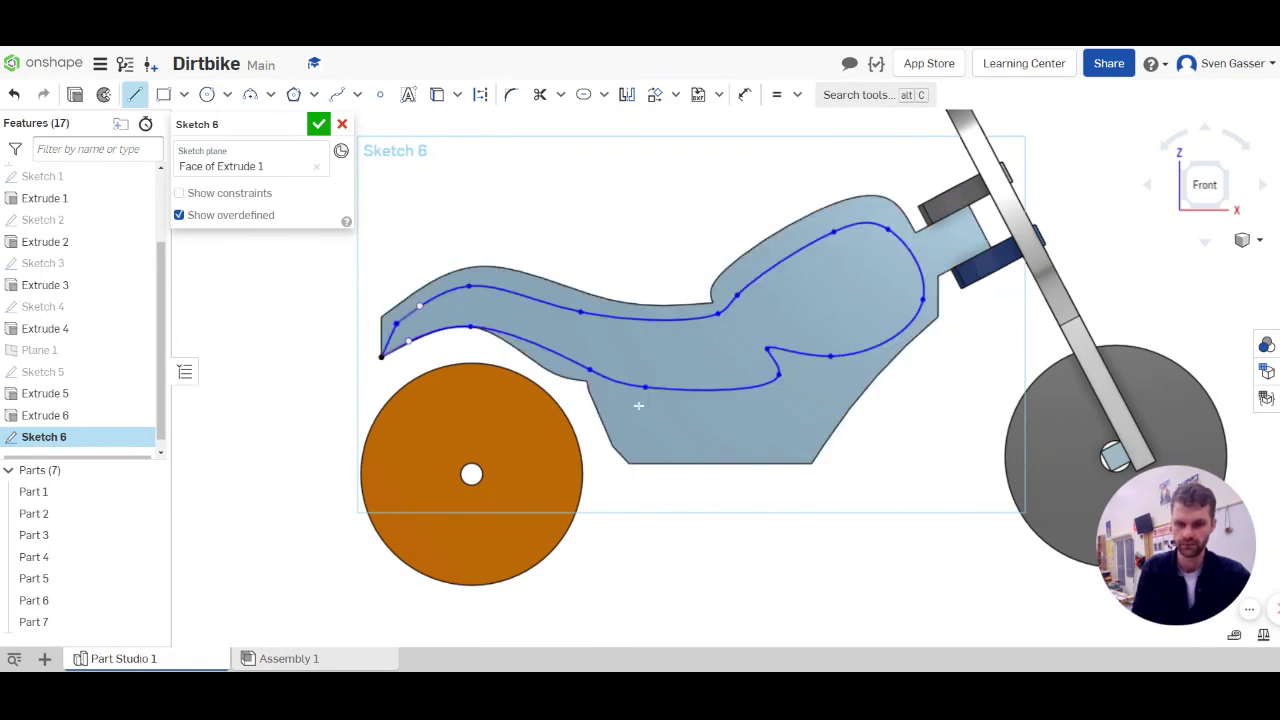
pyautogui.click(681, 390)
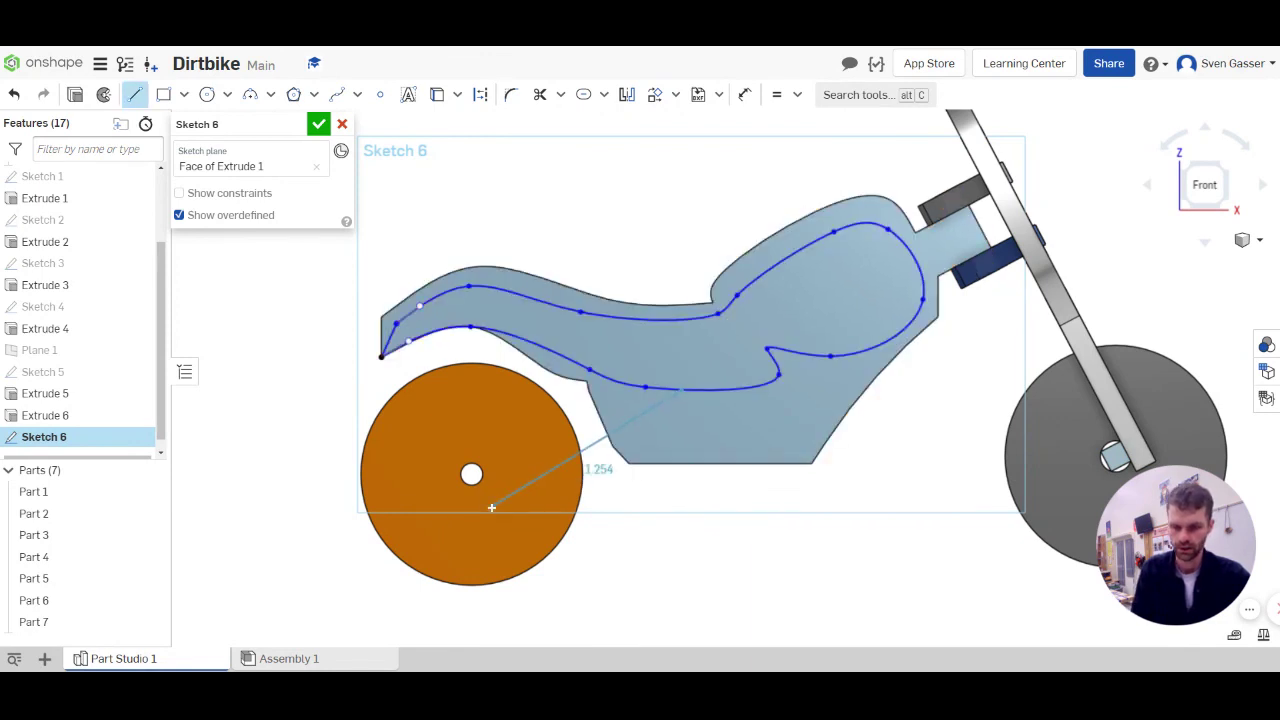
pyautogui.press('Escape')
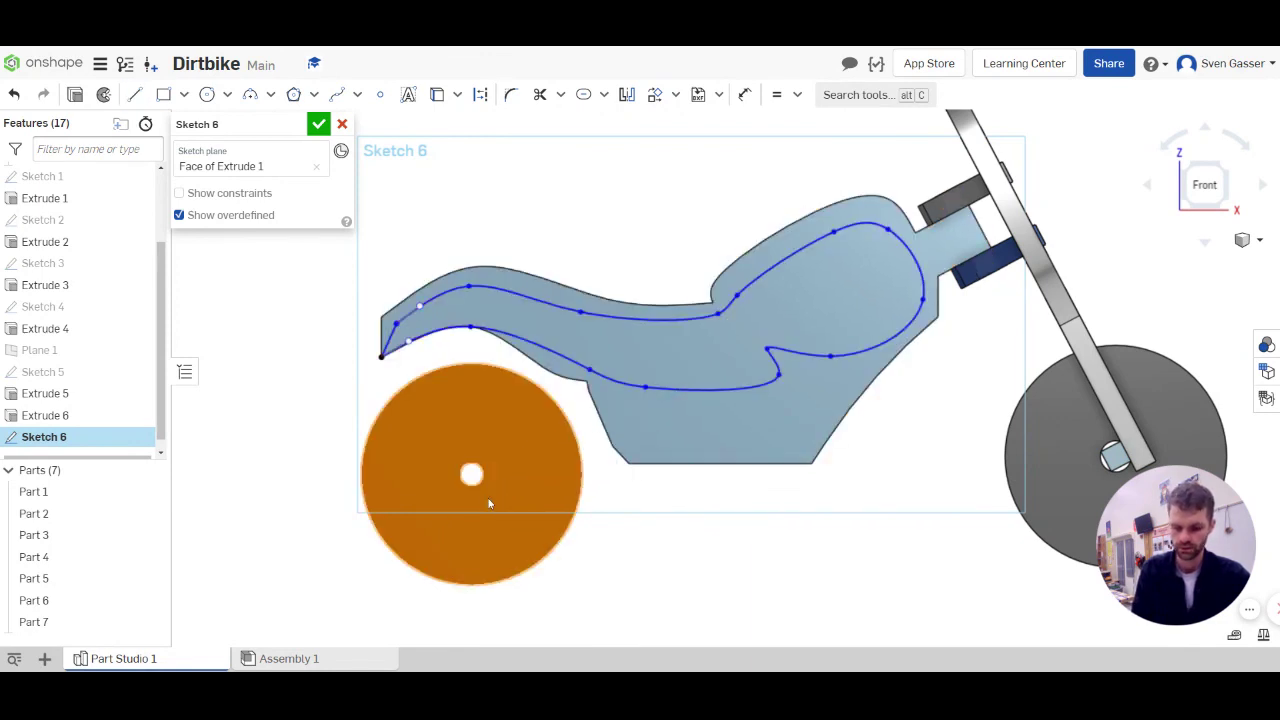
# Step: Sketch a circle of about 0.436 in diameter around the rear wheel's centre and connect it to the spline's lower edge with two straight lines
pyautogui.press('c')
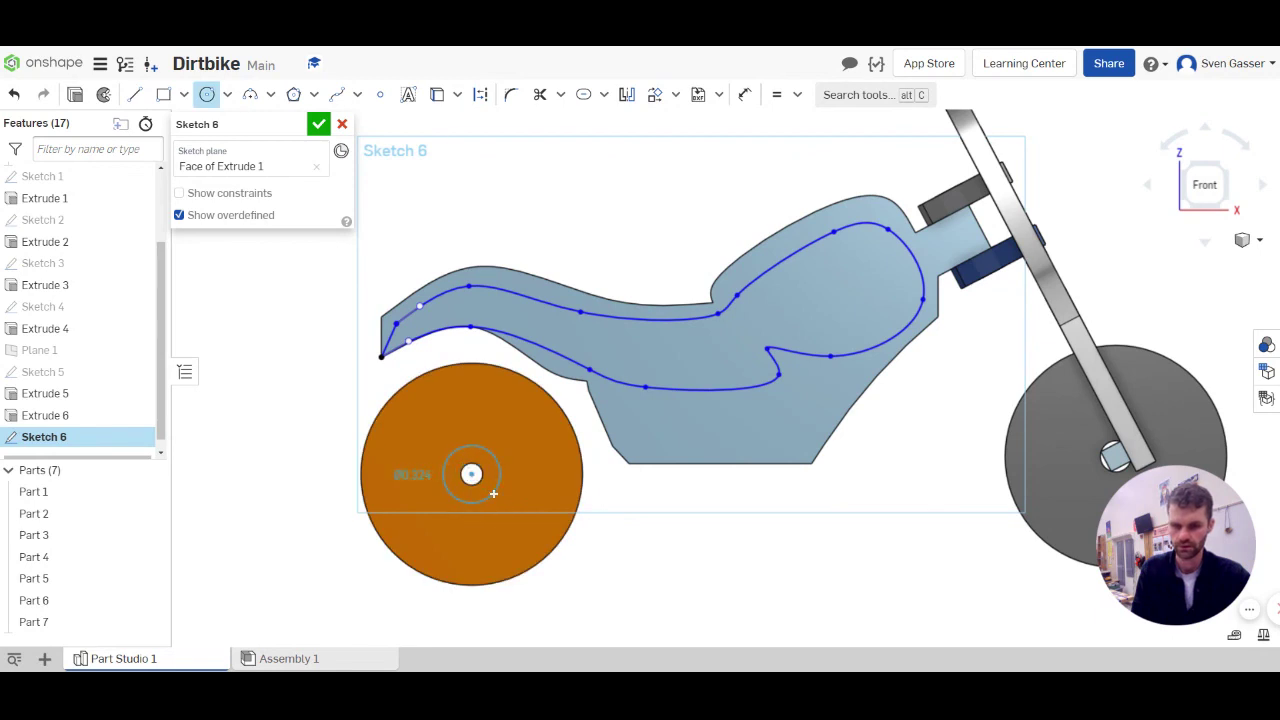
pyautogui.click(510, 488)
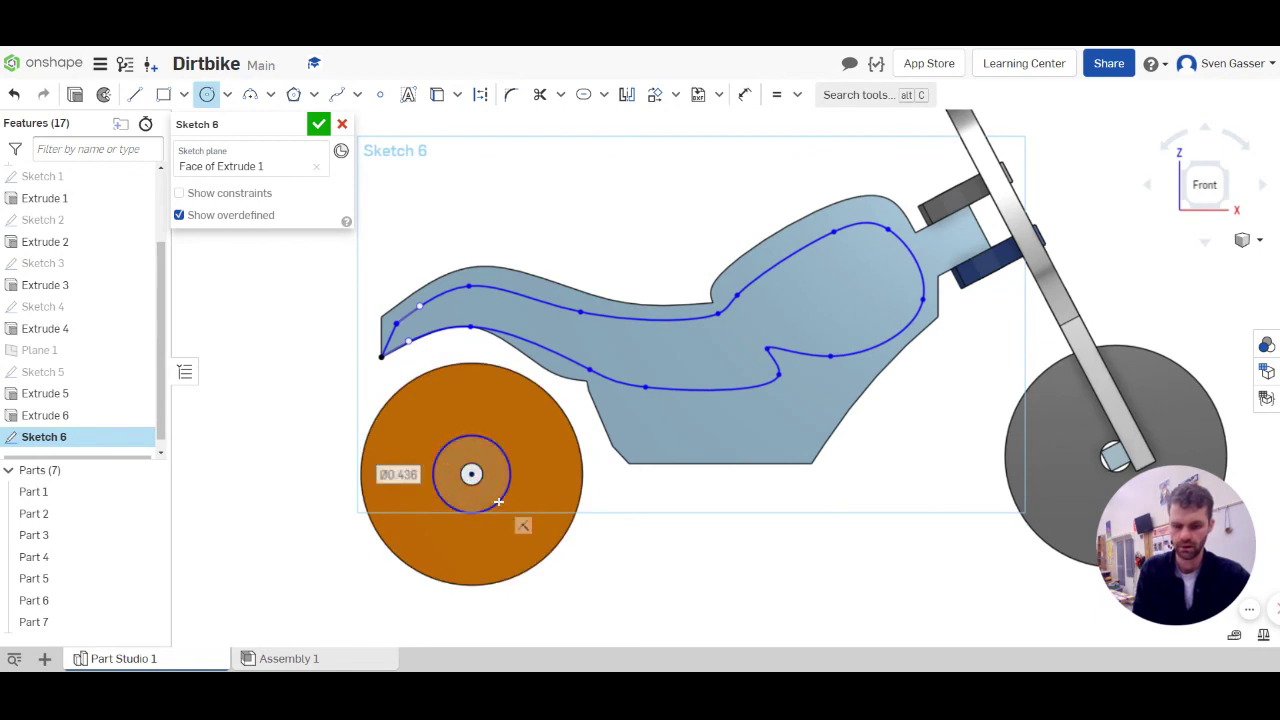
pyautogui.press('l')
pyautogui.click(510, 482)
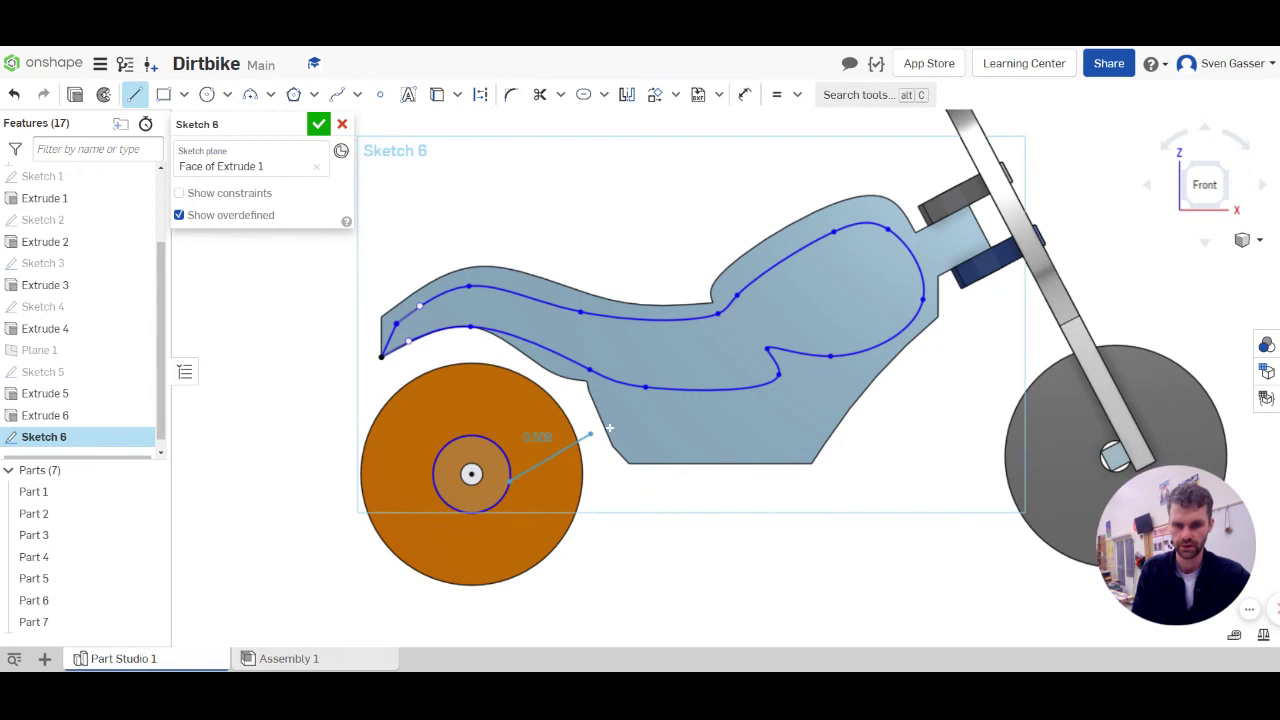
pyautogui.click(677, 396)
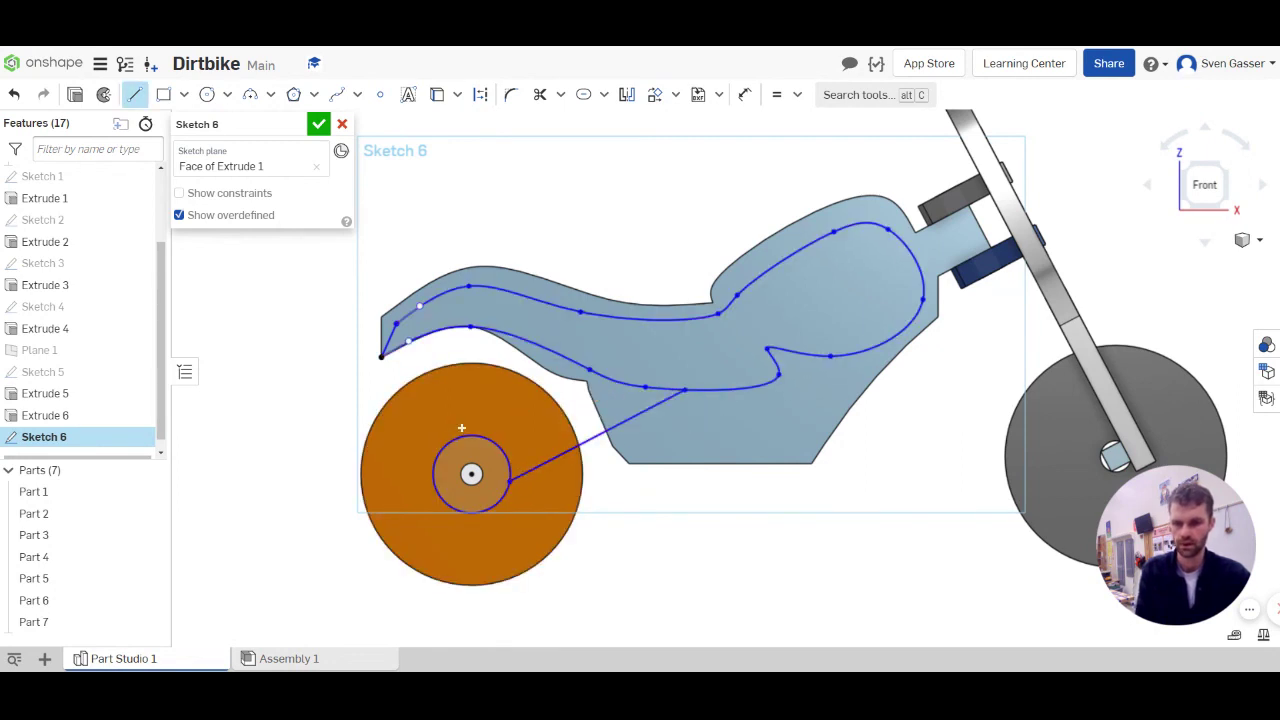
pyautogui.click(475, 436)
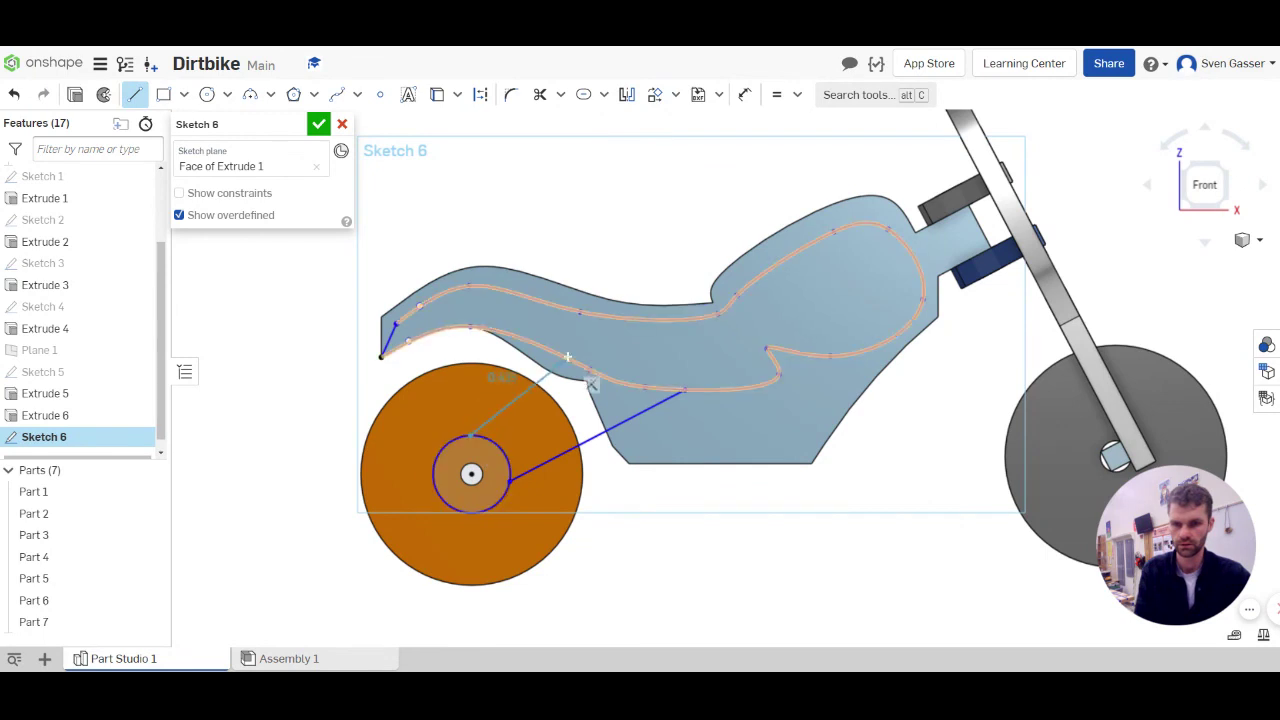
pyautogui.click(562, 359)
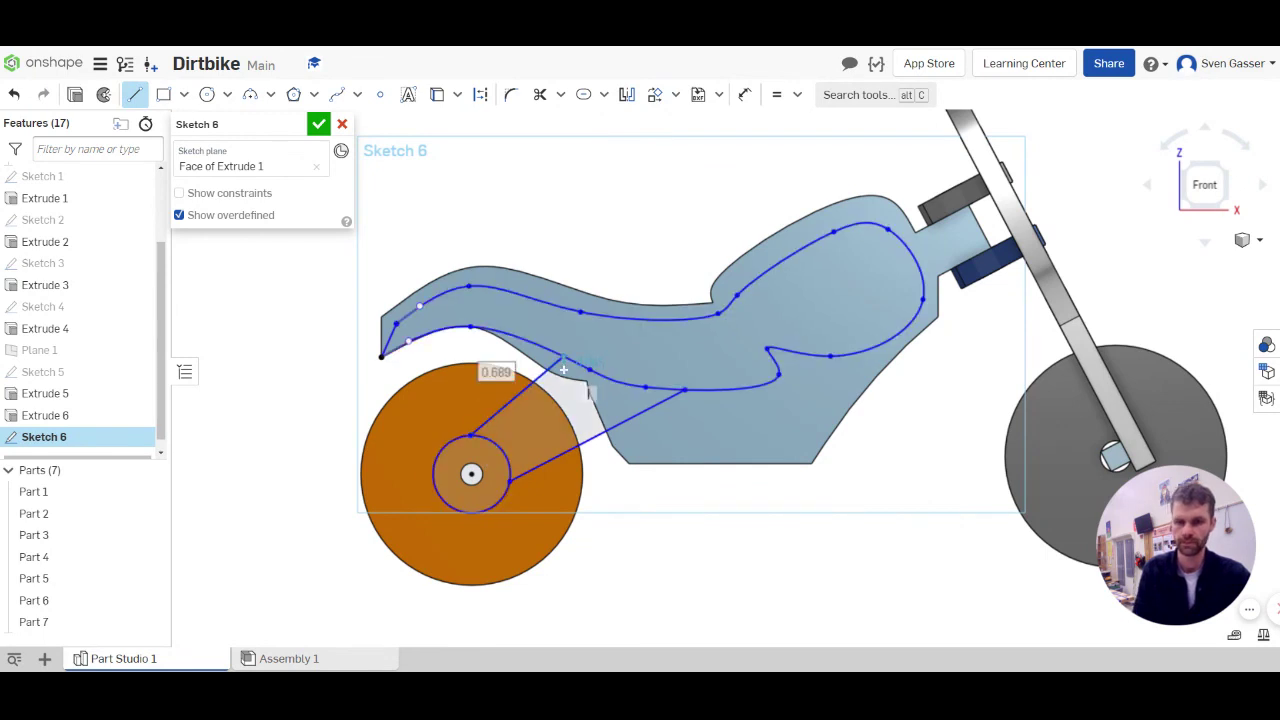
pyautogui.press('Escape')
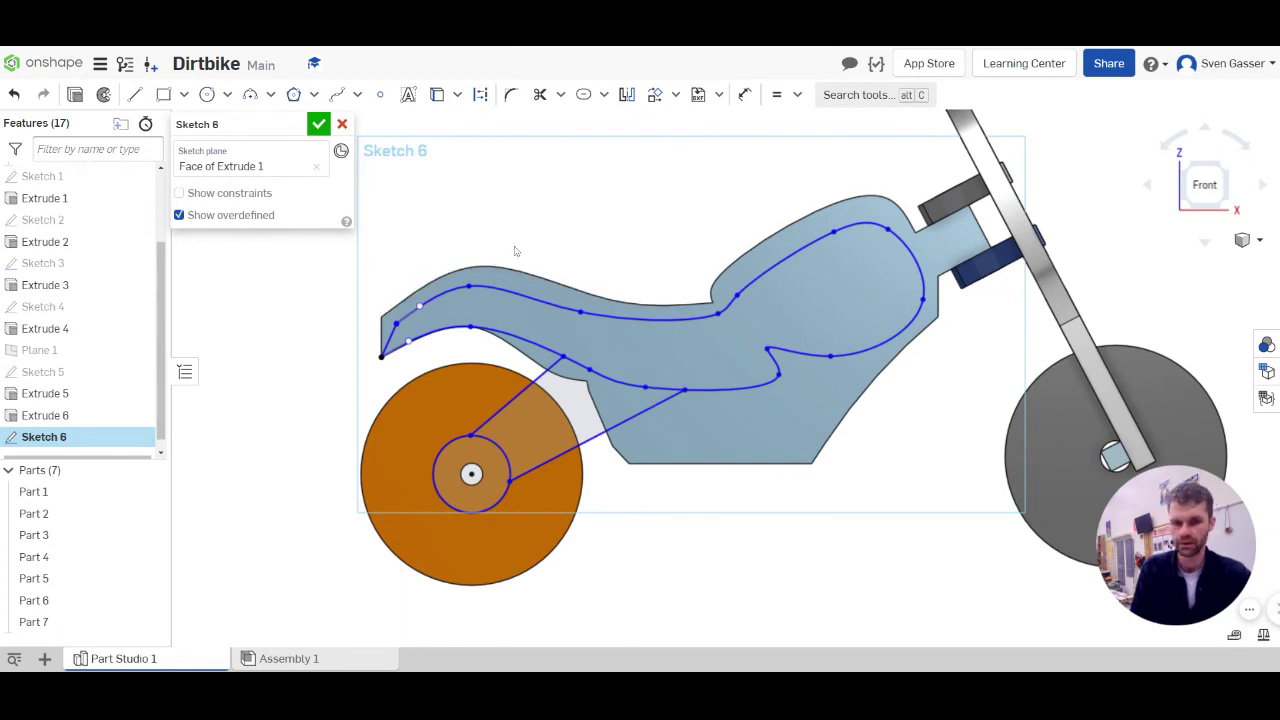
# Step: Start extruding Sketch 6 without the hub circle, and reopen the sketch to project the rear wheel's centre hole into it
pyautogui.click(75, 95)
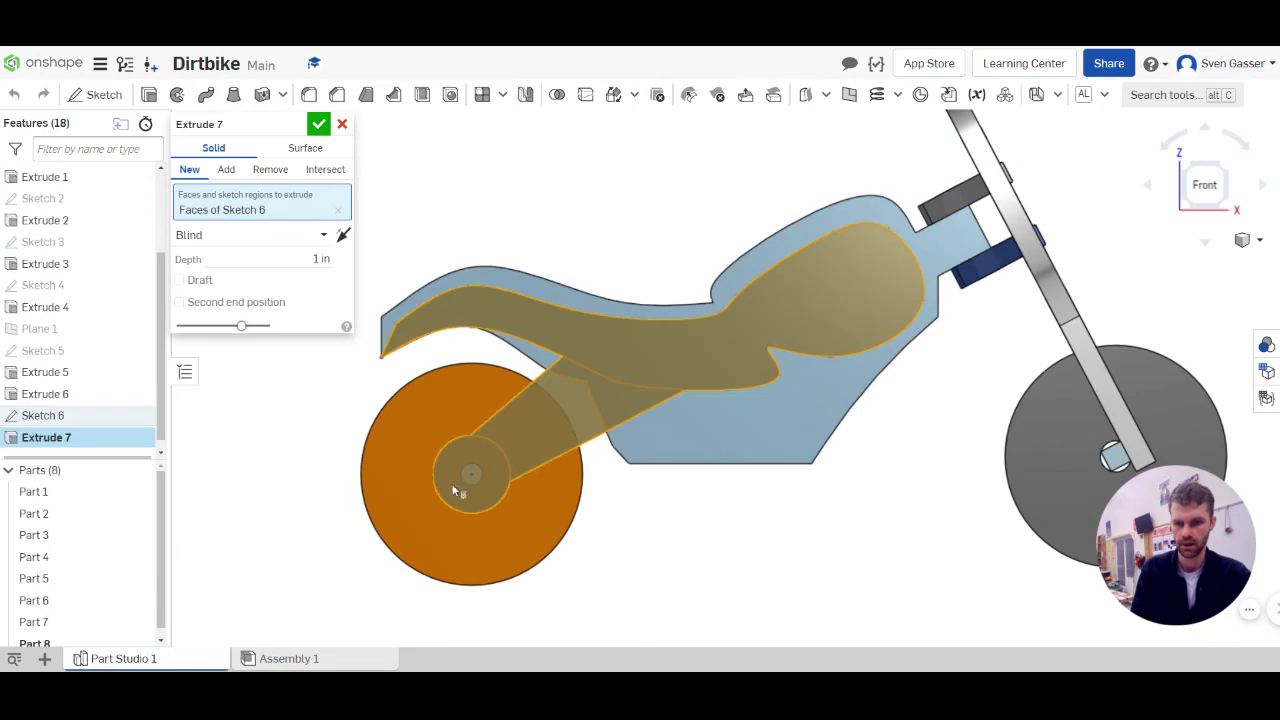
pyautogui.click(479, 485)
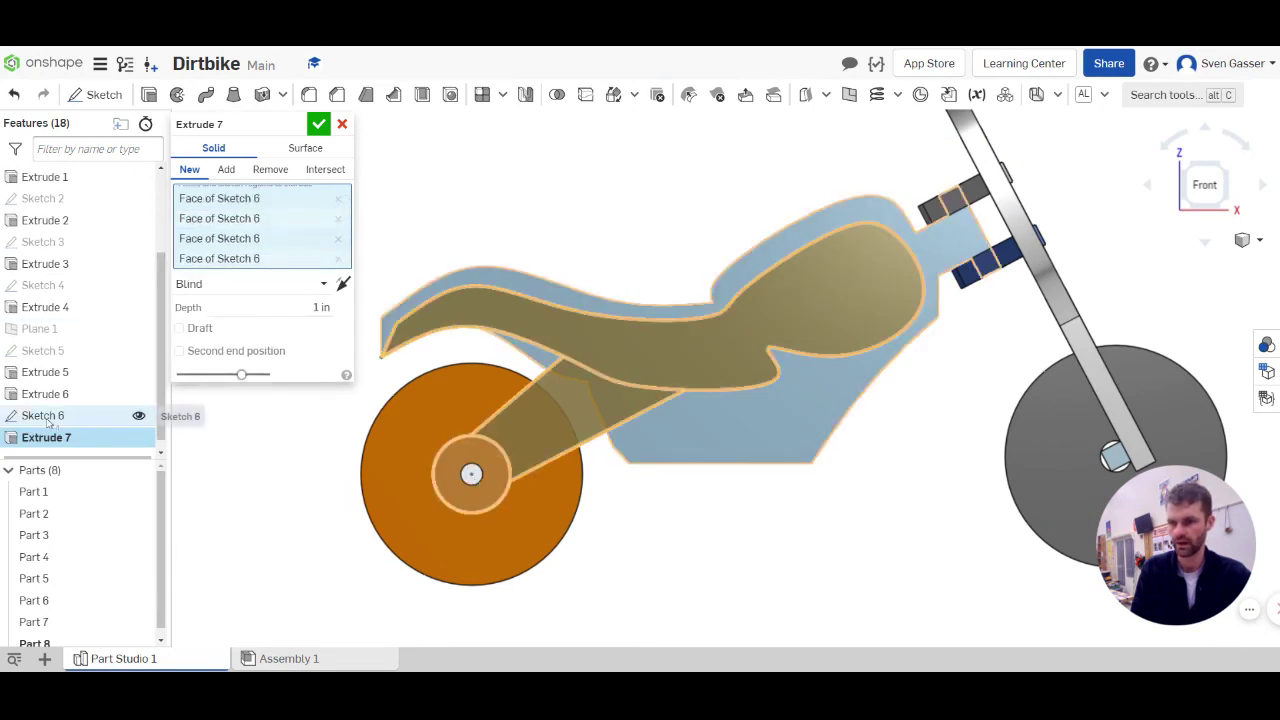
pyautogui.click(88, 415)
pyautogui.doubleClick(519, 512)
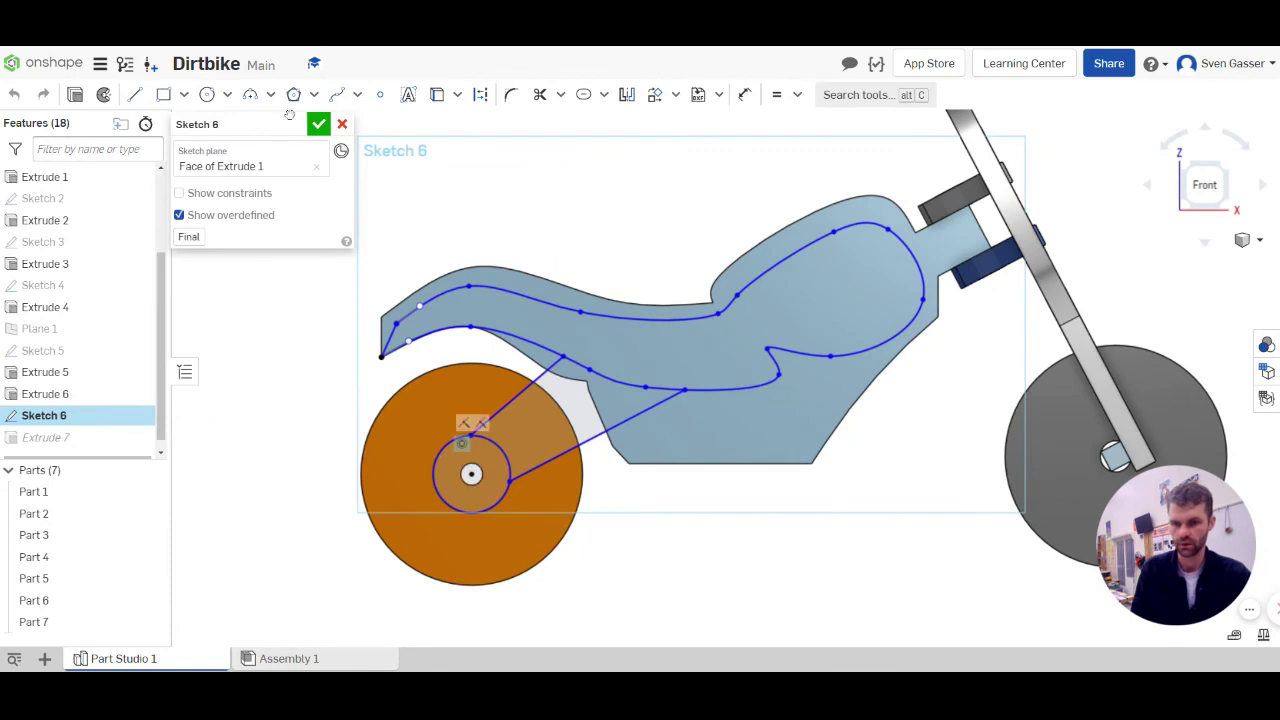
pyautogui.click(437, 94)
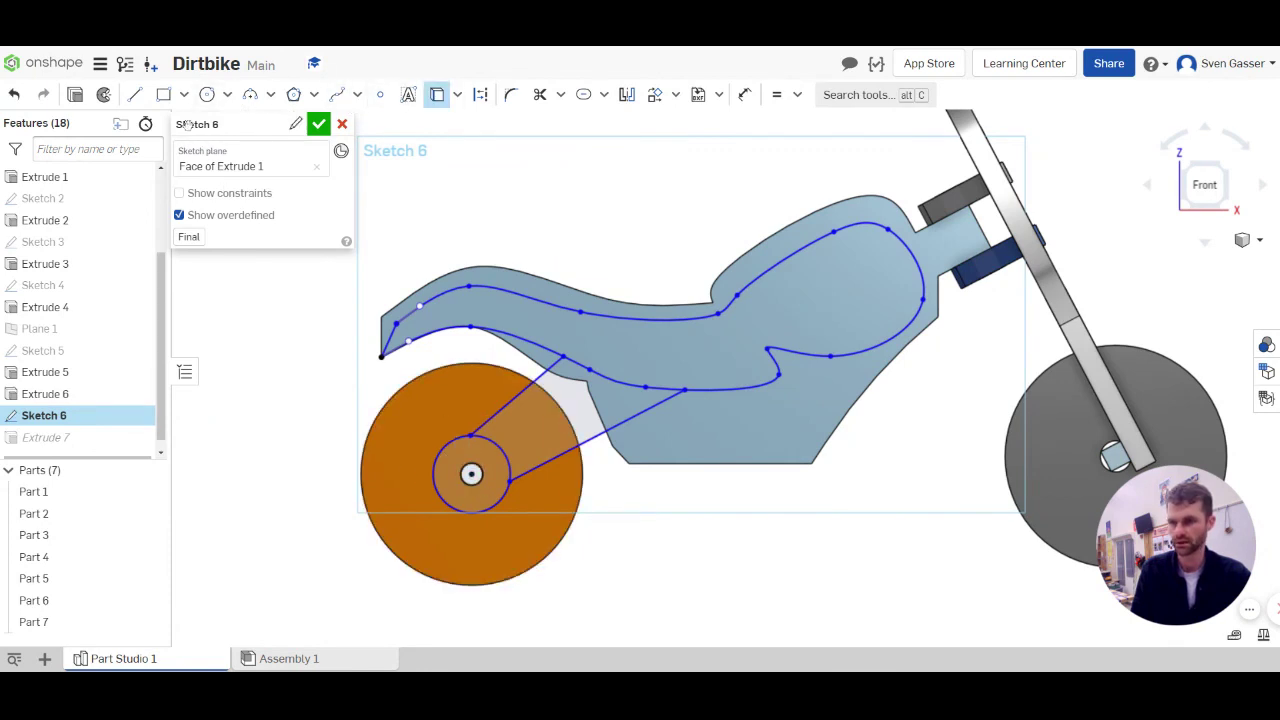
# Step: Add the ring around the rear wheel's centre hole to the regions of Extrude 7 and accept the extrusion
pyautogui.doubleClick(42, 439)
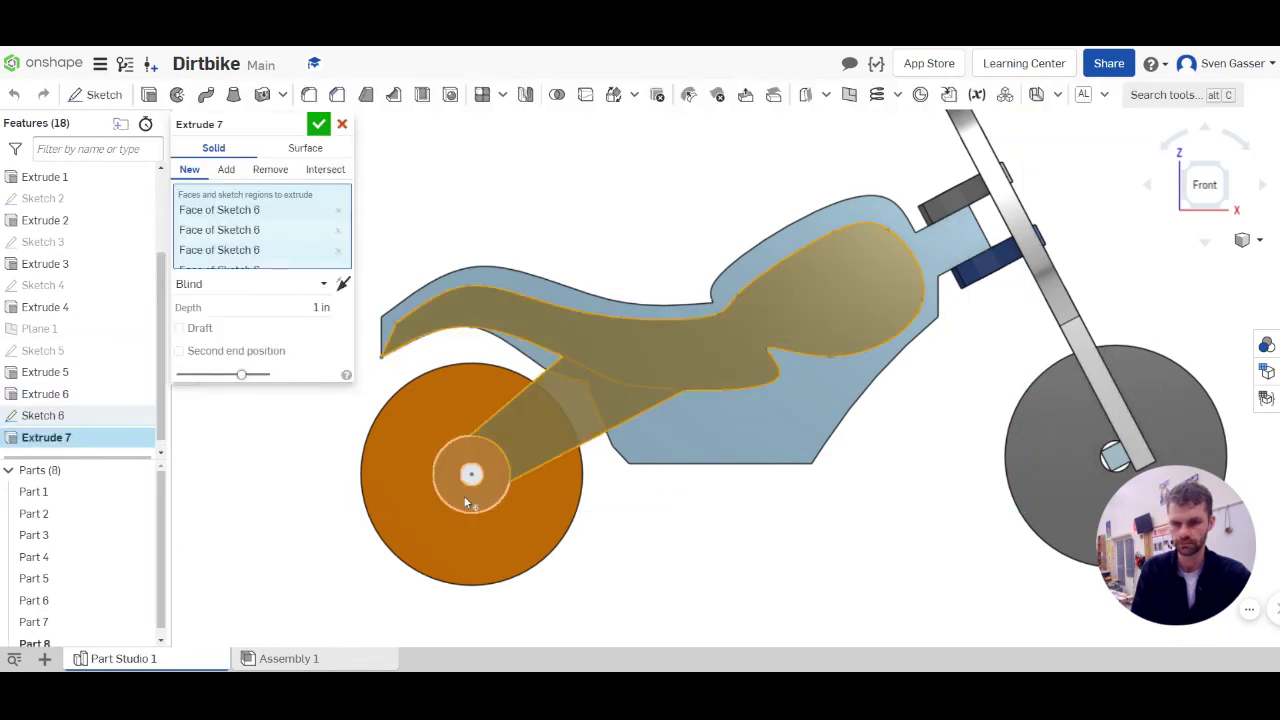
pyautogui.click(470, 503)
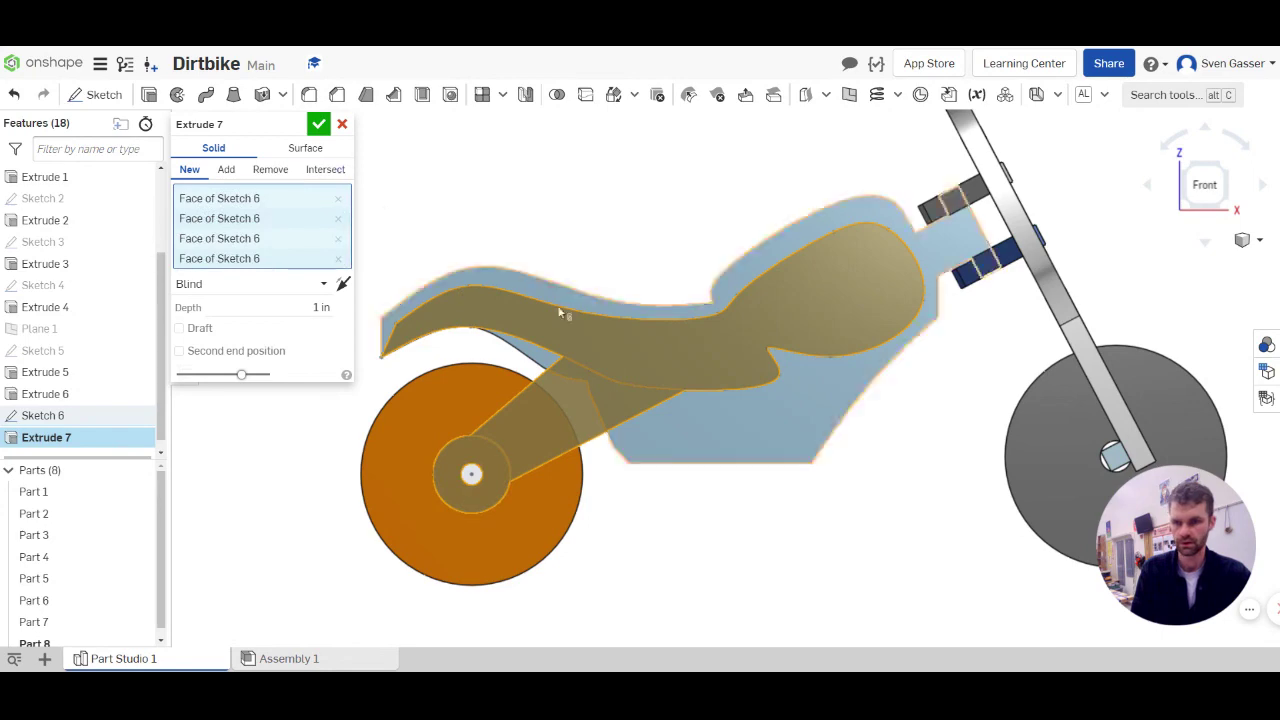
pyautogui.click(318, 125)
# Step: Set the depth of Extrude 7 to 0.125 in
pyautogui.moveTo(662, 534)
pyautogui.mouseDown(button='right')
pyautogui.moveTo(629, 543)
pyautogui.moveTo(668, 548)
pyautogui.mouseUp(button='right')
pyautogui.doubleClick(45, 440)
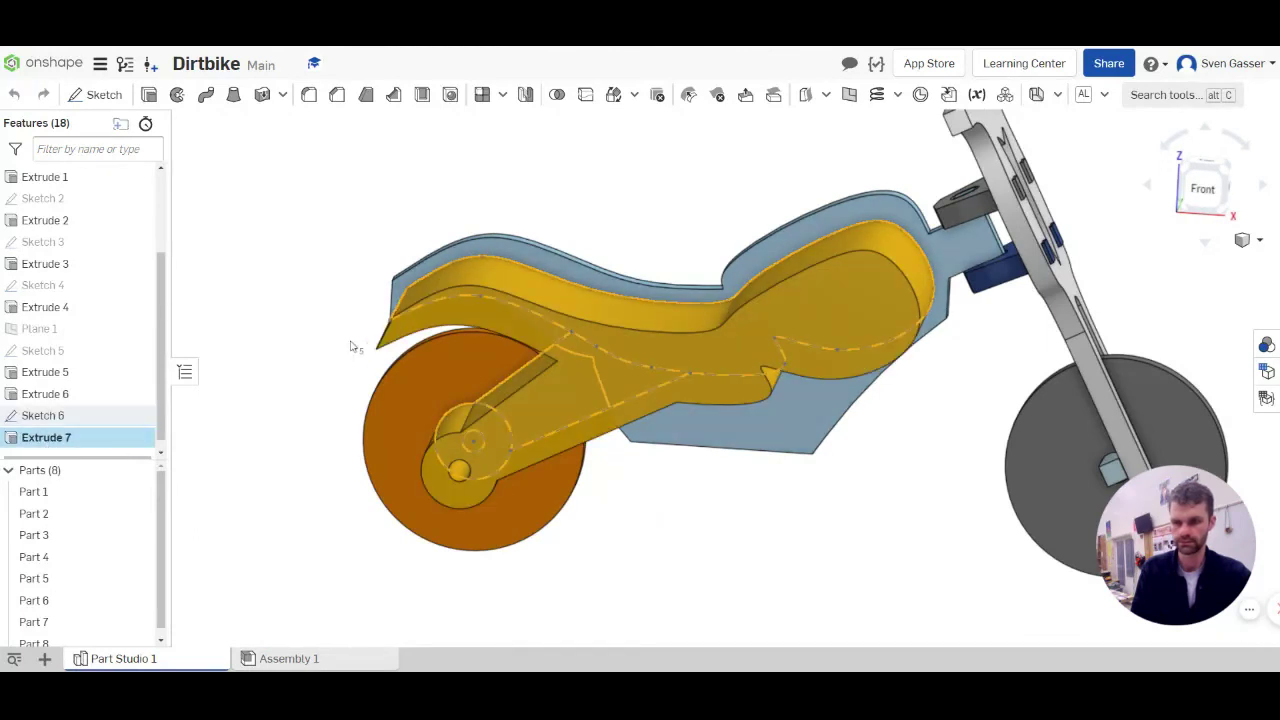
pyautogui.write('0.125')
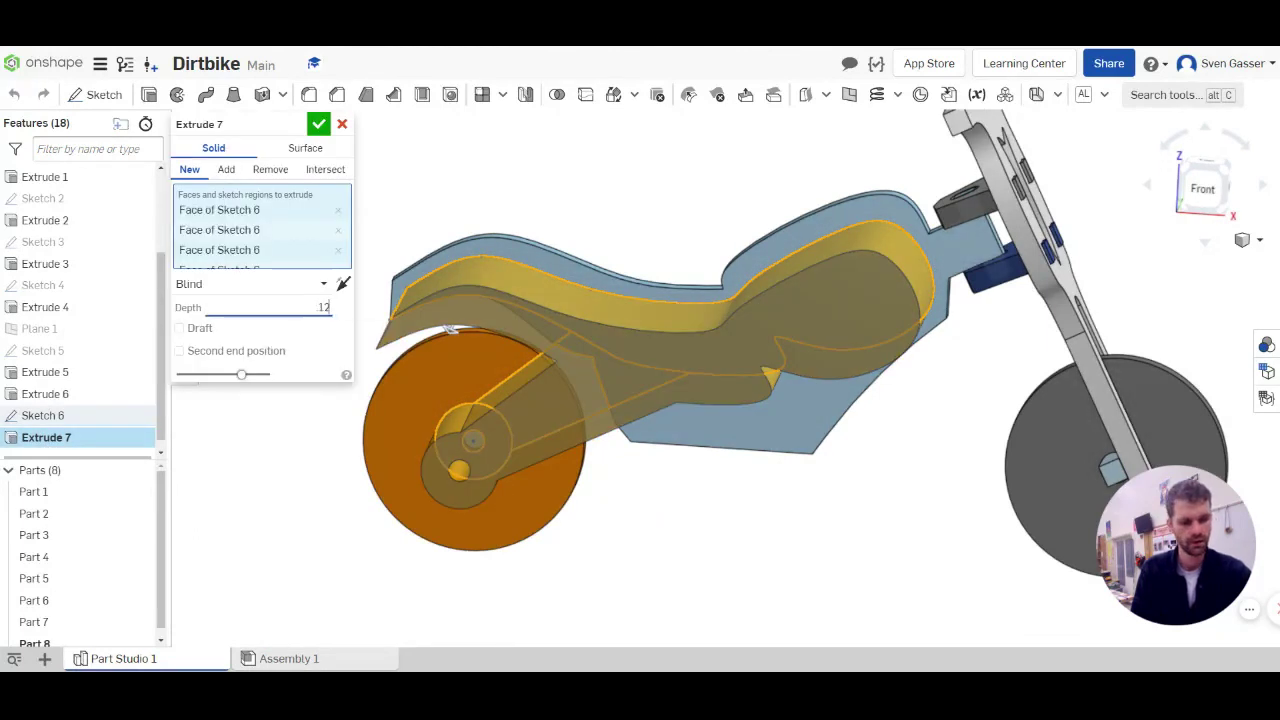
pyautogui.press('Tab')
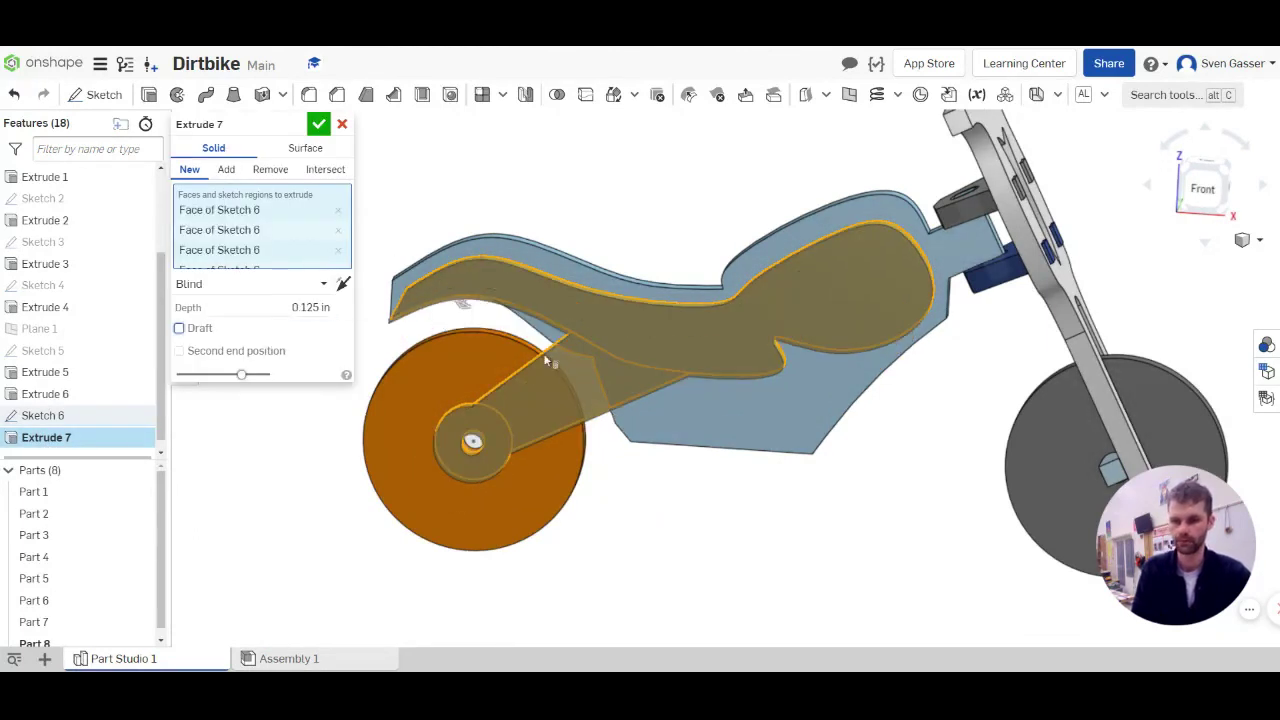
pyautogui.press('Return')
# Step: Examine the new side plate from the front and at a slight angle, selecting its rear hub hole to read the diameter
pyautogui.hotkey('shift', '1')
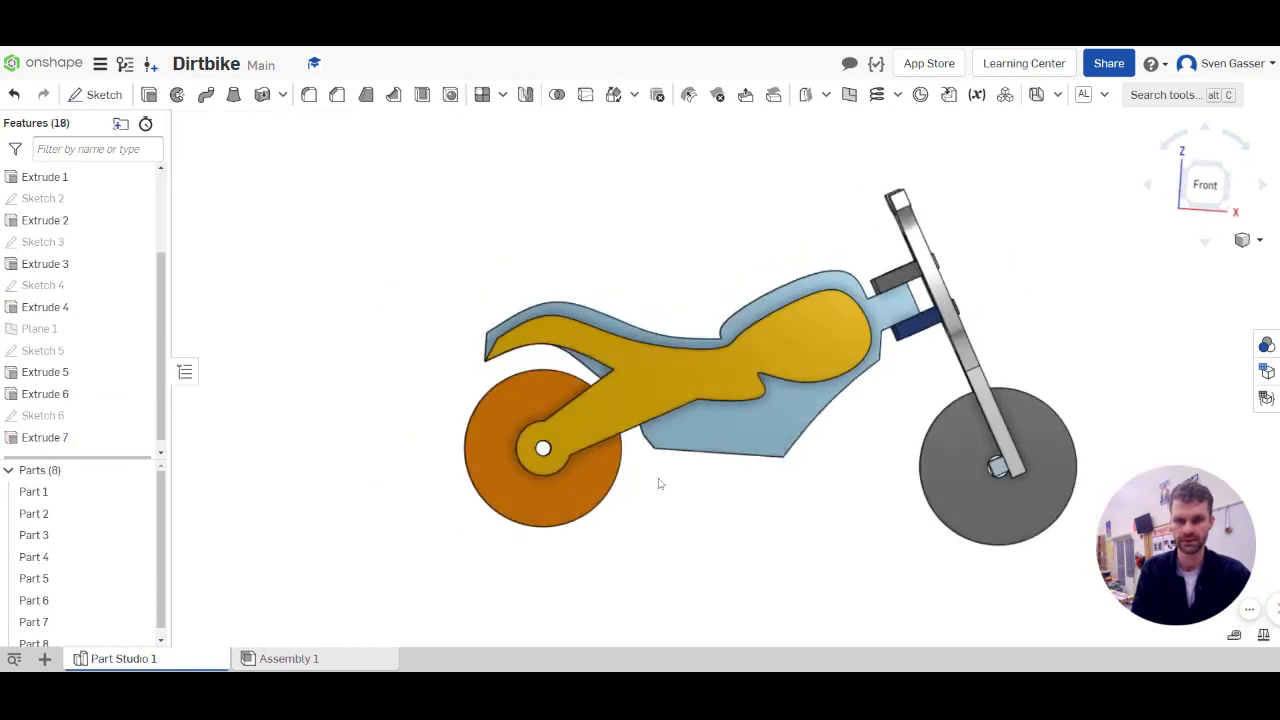
pyautogui.moveTo(658, 484); pyautogui.dragTo(705, 510, button='right')
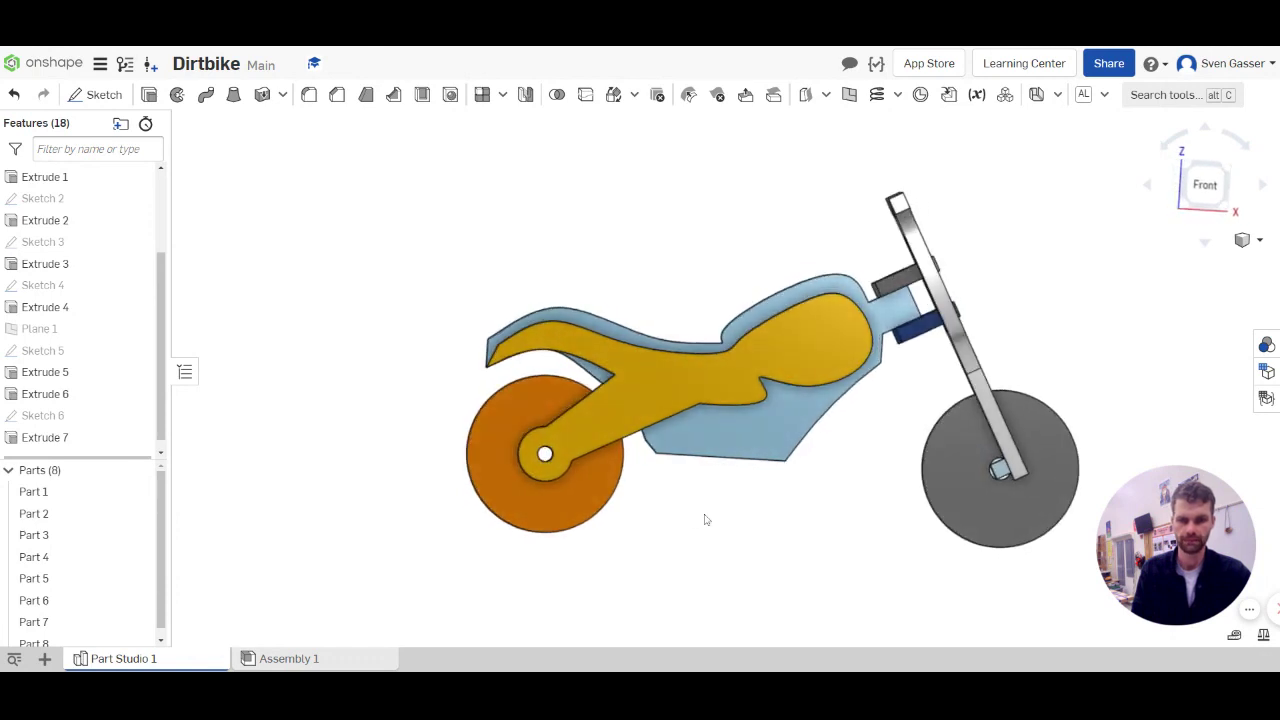
pyautogui.click(550, 463)
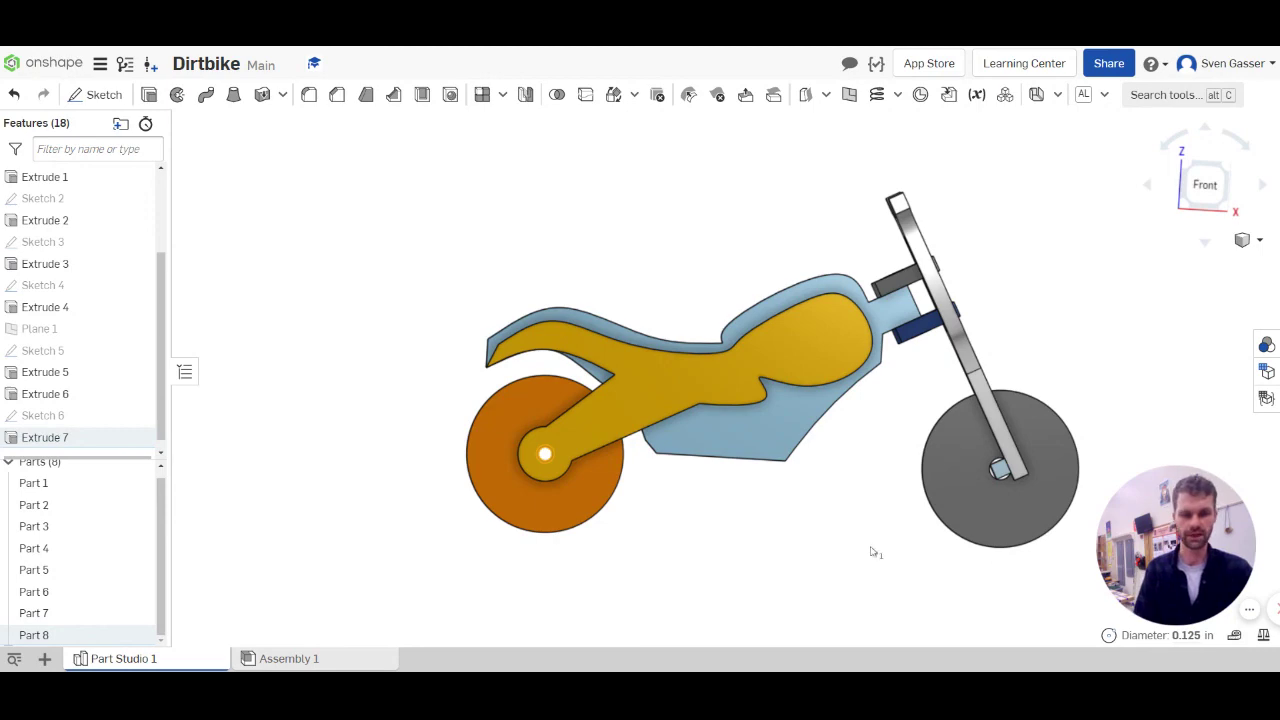
pyautogui.moveTo(870, 541); pyautogui.dragTo(833, 514, button='right')
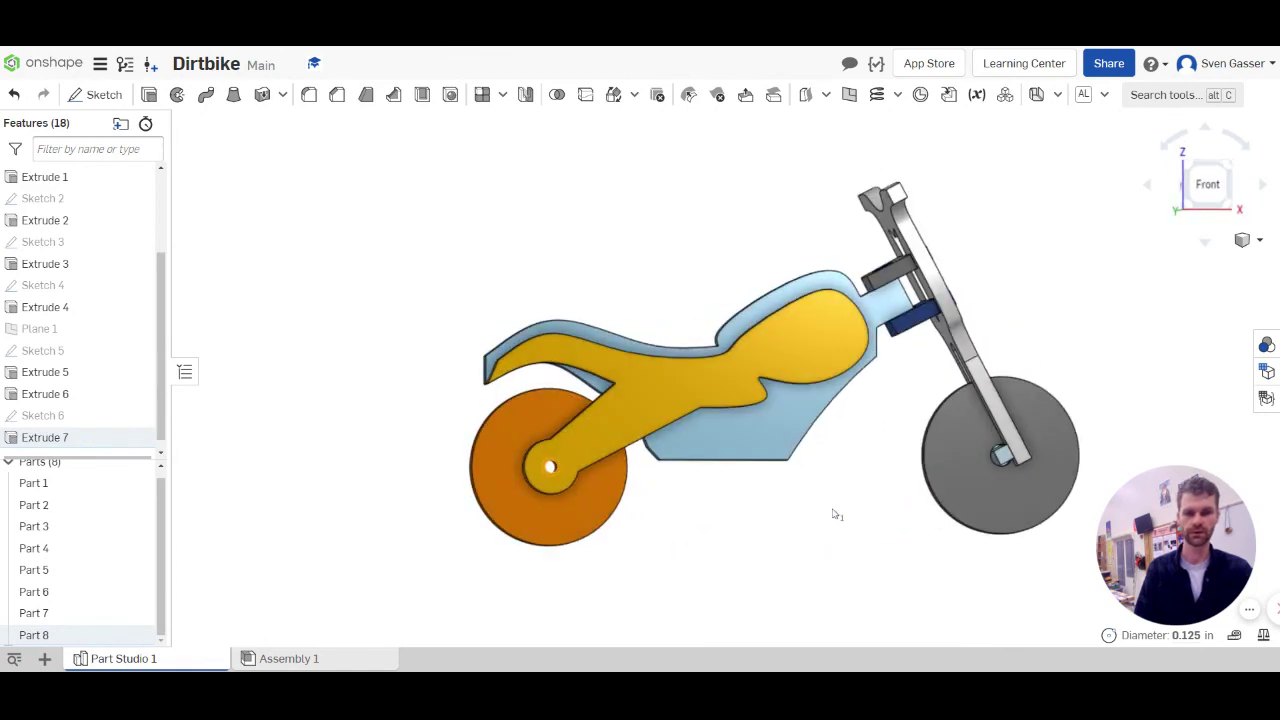